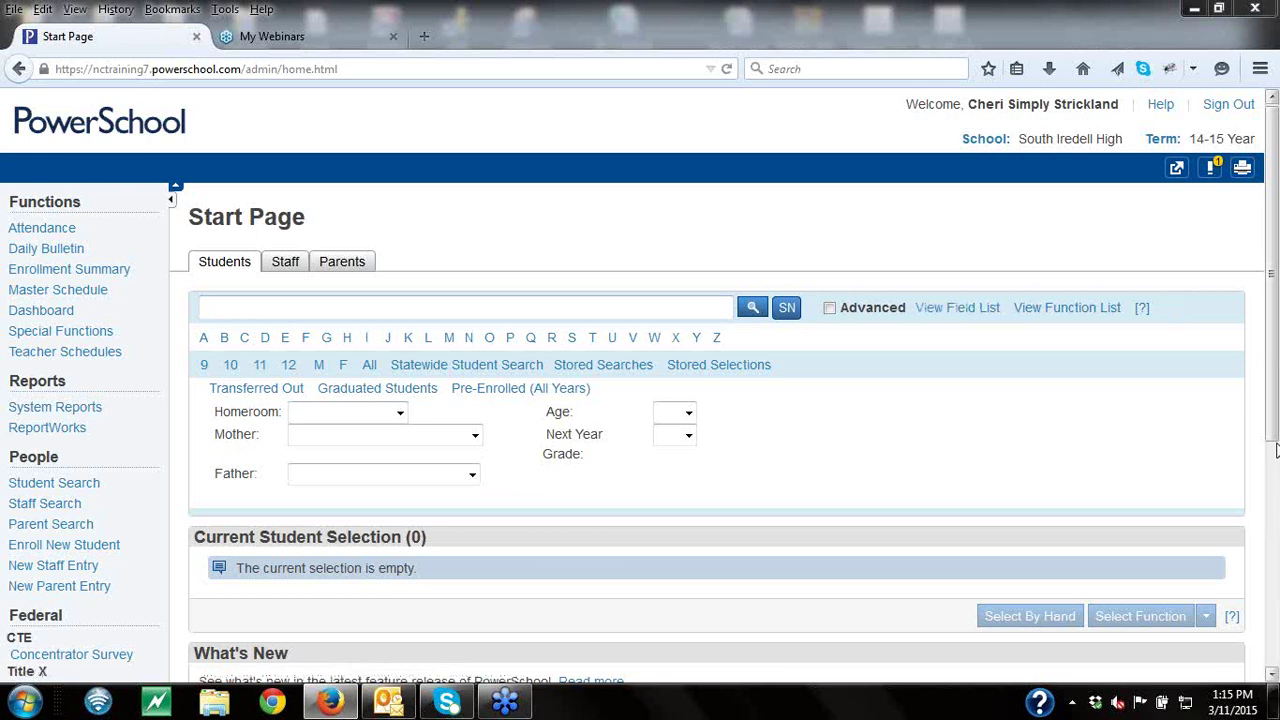
- Open the Academic Success Math II course in PowerScheduler and examine its scheduling preferences, section settings and valid terms
{"action": "scroll", "coordinate": [1271, 464], "scroll_direction": "down", "scroll_amount": 6}
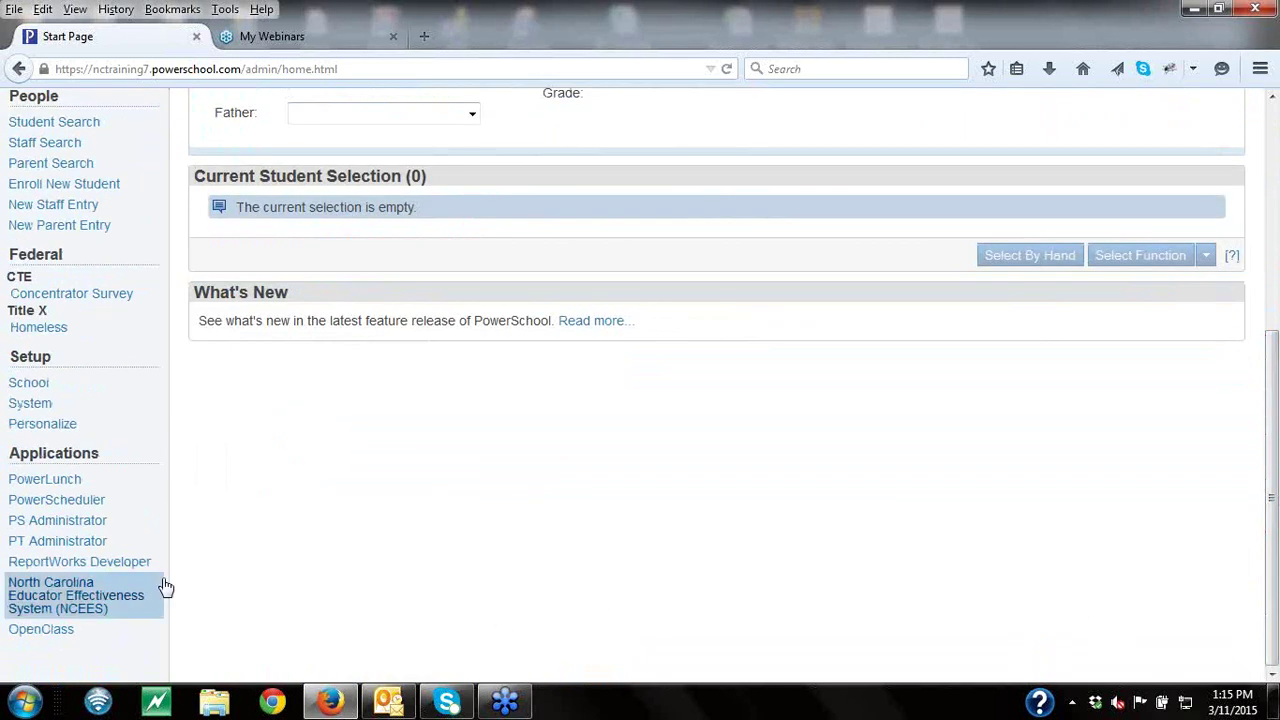
{"action": "left_click", "coordinate": [77, 506]}
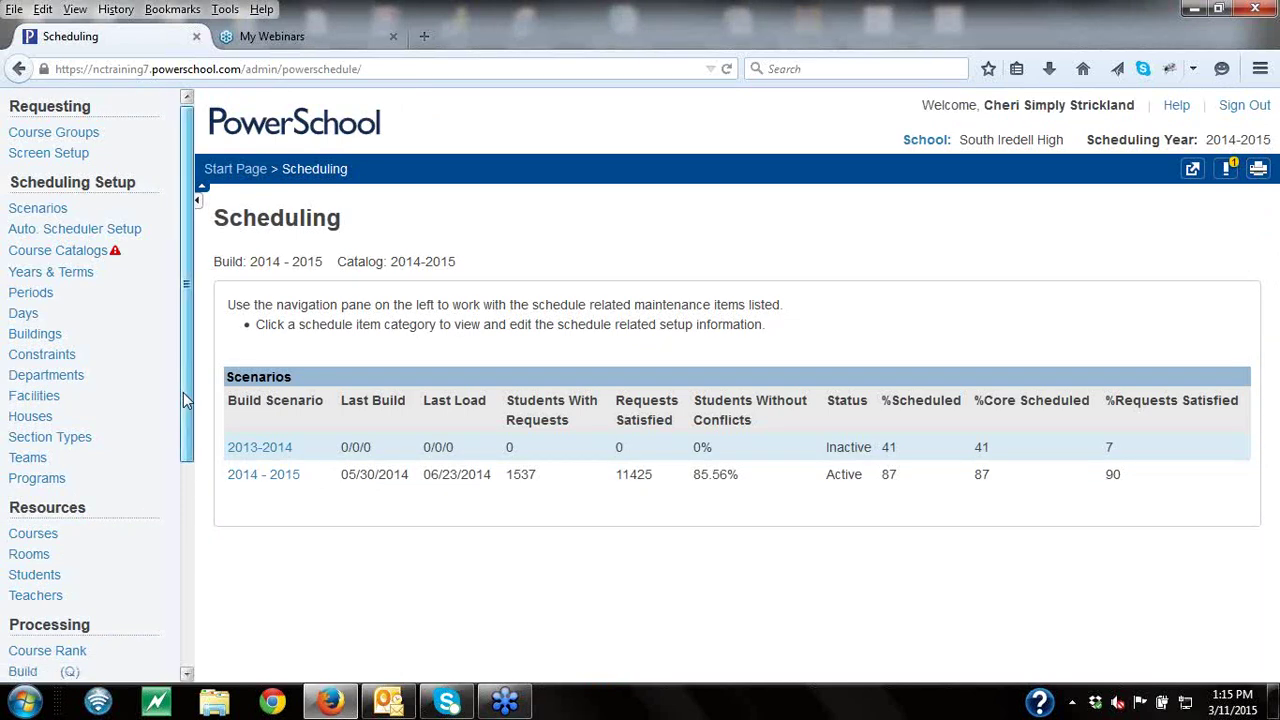
{"action": "scroll", "coordinate": [184, 396], "scroll_direction": "down", "scroll_amount": 1}
{"action": "left_click", "coordinate": [70, 487]}
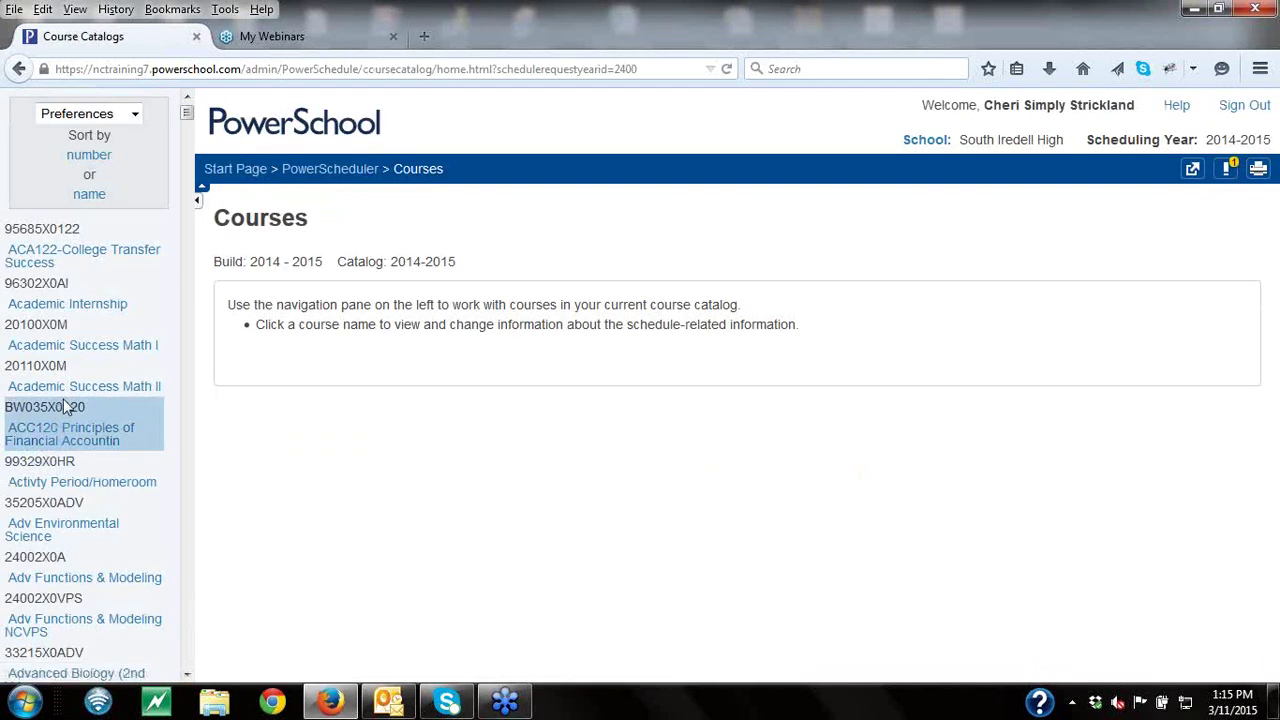
{"action": "left_click", "coordinate": [71, 396]}
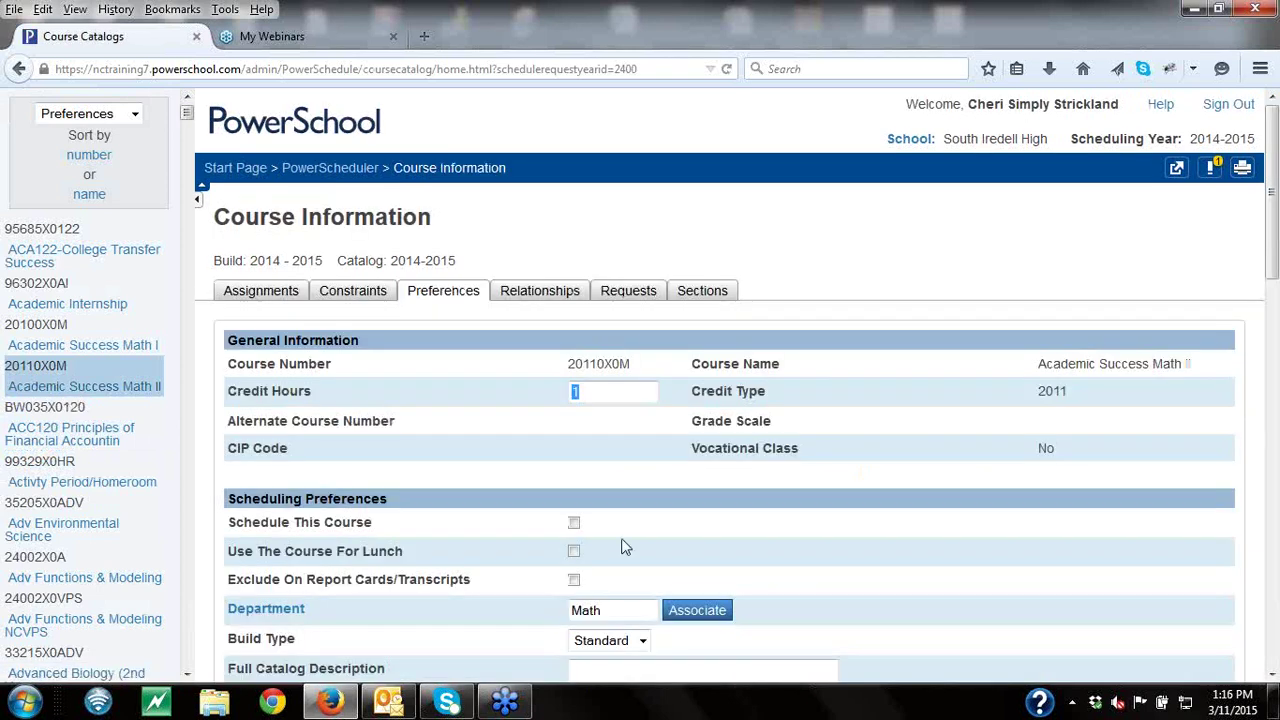
{"action": "left_click", "coordinate": [1272, 674]}
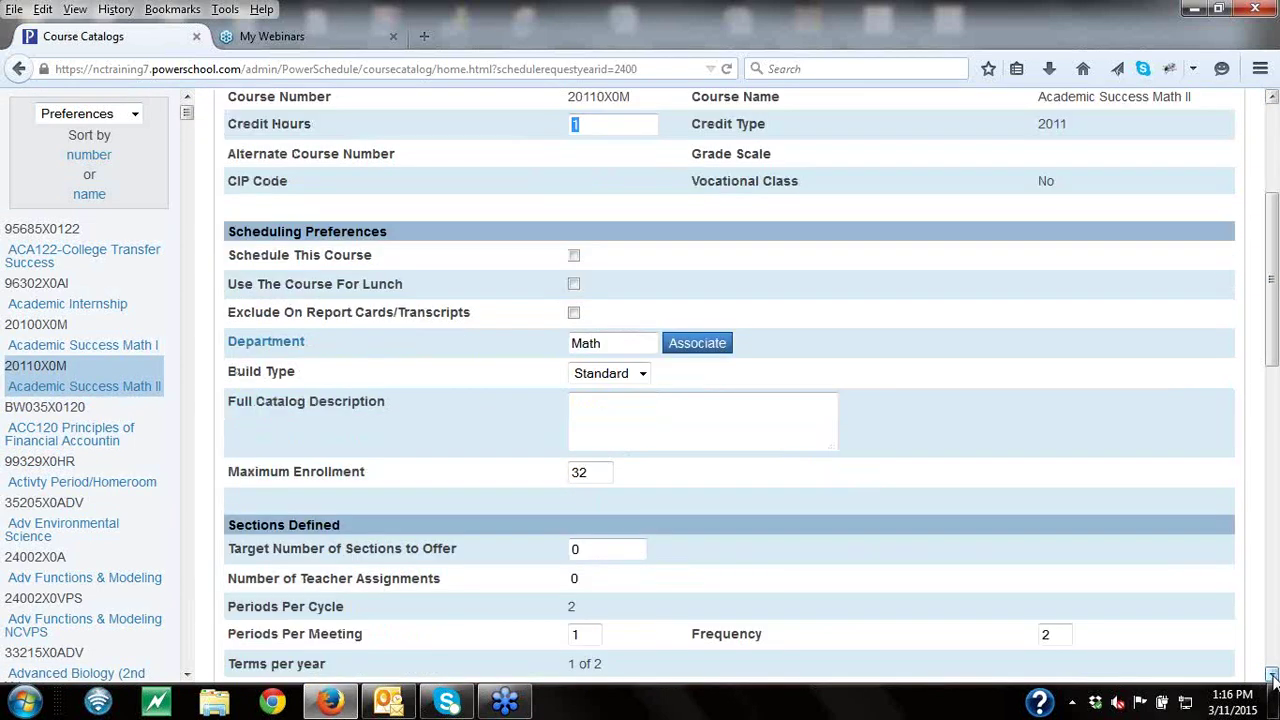
{"action": "left_click", "coordinate": [1272, 674]}
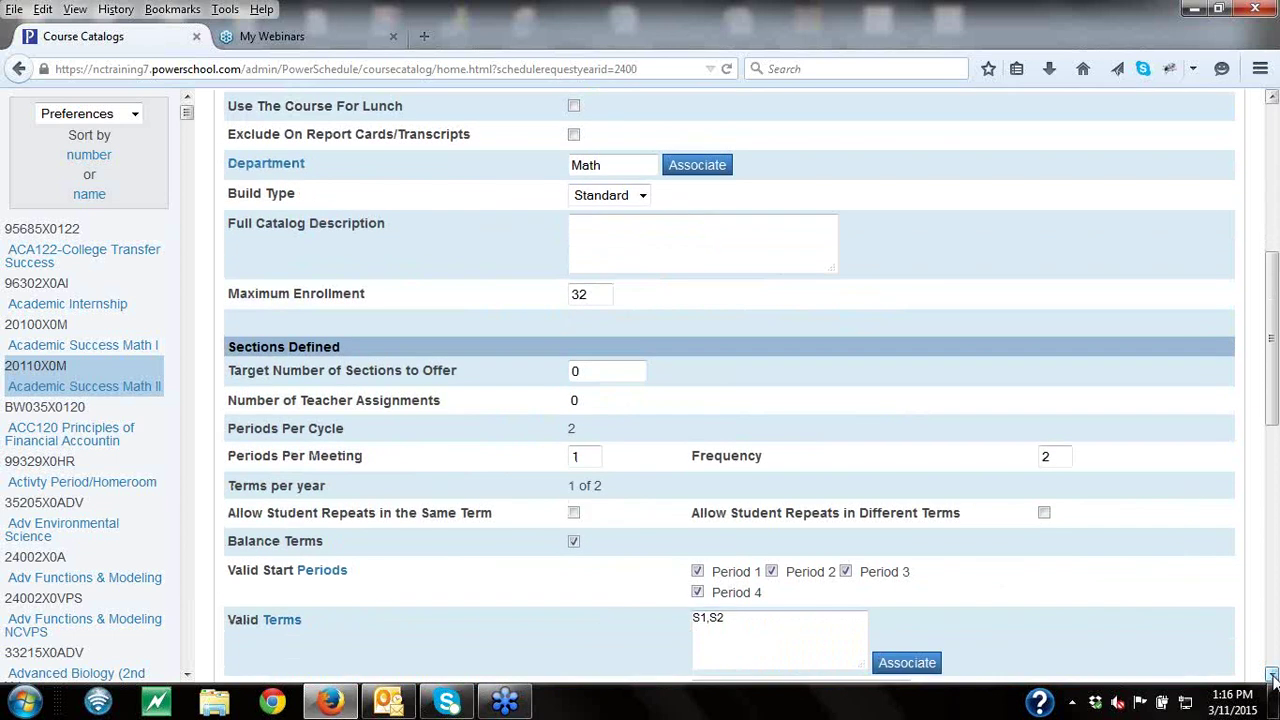
{"action": "left_click", "coordinate": [1272, 674]}
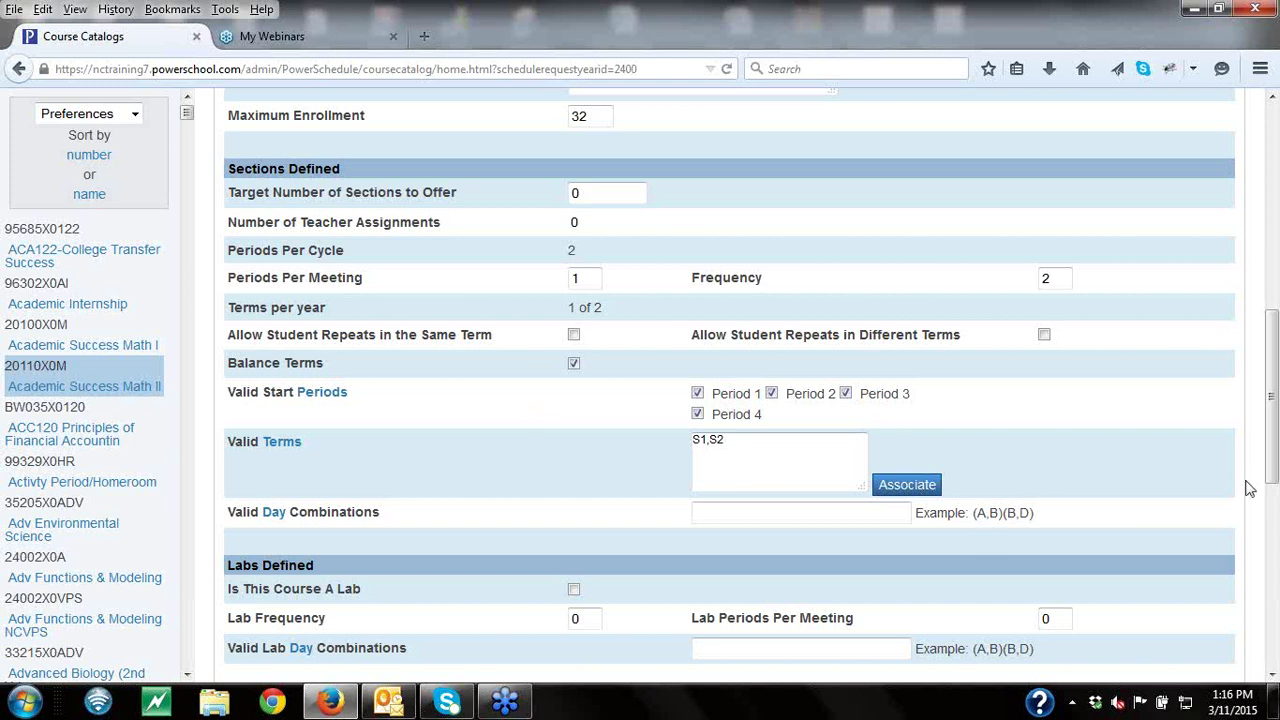
{"action": "left_click_drag", "start_coordinate": [1272, 462], "coordinate": [1273, 252]}
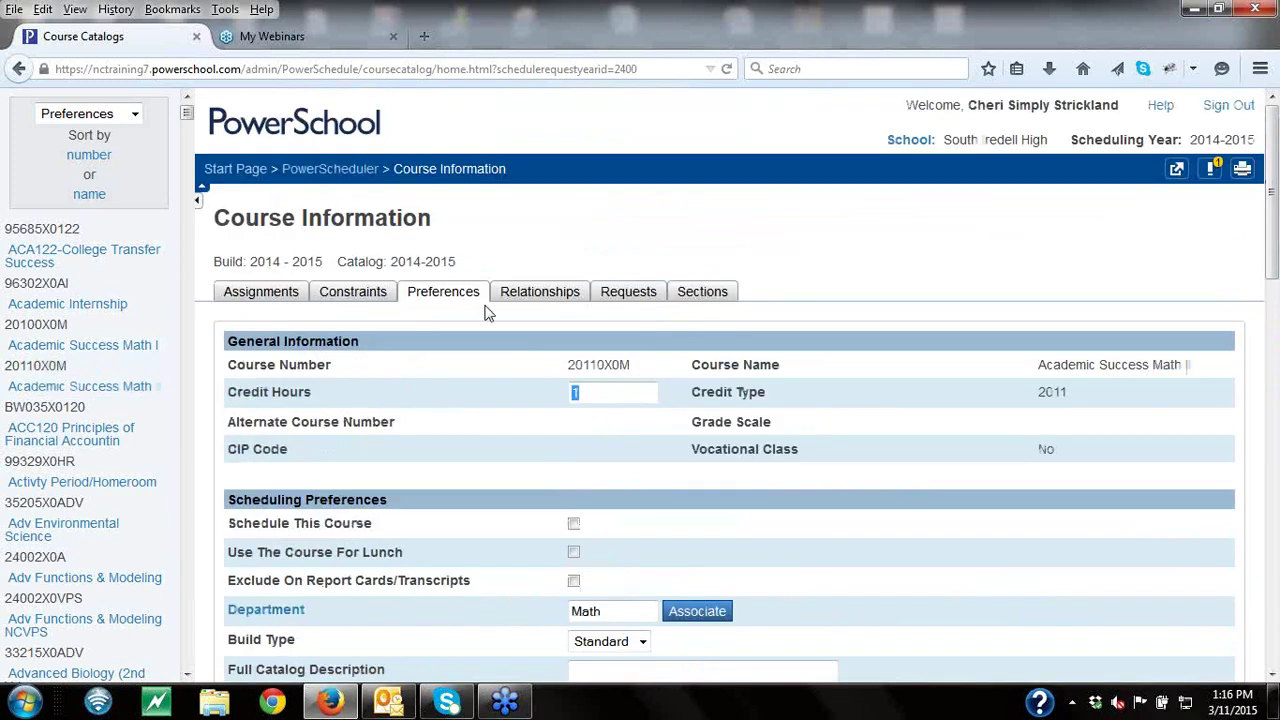
- List the students currently in grade 9 in PowerScheduler and open the first student's course requests
{"action": "left_click", "coordinate": [354, 172]}
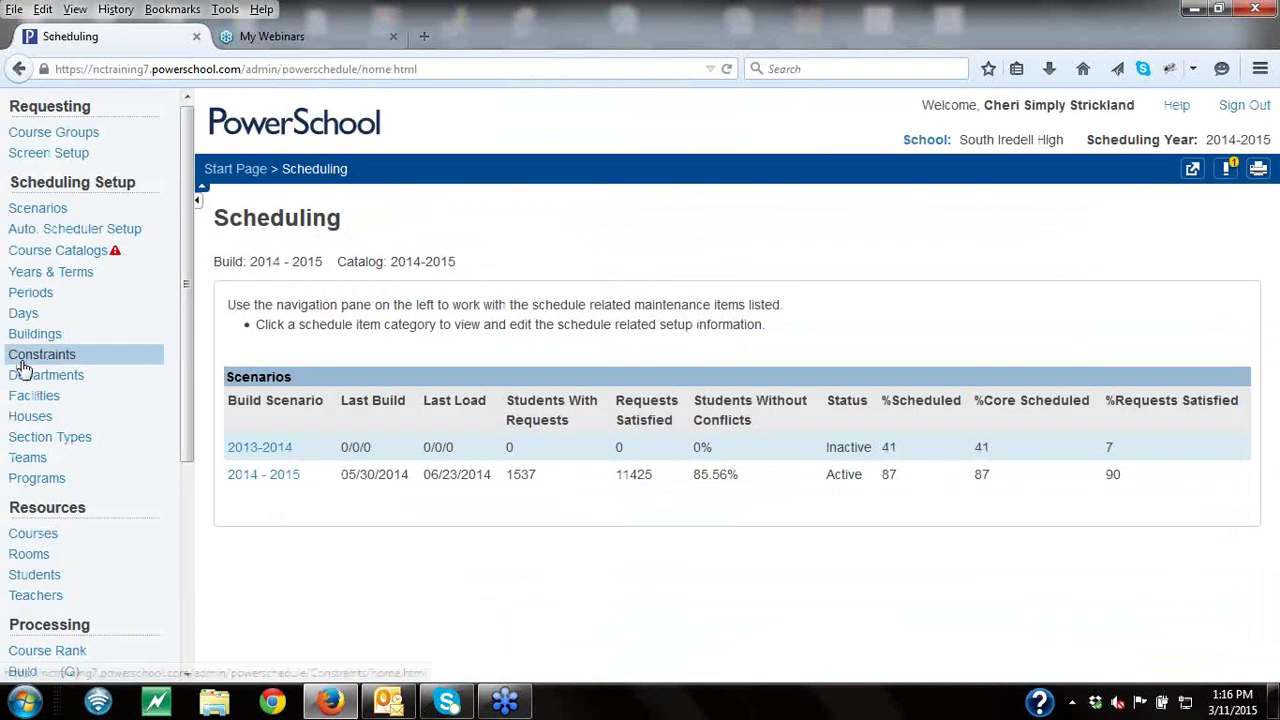
{"action": "left_click", "coordinate": [50, 576]}
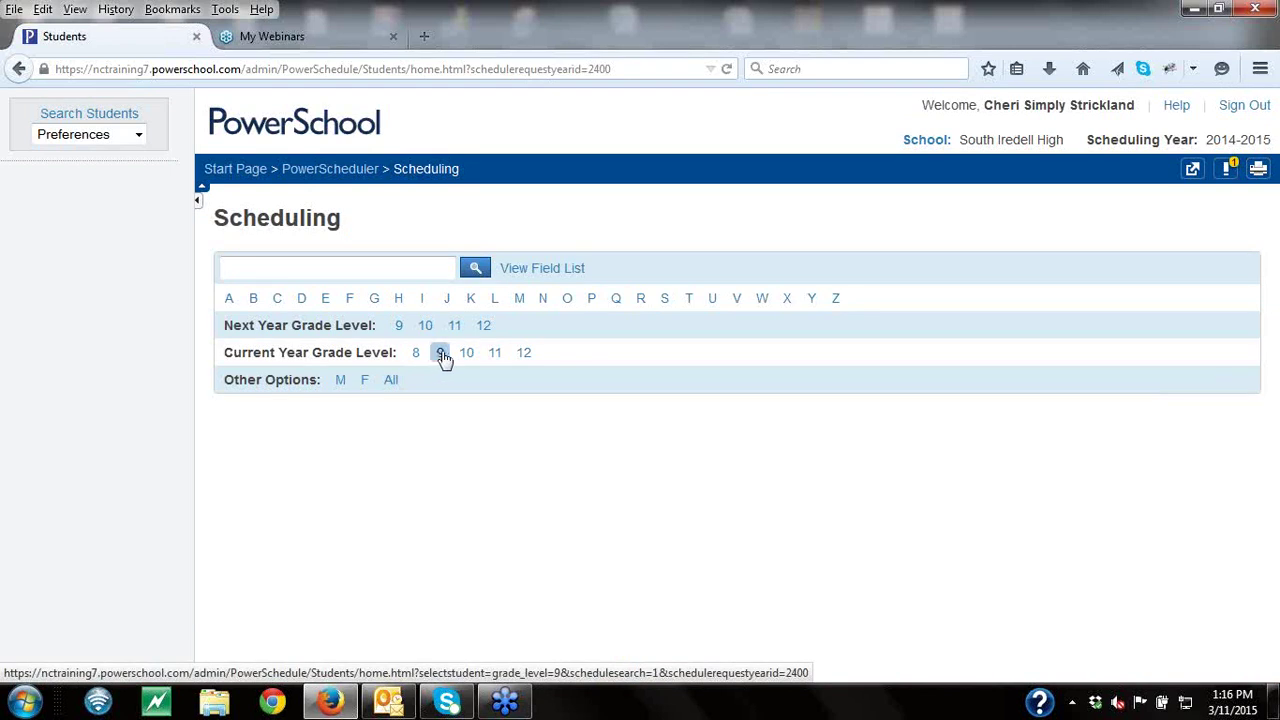
{"action": "left_click", "coordinate": [441, 356]}
{"action": "left_click", "coordinate": [452, 298]}
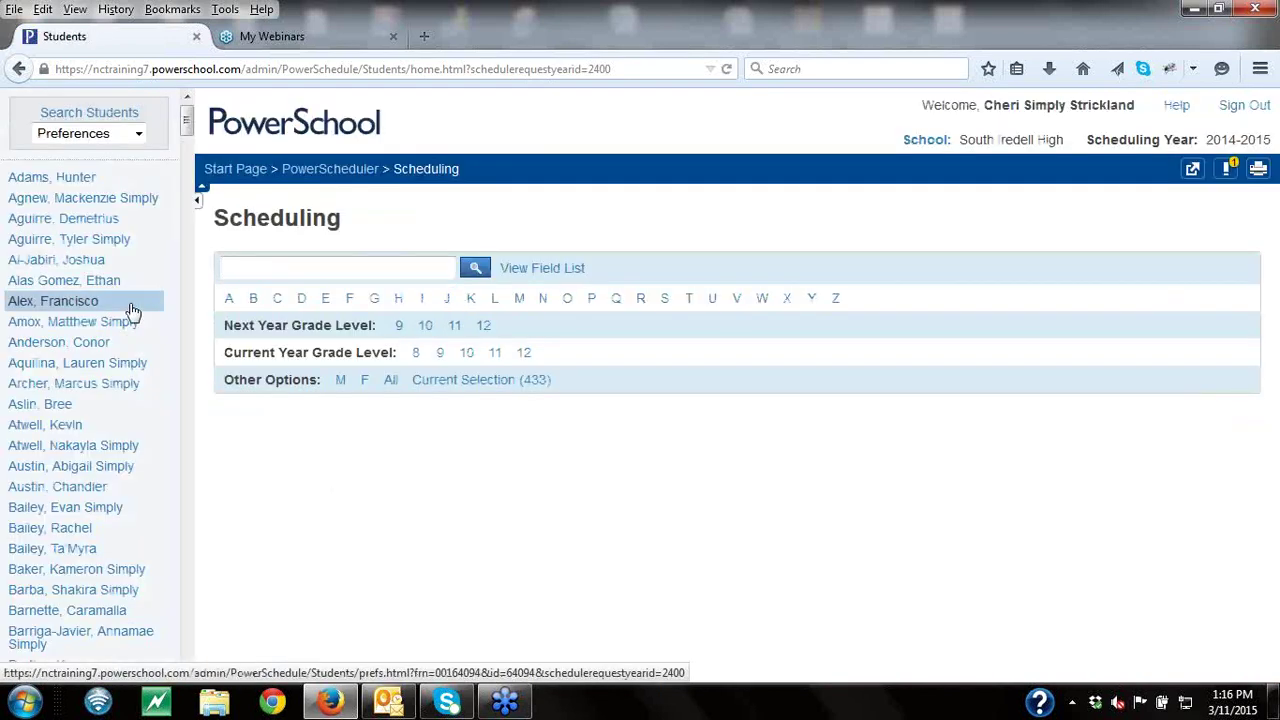
{"action": "left_click", "coordinate": [48, 184]}
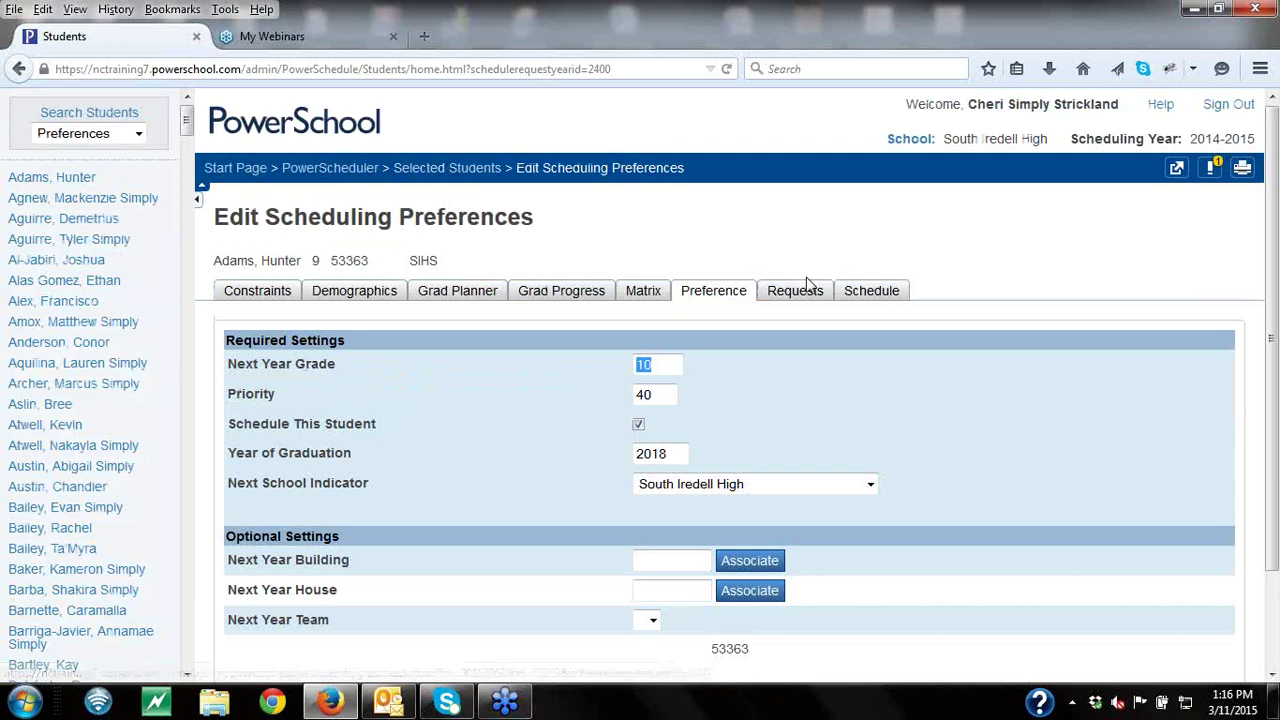
{"action": "left_click", "coordinate": [797, 292]}
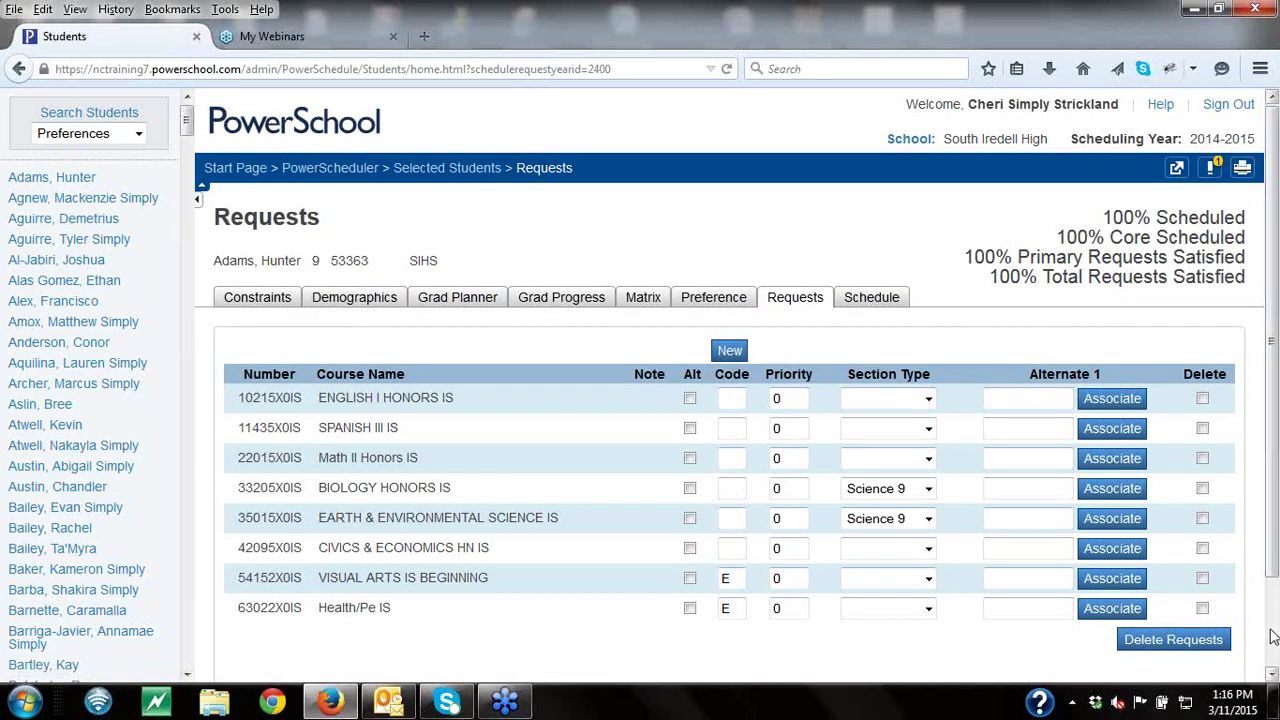
- Mark the student's VISUAL ARTS IS BEGINNING request as an alternate with priority 1 and submit the requests
{"action": "left_click", "coordinate": [1273, 676]}
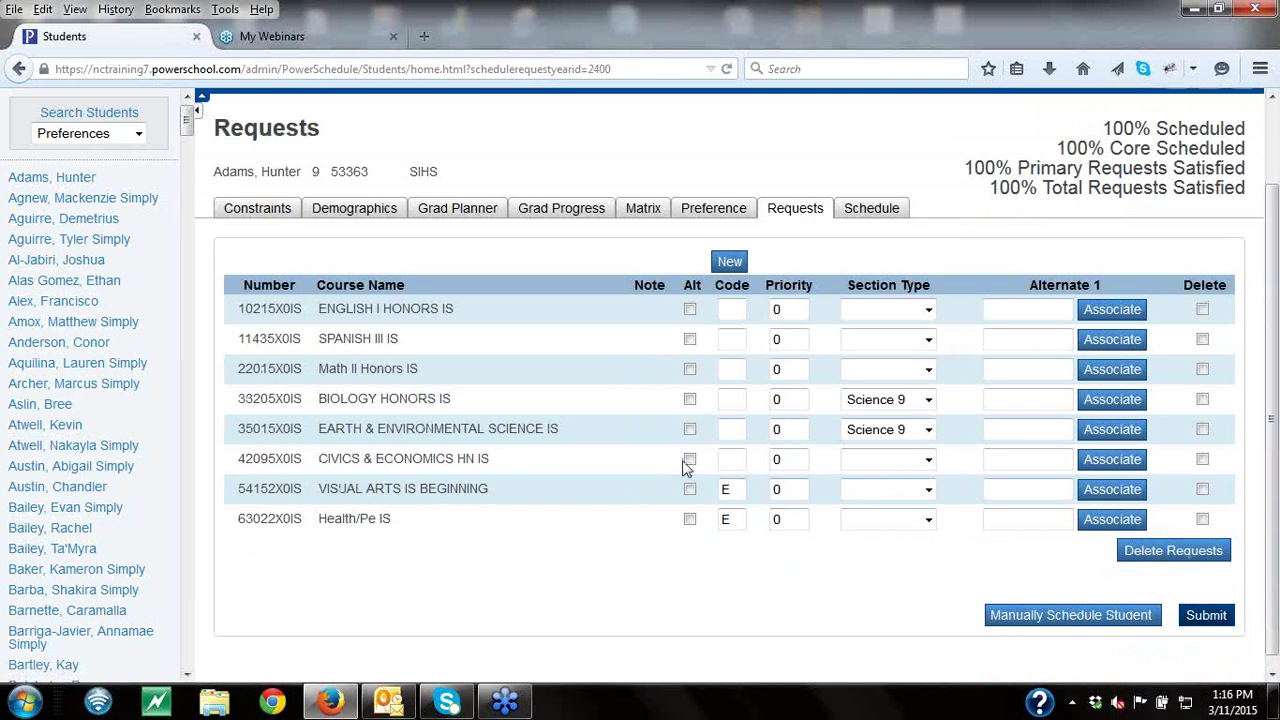
{"action": "left_click", "coordinate": [689, 489]}
{"action": "key", "text": "BackSpace"}
{"action": "type", "text": "1"}
{"action": "left_click", "coordinate": [1207, 615]}
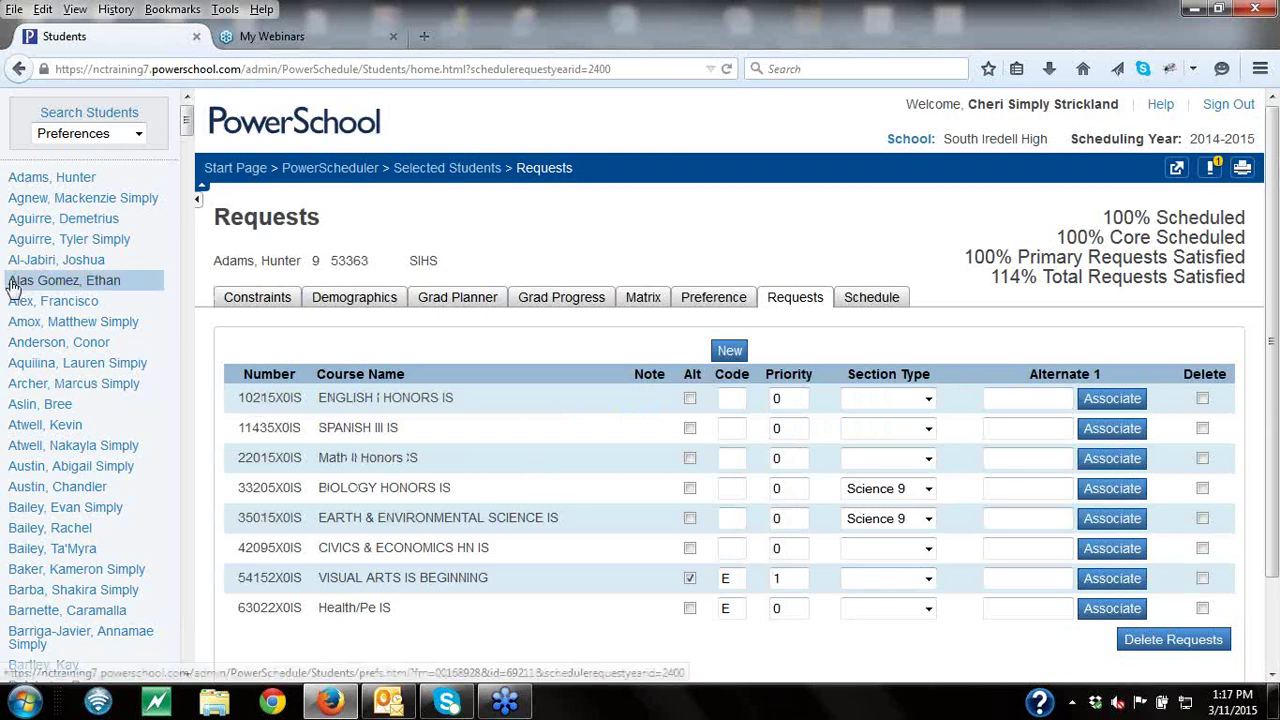
- Return to the Academic Success Math II course preferences and review the scheduling, sections defined and lab settings
{"action": "left_click", "coordinate": [299, 168]}
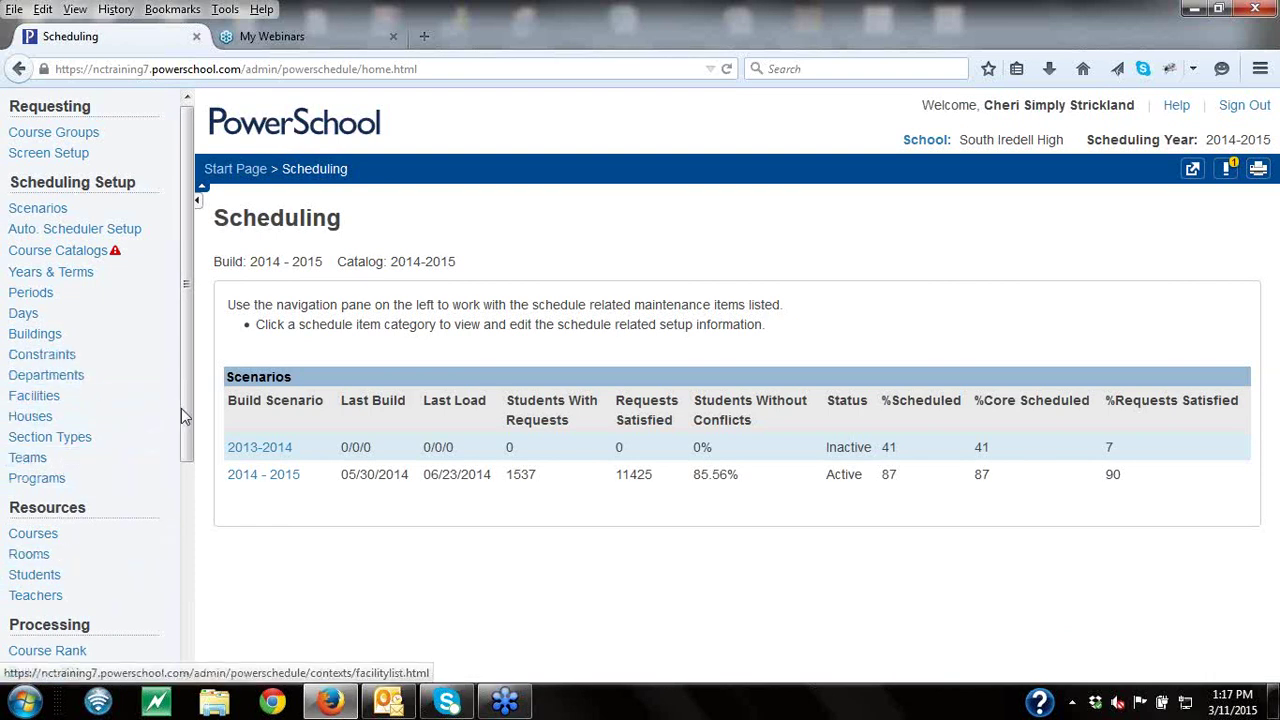
{"action": "left_click_drag", "start_coordinate": [186, 408], "coordinate": [128, 666]}
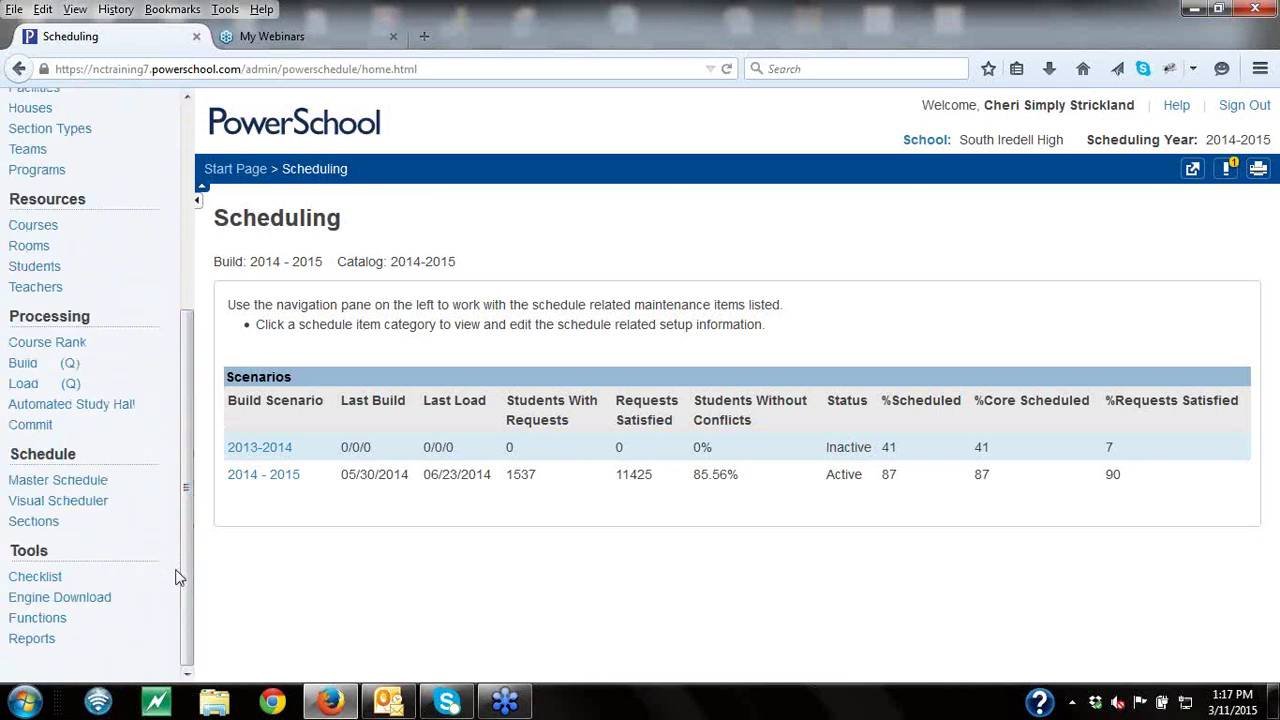
{"action": "left_click", "coordinate": [66, 236]}
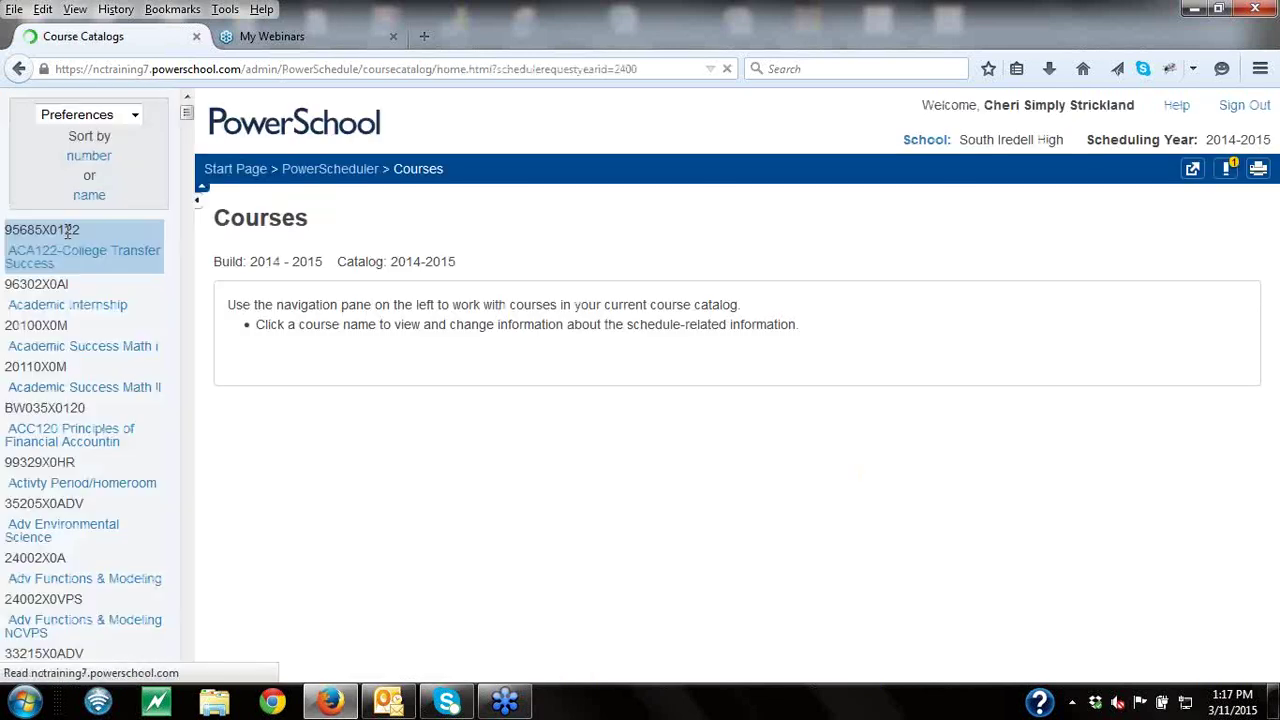
{"action": "left_click", "coordinate": [62, 387]}
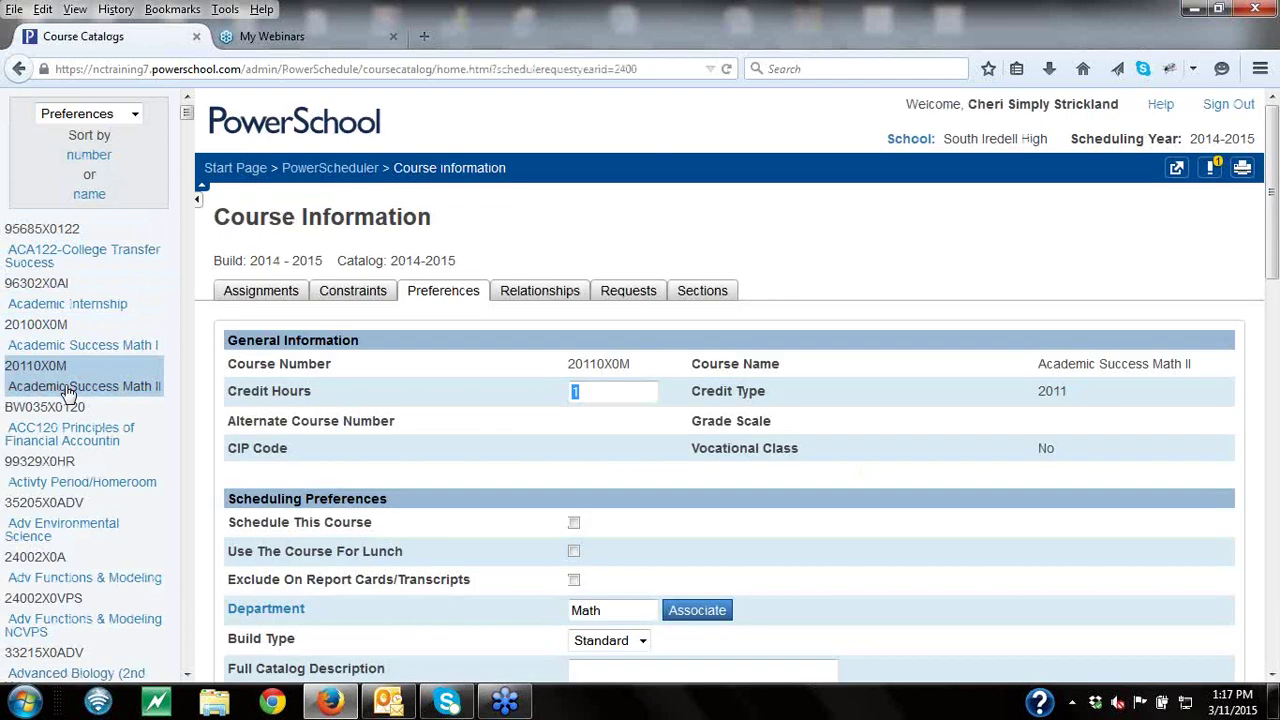
{"action": "left_click", "coordinate": [1273, 676]}
{"action": "left_click", "coordinate": [1273, 677]}
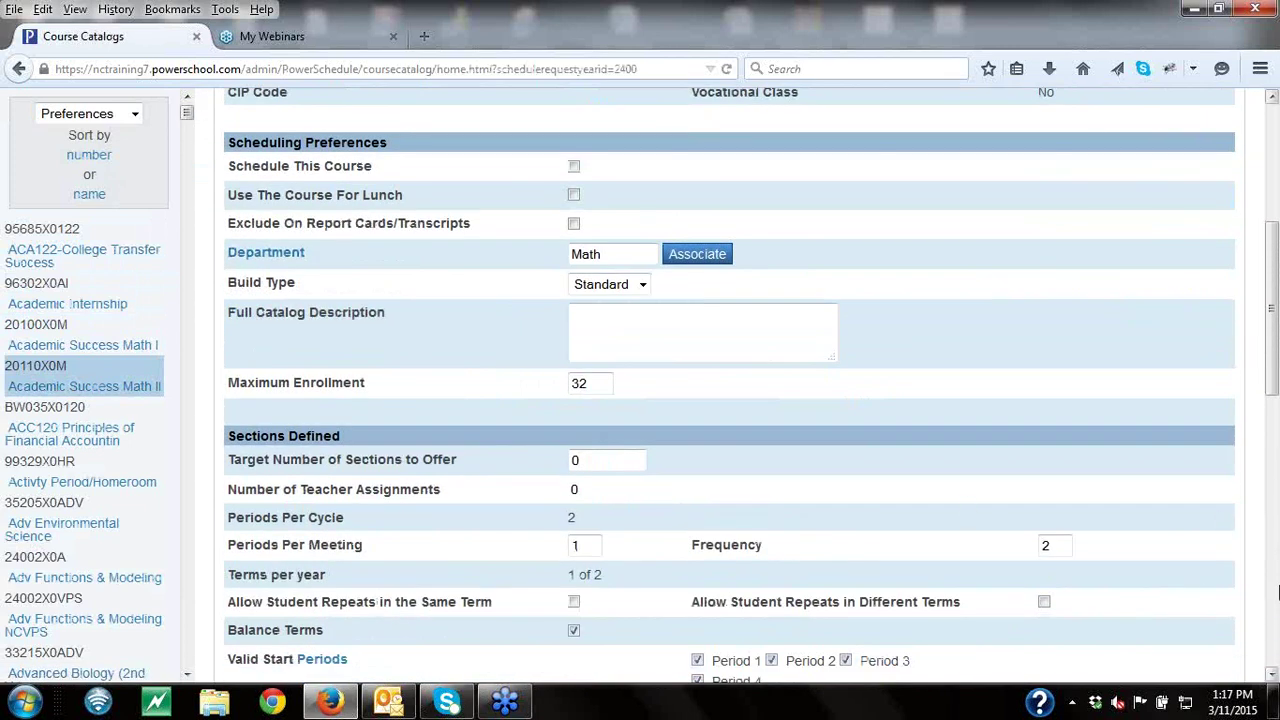
{"action": "scroll", "coordinate": [806, 418], "scroll_direction": "down", "scroll_amount": 5}
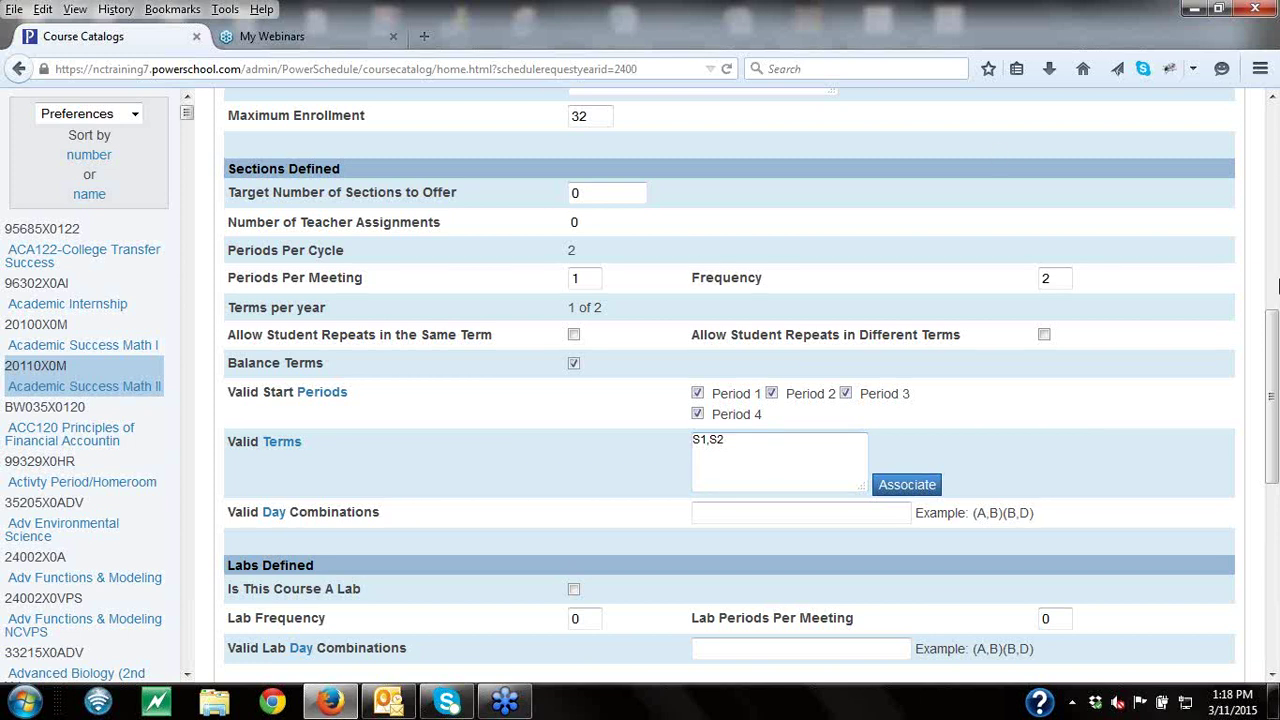
{"action": "scroll", "coordinate": [1273, 497], "scroll_direction": "up", "scroll_amount": 10}
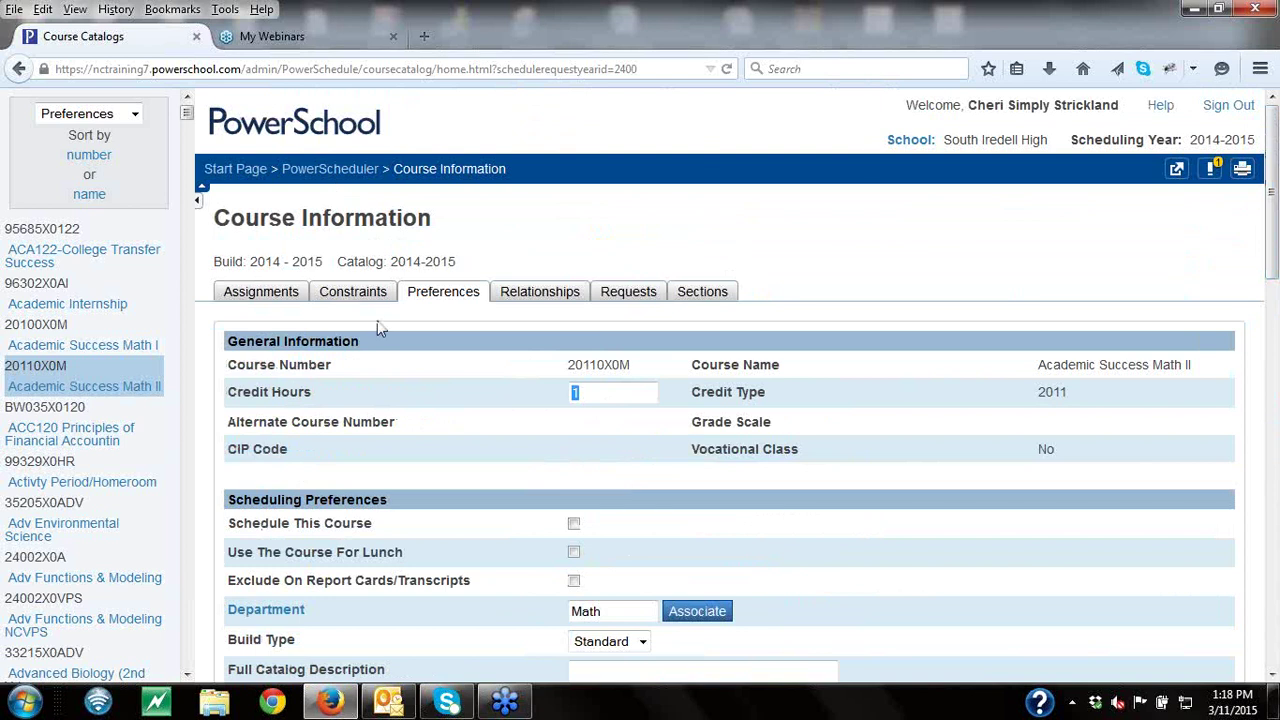
- Reopen the first listed student's course requests and check the alternate, code and priority entries
{"action": "left_click", "coordinate": [344, 177]}
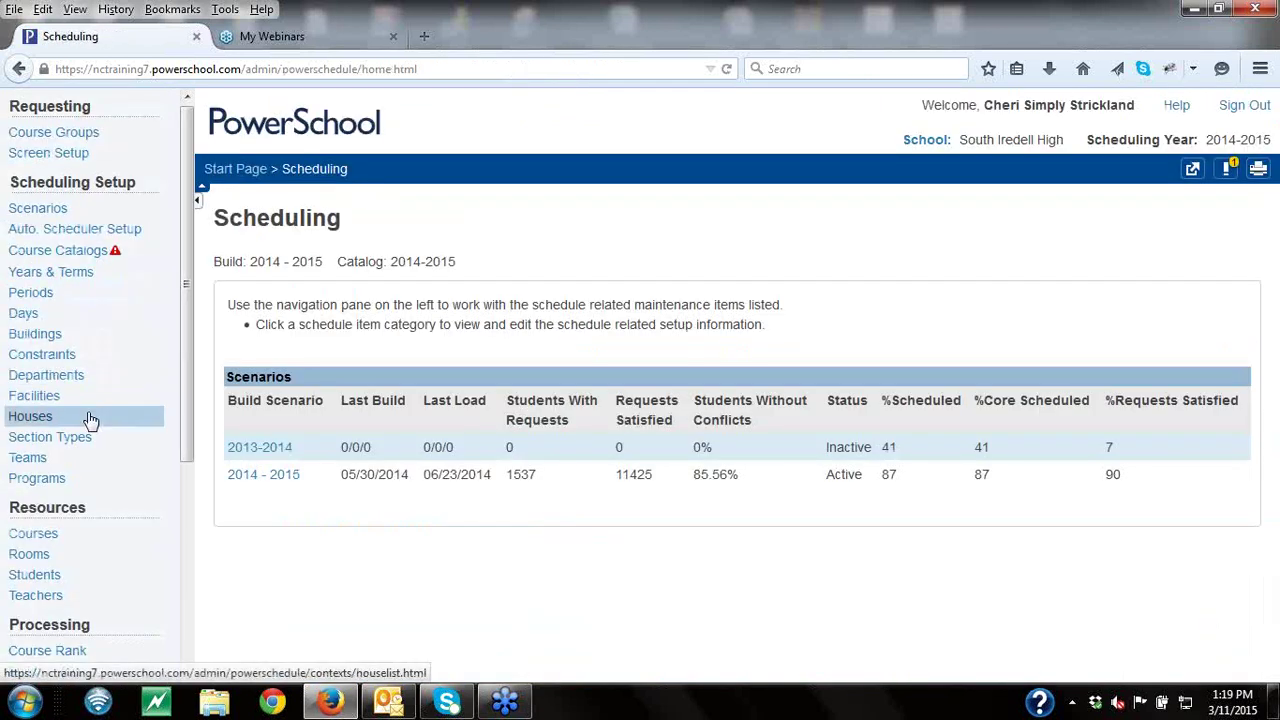
{"action": "left_click", "coordinate": [58, 584]}
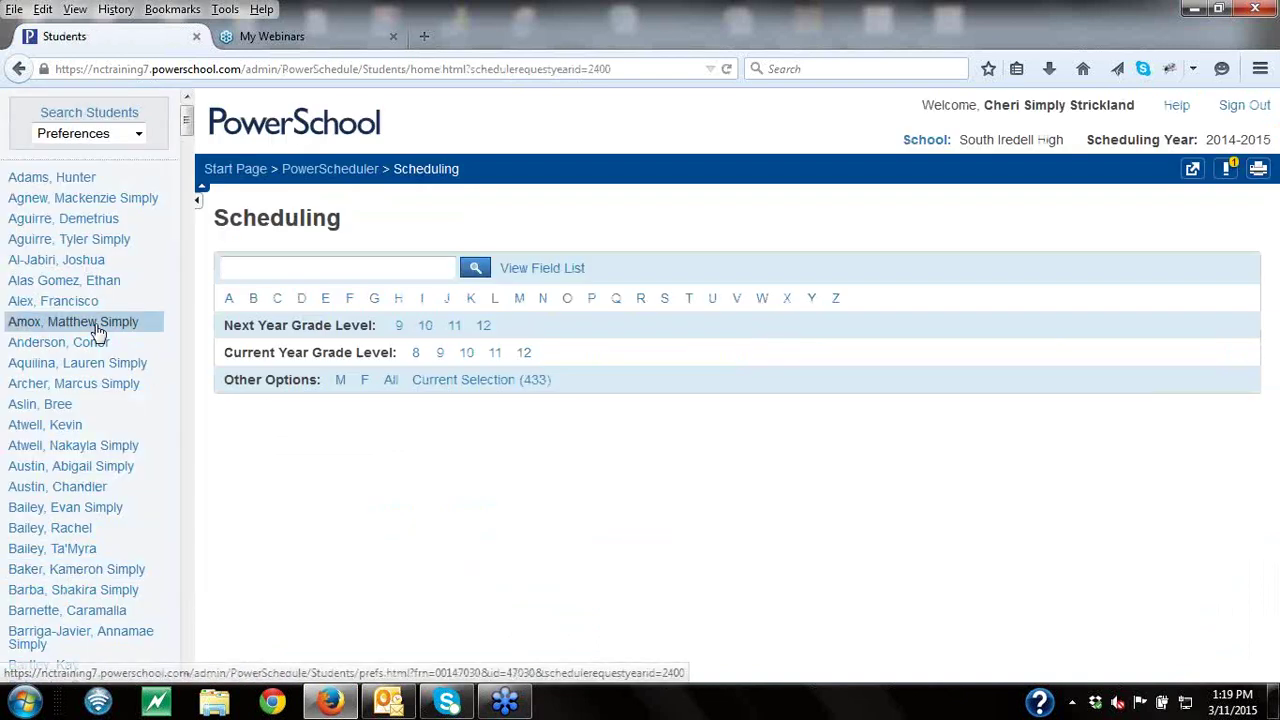
{"action": "left_click", "coordinate": [62, 179]}
{"action": "left_click", "coordinate": [800, 292]}
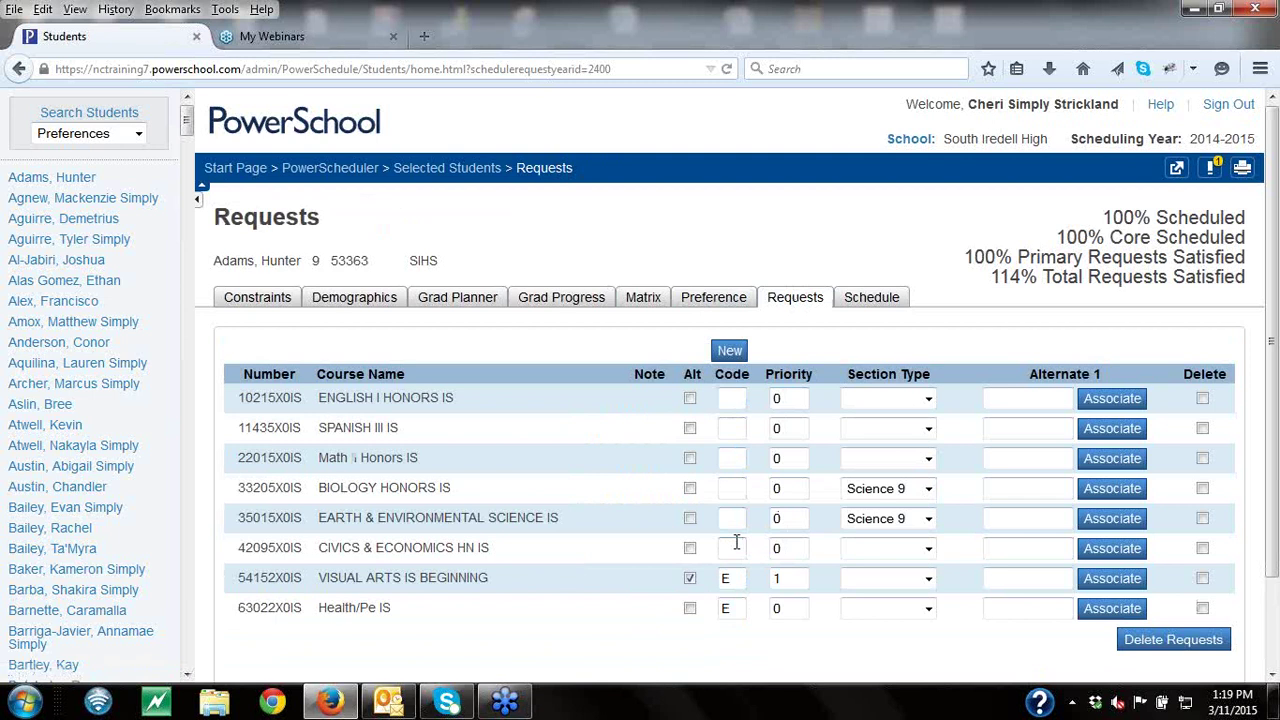
{"action": "left_click", "coordinate": [770, 610]}
- Run the Requests by Student scheduling report for the currently selected students with English output
{"action": "left_click", "coordinate": [345, 178]}
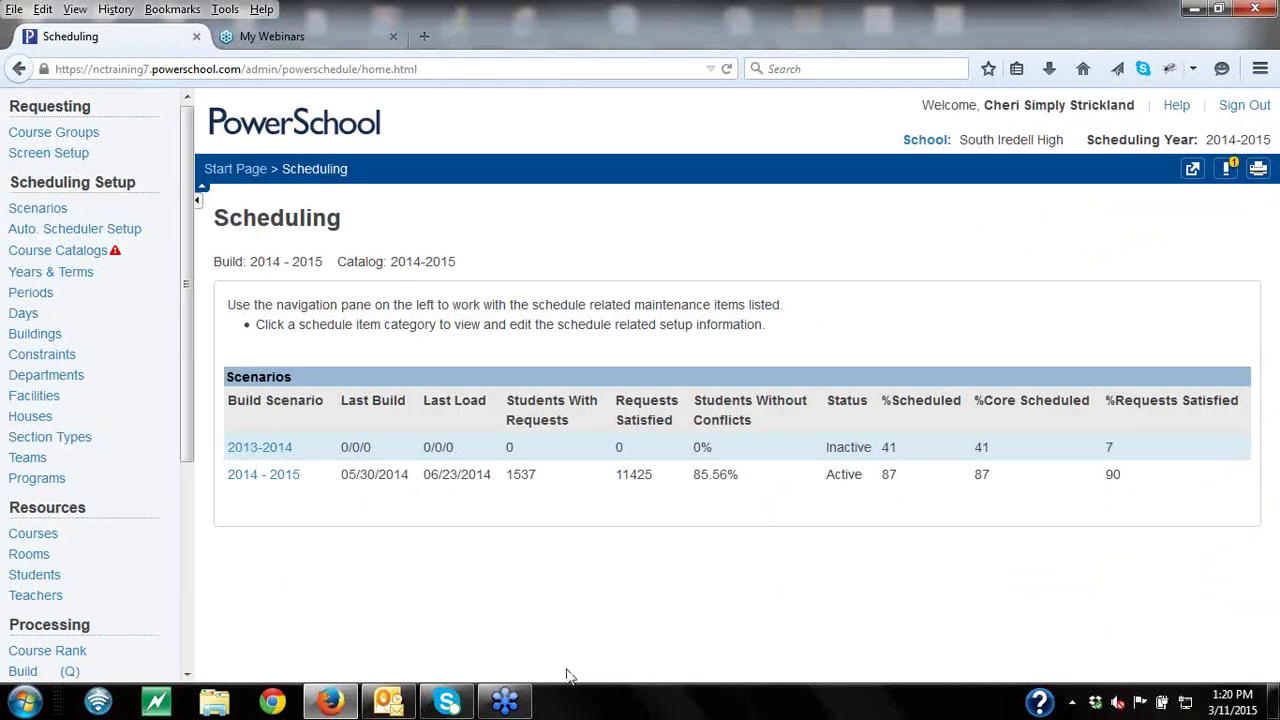
{"action": "left_click_drag", "start_coordinate": [187, 423], "coordinate": [180, 658]}
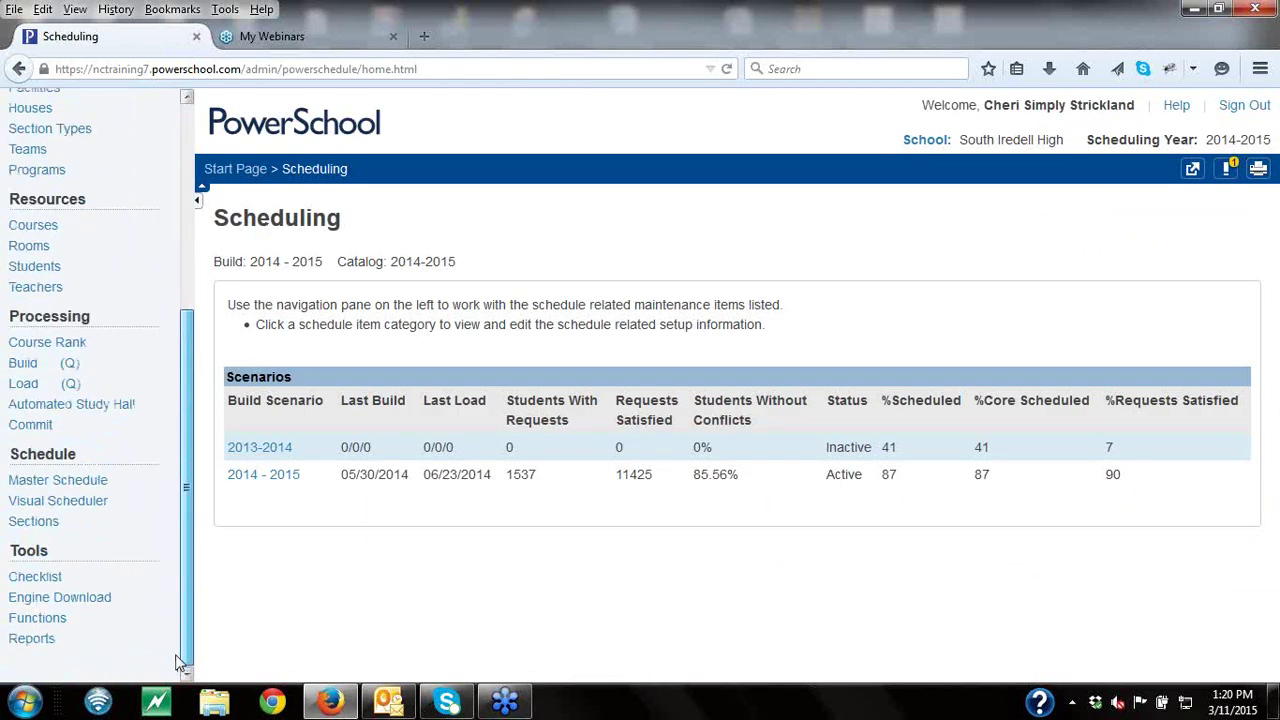
{"action": "left_click", "coordinate": [40, 641]}
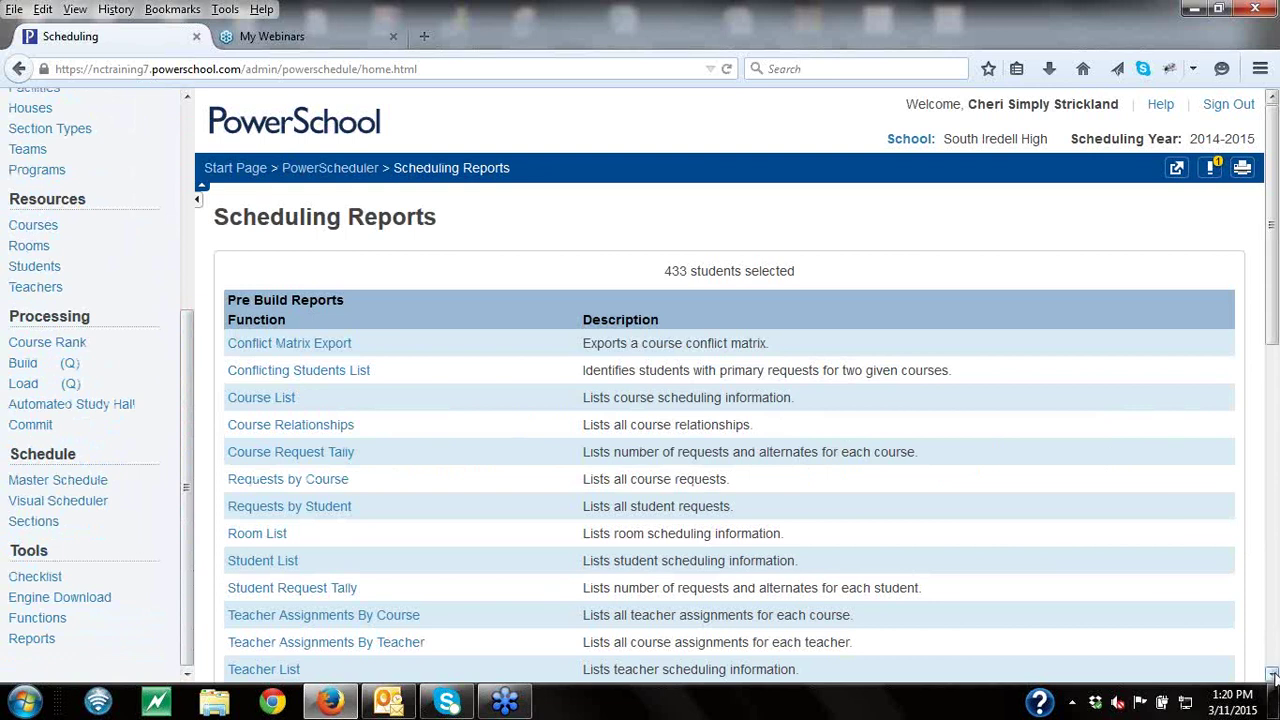
{"action": "left_click", "coordinate": [1272, 675]}
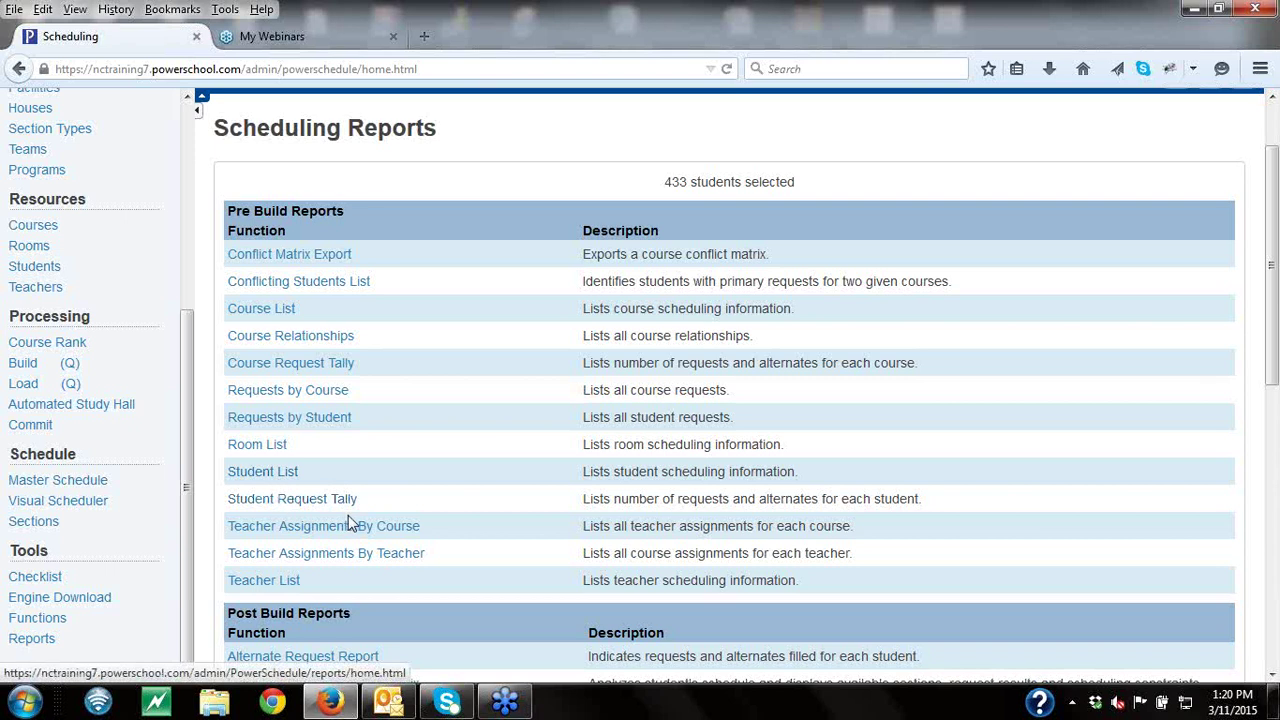
{"action": "left_click", "coordinate": [308, 424]}
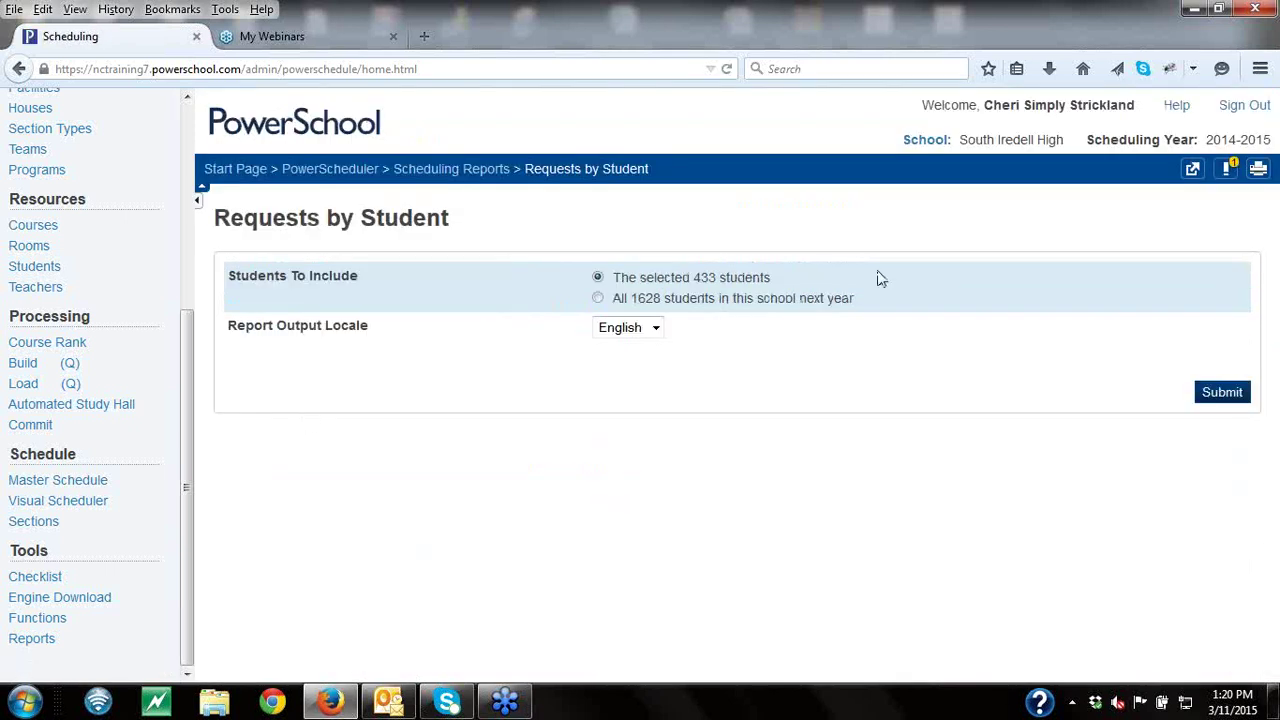
{"action": "left_click", "coordinate": [1226, 396]}
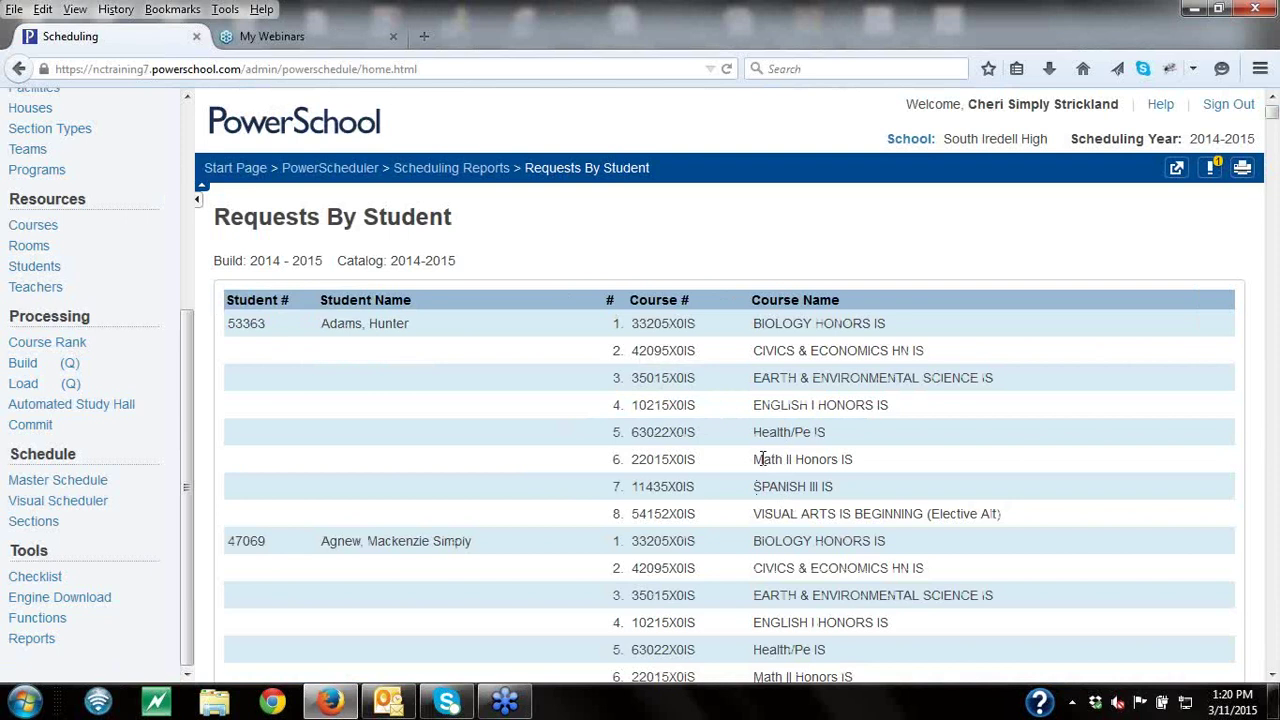
- Run the Student Request Tally report for the selected students in English and look through the primary and alternate request columns
{"action": "left_click", "coordinate": [428, 170]}
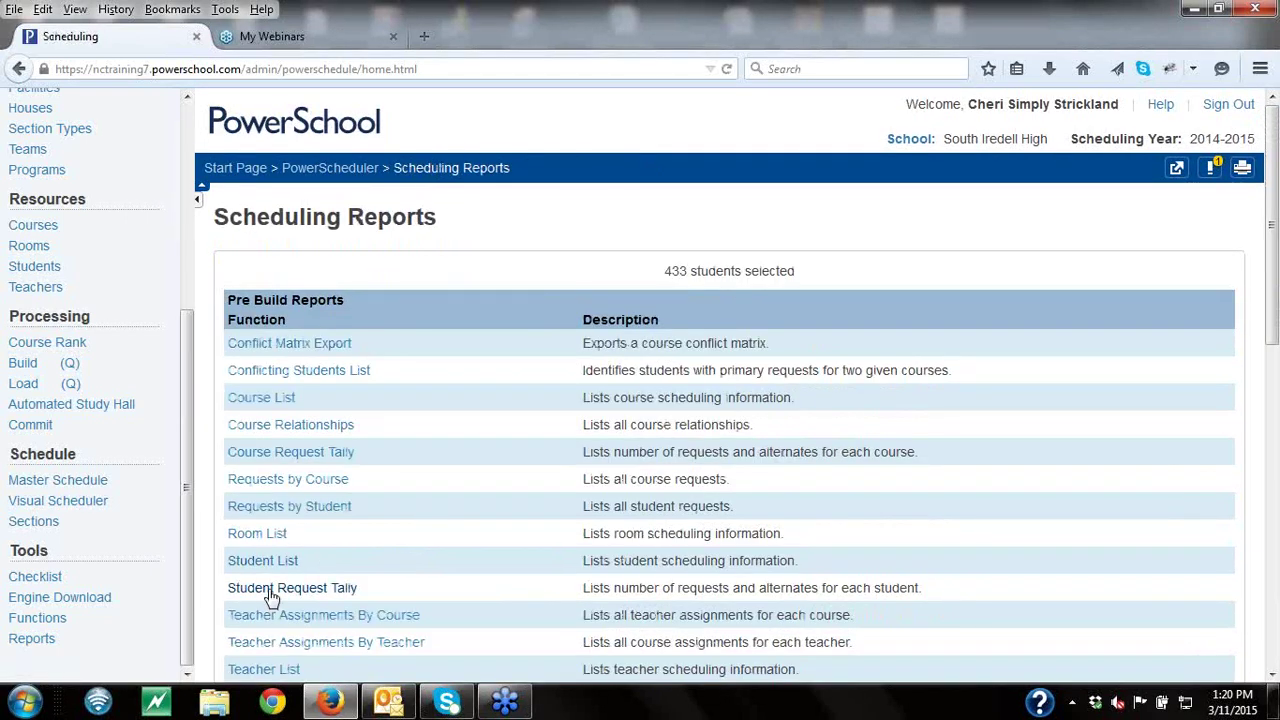
{"action": "left_click", "coordinate": [270, 595]}
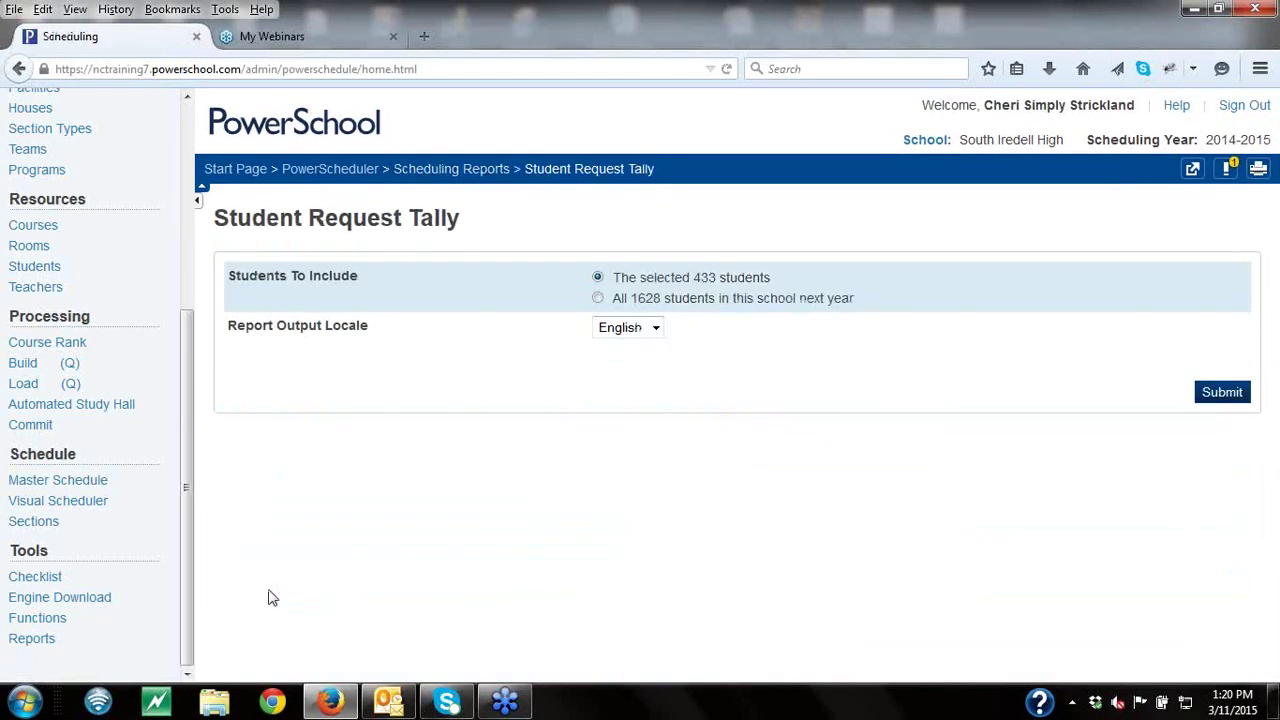
{"action": "left_click", "coordinate": [1230, 394]}
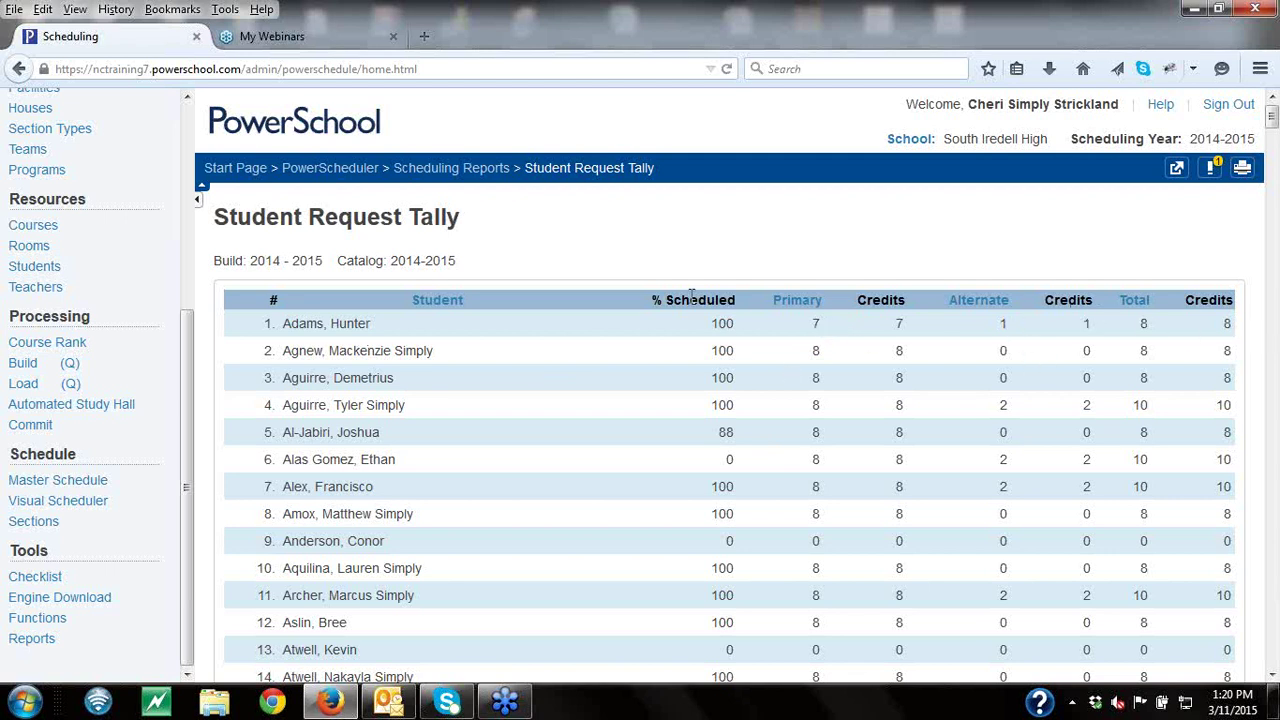
{"action": "left_click", "coordinate": [1272, 677]}
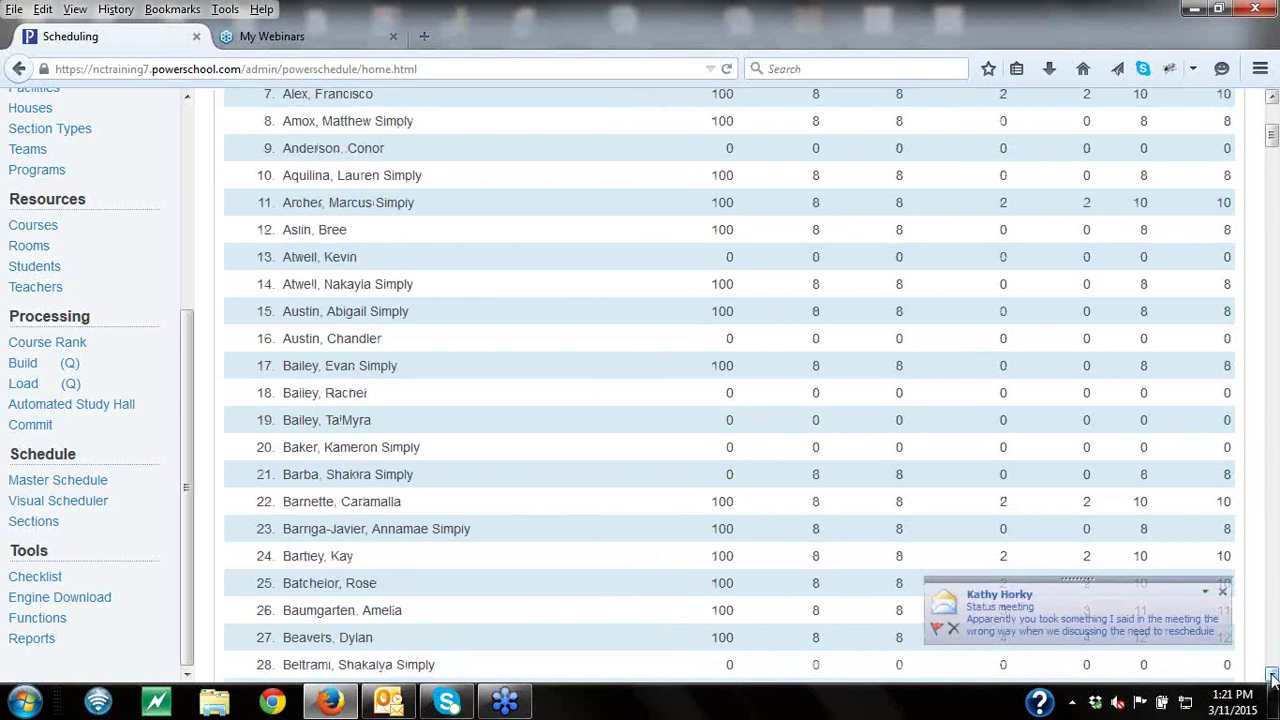
- Look further down the Student Request Tally at the students' scheduled percentages and their primary and alternate requests
{"action": "left_click", "coordinate": [1224, 594]}
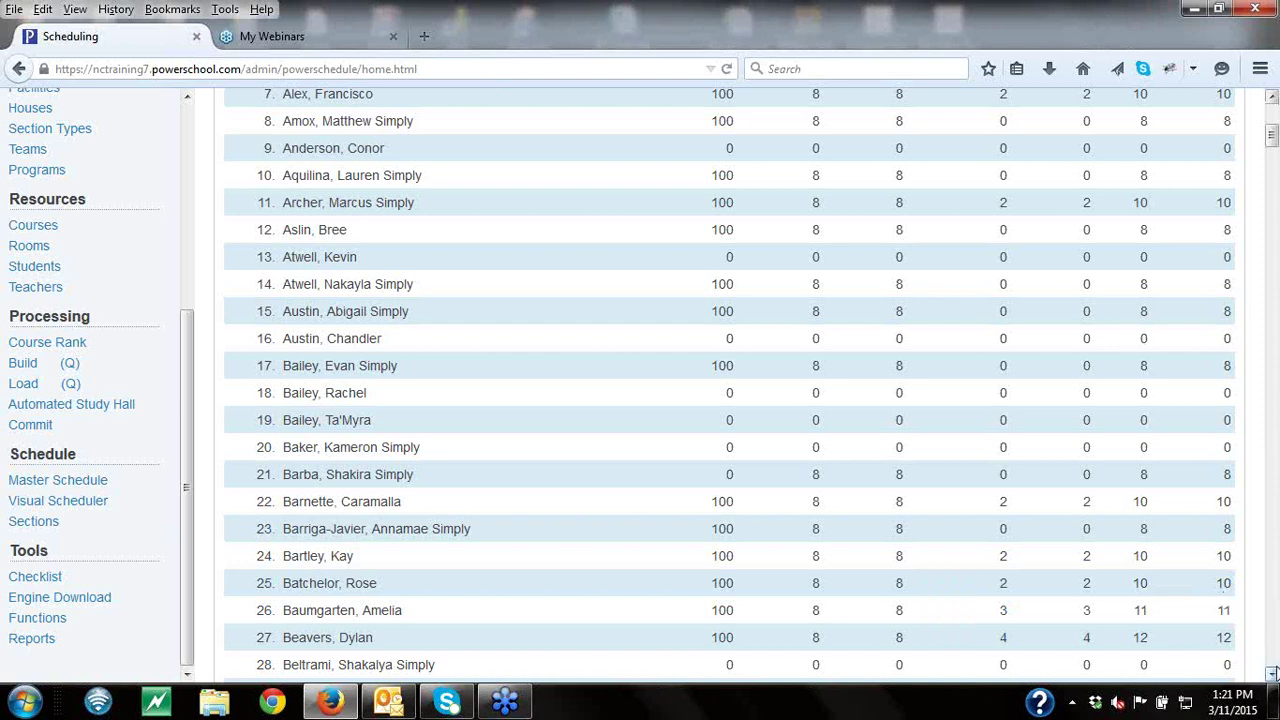
{"action": "left_click", "coordinate": [1272, 676]}
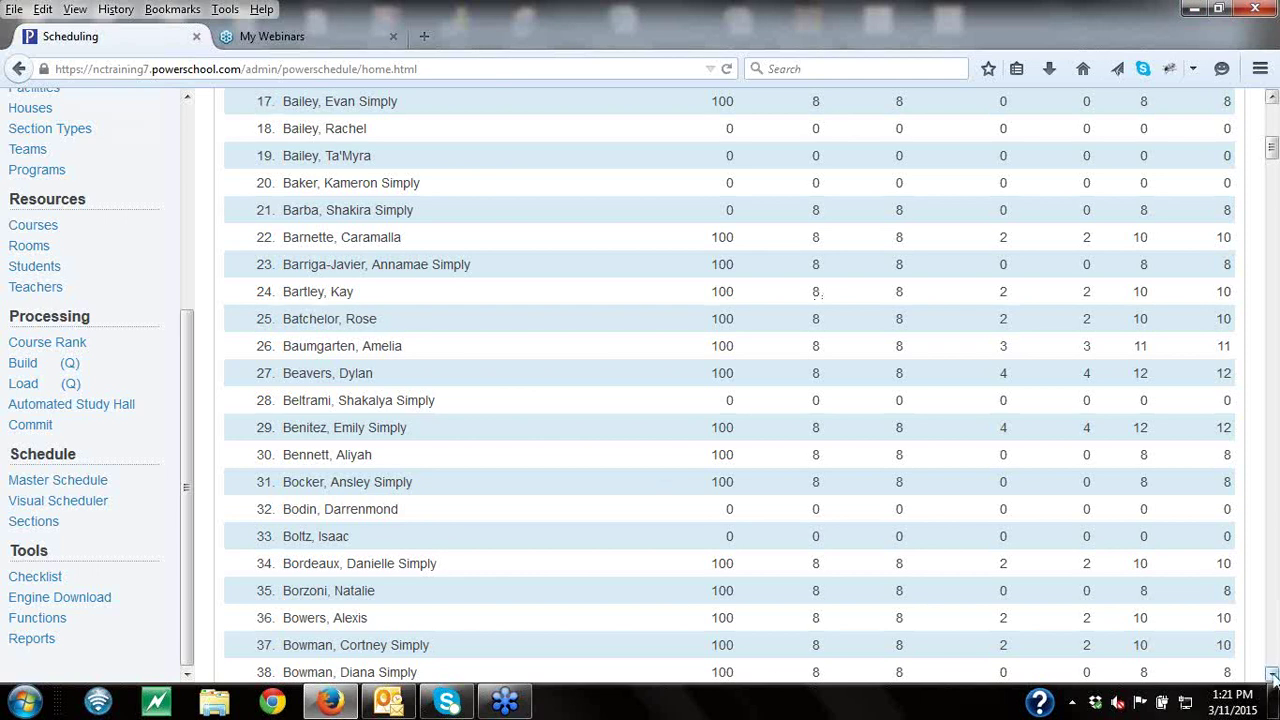
{"action": "scroll", "coordinate": [1272, 675], "scroll_direction": "down", "scroll_amount": 10}
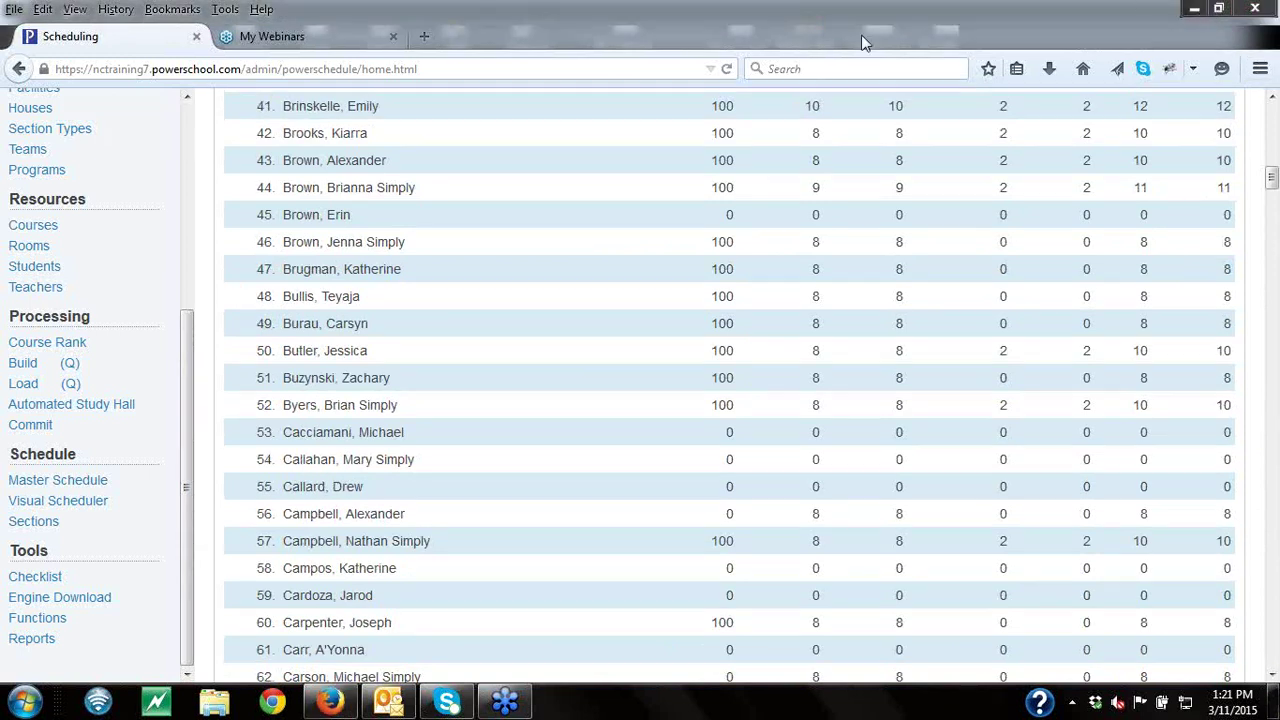
{"action": "left_click_drag", "start_coordinate": [1271, 178], "coordinate": [1271, 117]}
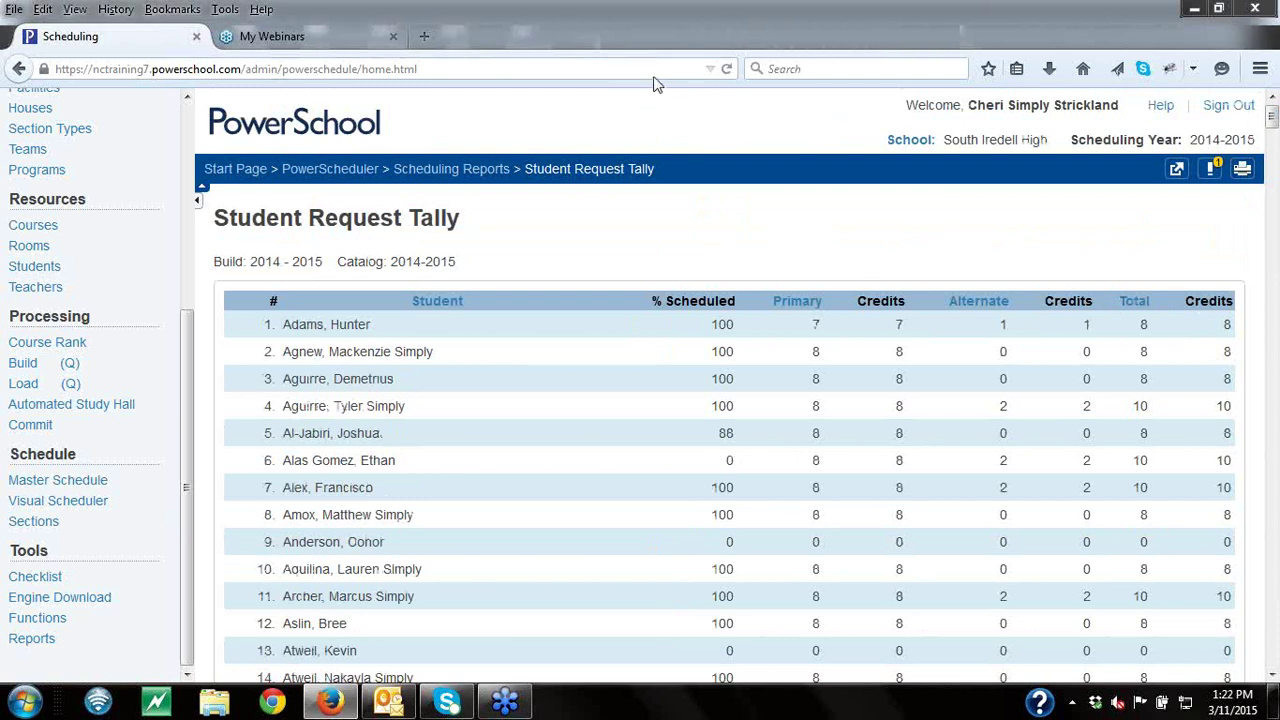
- Sort the Student Request Tally by total requests, restore the student-name order and check the list through to its end
{"action": "left_click", "coordinate": [1134, 308]}
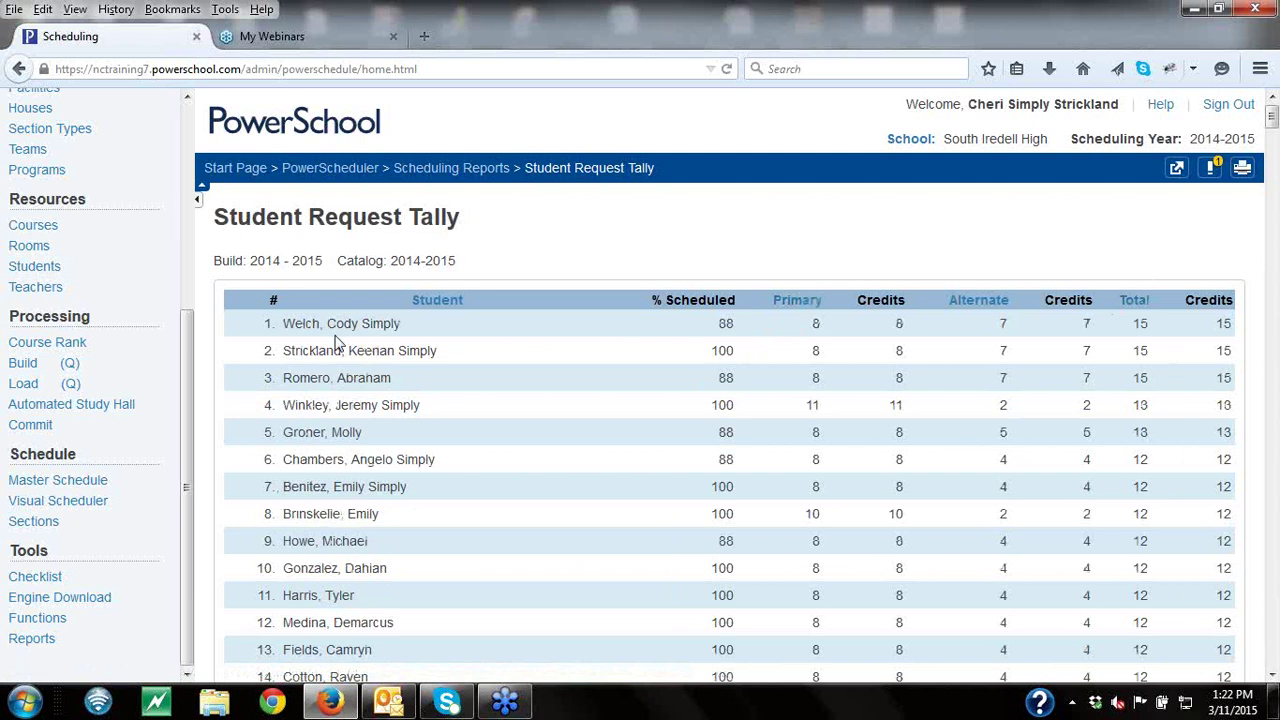
{"action": "left_click", "coordinate": [440, 305]}
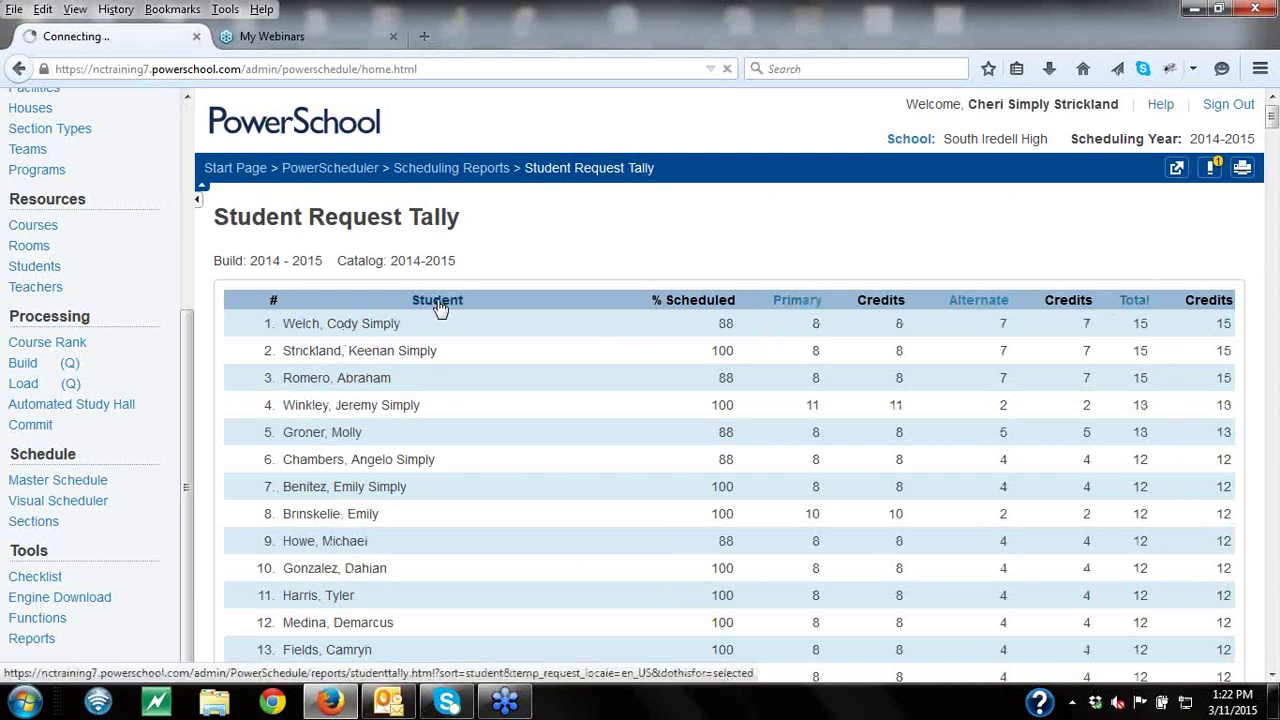
{"action": "left_click_drag", "start_coordinate": [1274, 125], "coordinate": [1274, 662]}
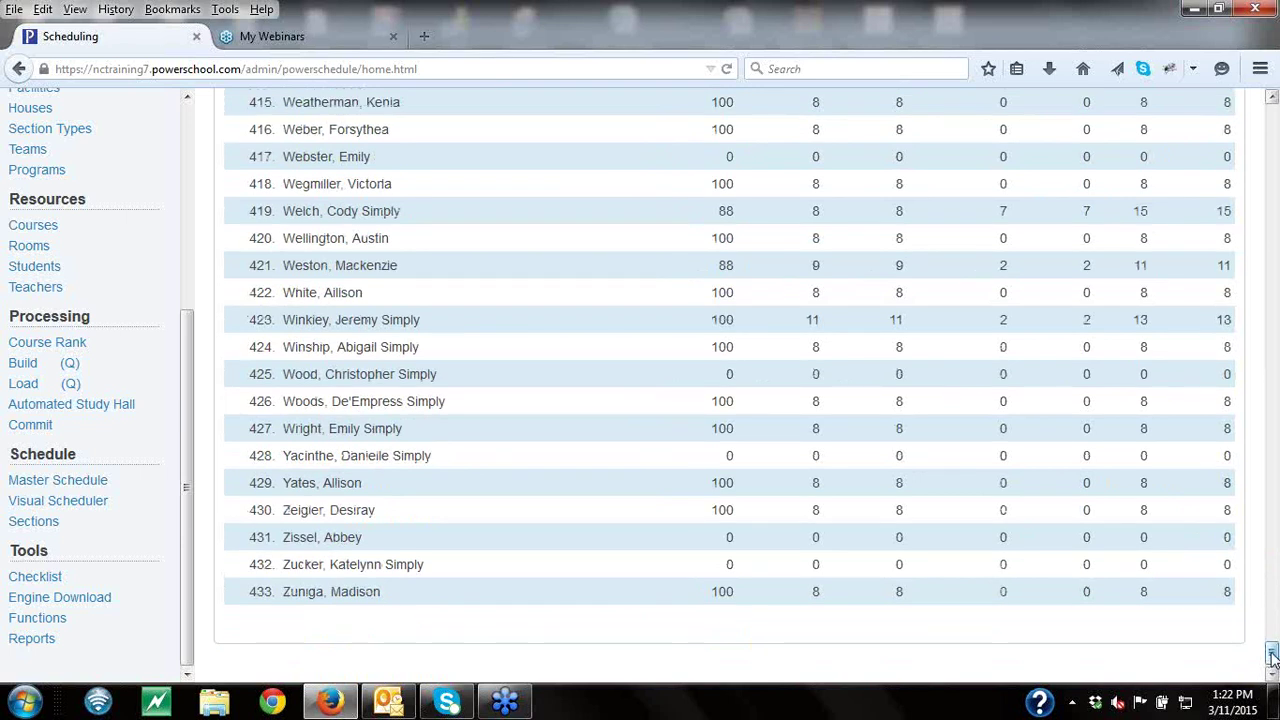
{"action": "left_click_drag", "start_coordinate": [1272, 660], "coordinate": [1272, 112]}
- Cancel closing the browser tabs and dismiss the meeting reminder
{"action": "left_click", "coordinate": [1255, 8]}
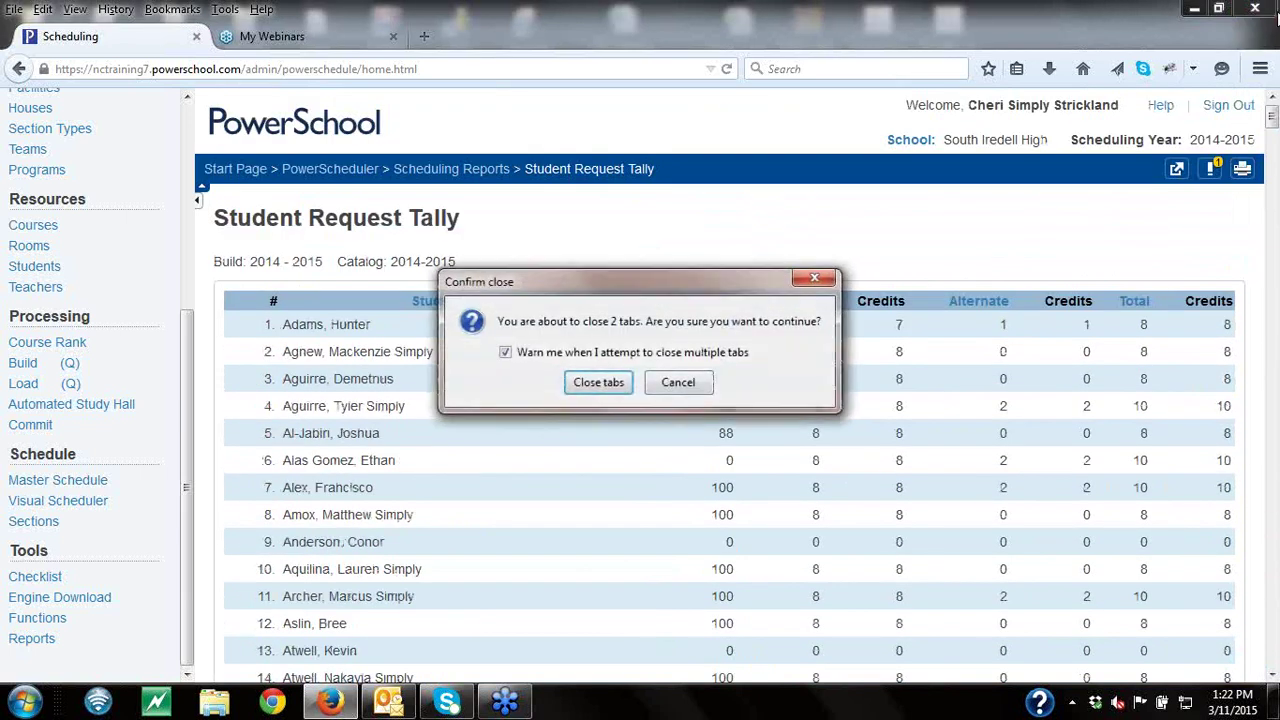
{"action": "left_click", "coordinate": [812, 279]}
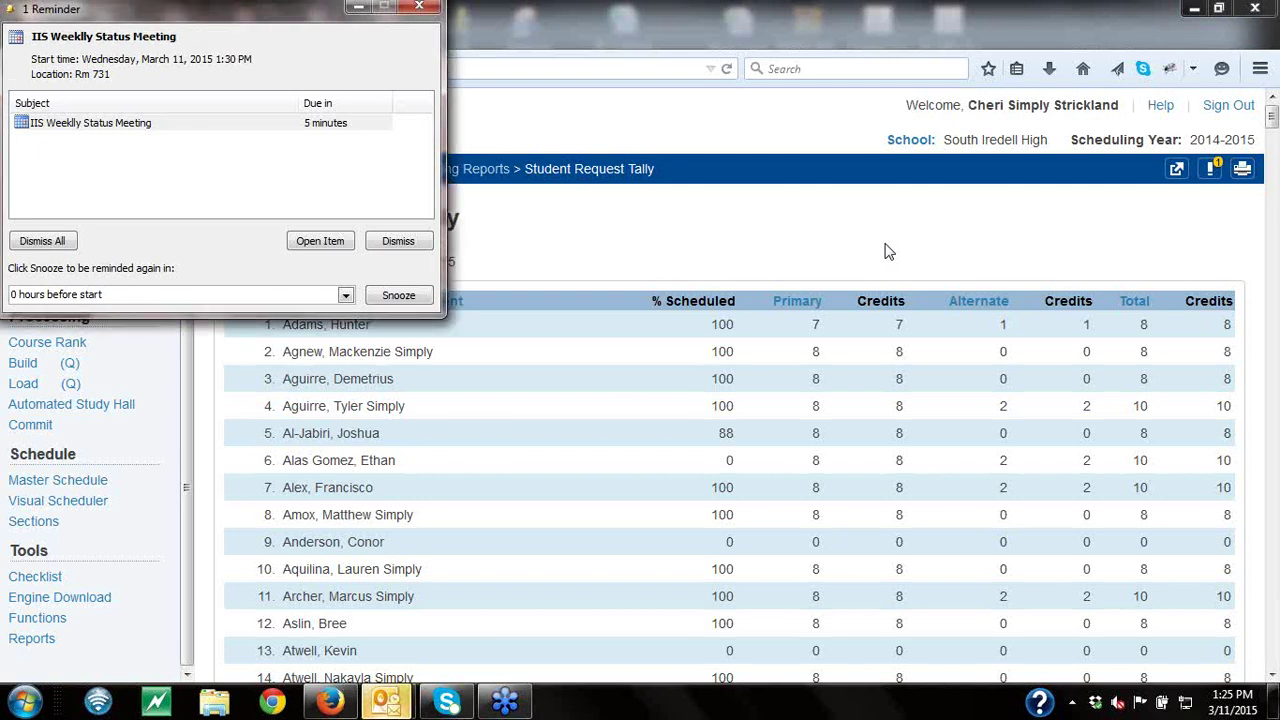
{"action": "left_click", "coordinate": [44, 245]}
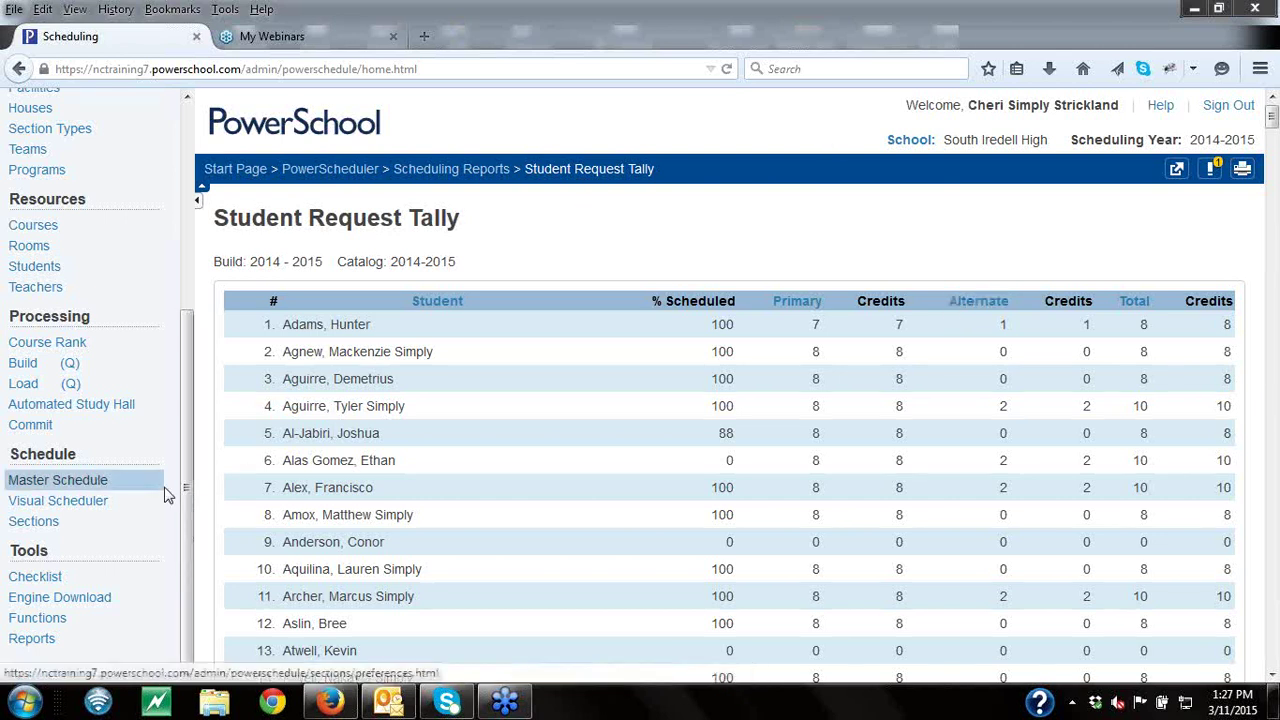
- View the build scenarios, and open the 2014-2015 schedule year to review its name, abbreviation and first and last days
{"action": "left_click_drag", "start_coordinate": [186, 498], "coordinate": [197, 290]}
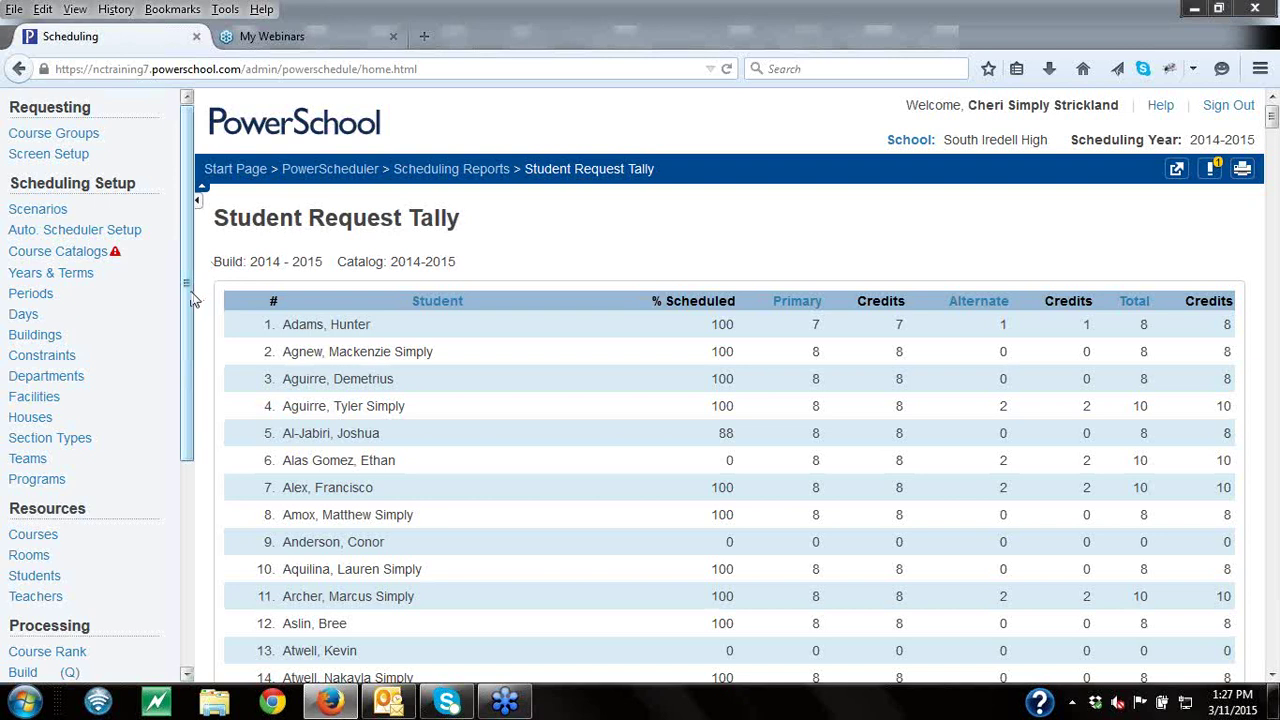
{"action": "left_click_drag", "start_coordinate": [194, 300], "coordinate": [191, 374]}
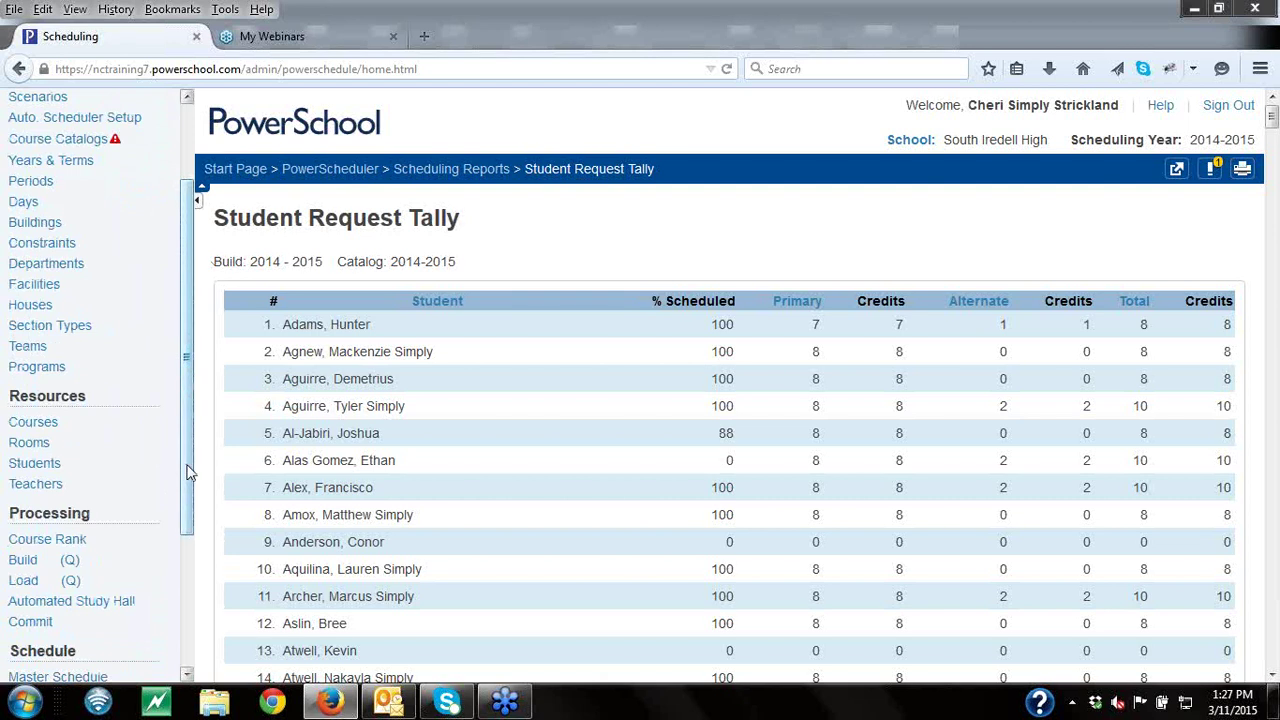
{"action": "left_click_drag", "start_coordinate": [190, 472], "coordinate": [190, 510]}
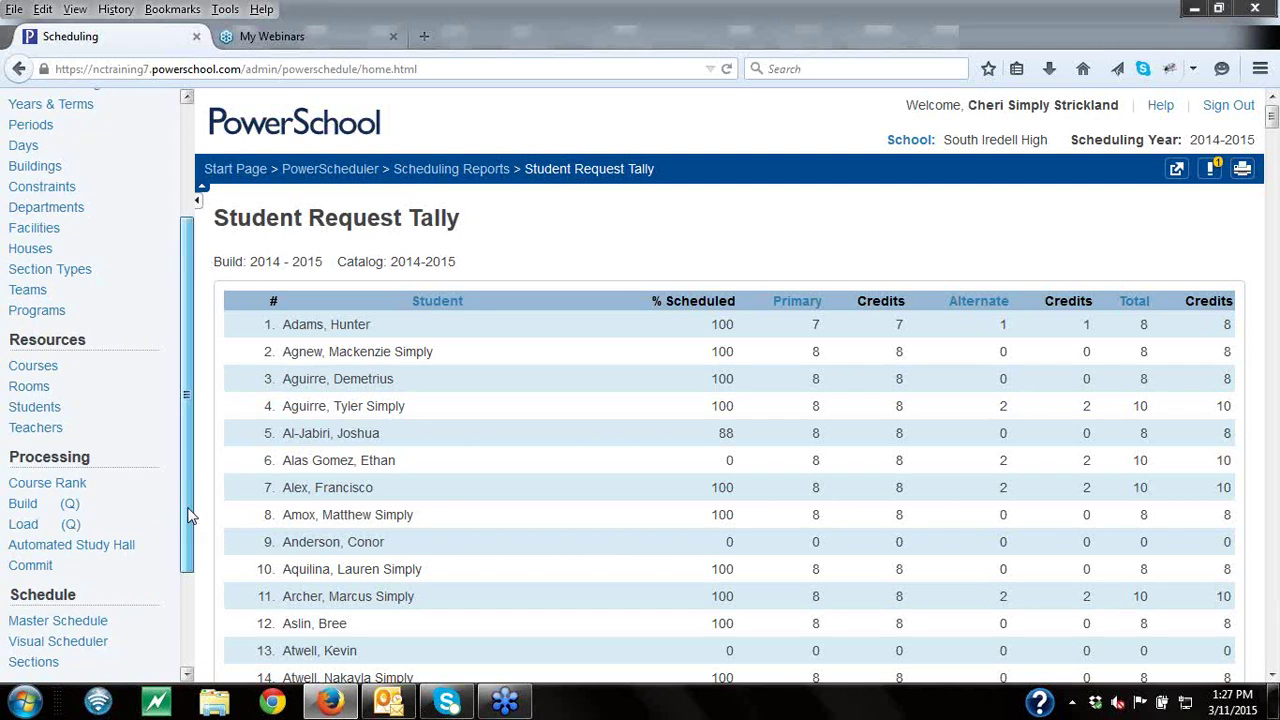
{"action": "left_click_drag", "start_coordinate": [190, 510], "coordinate": [190, 617]}
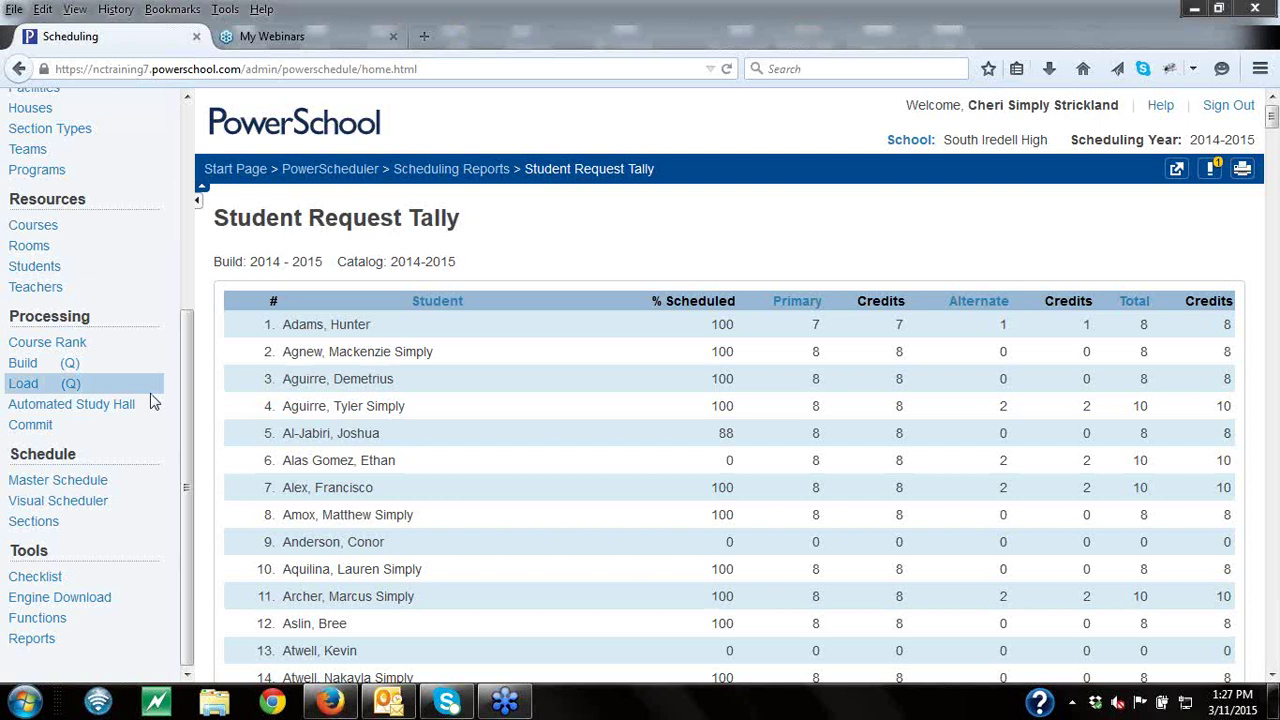
{"action": "left_click_drag", "start_coordinate": [188, 383], "coordinate": [195, 177]}
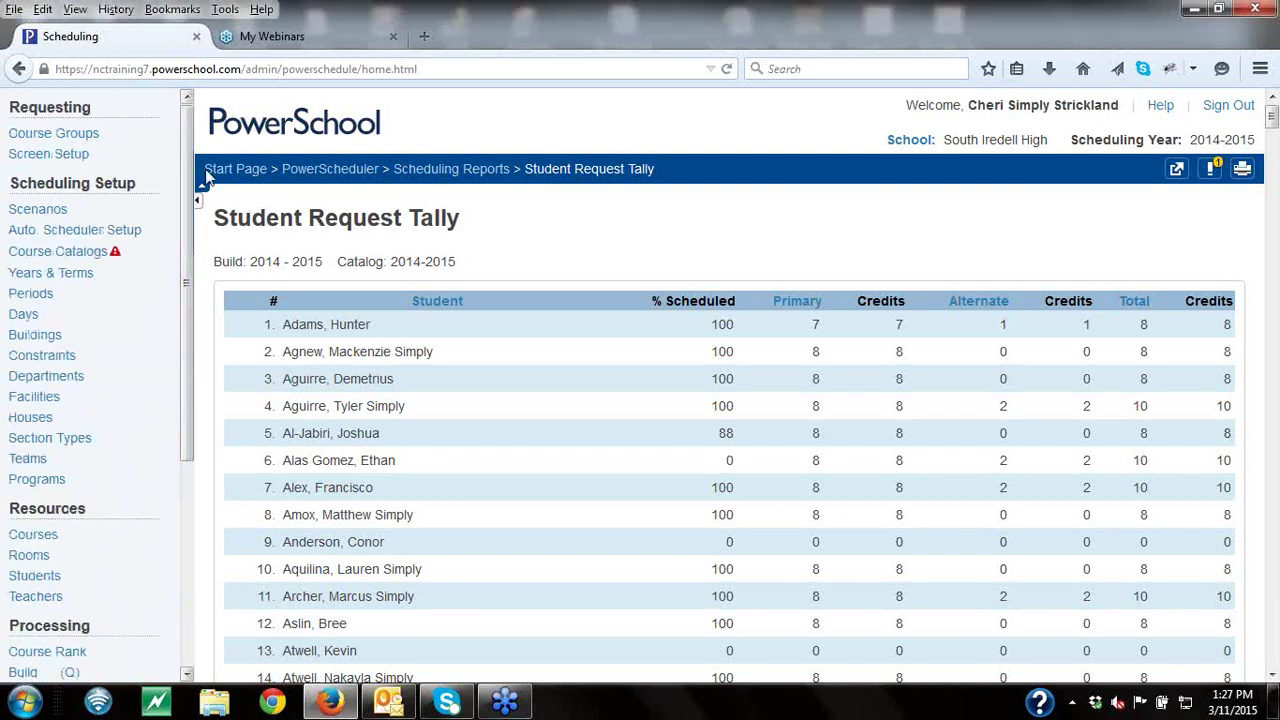
{"action": "left_click", "coordinate": [60, 218]}
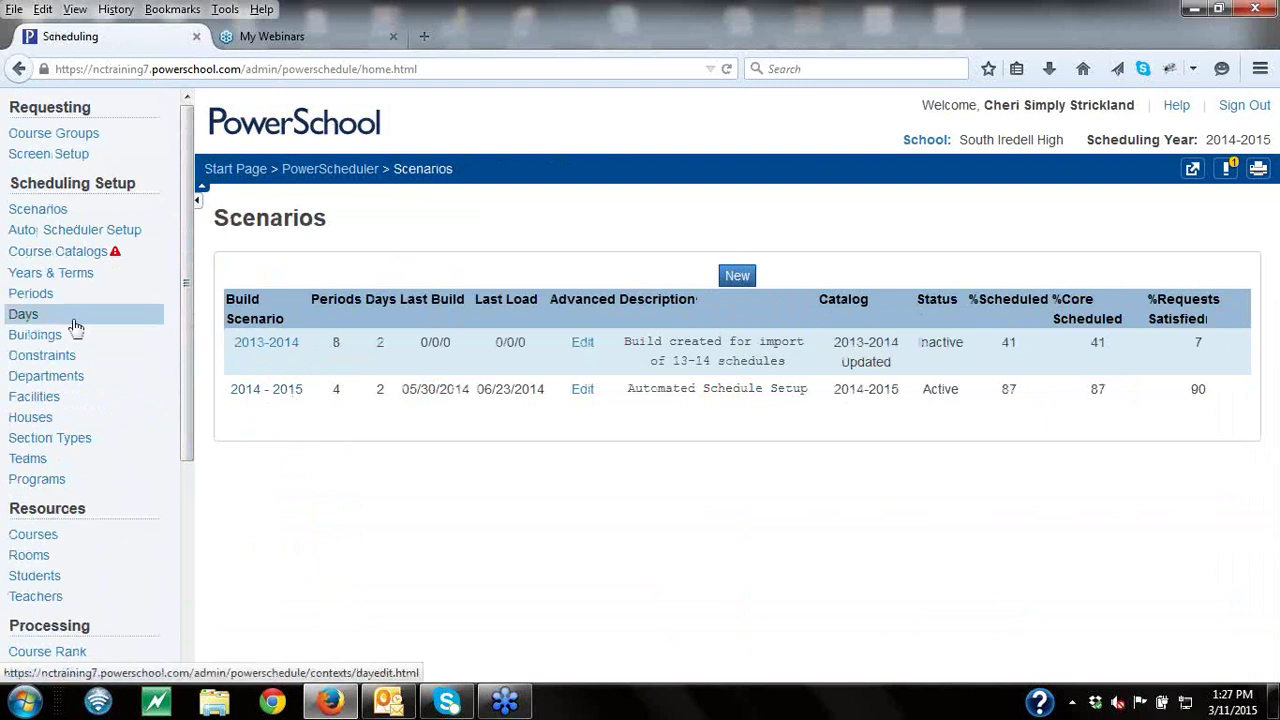
{"action": "left_click", "coordinate": [84, 277]}
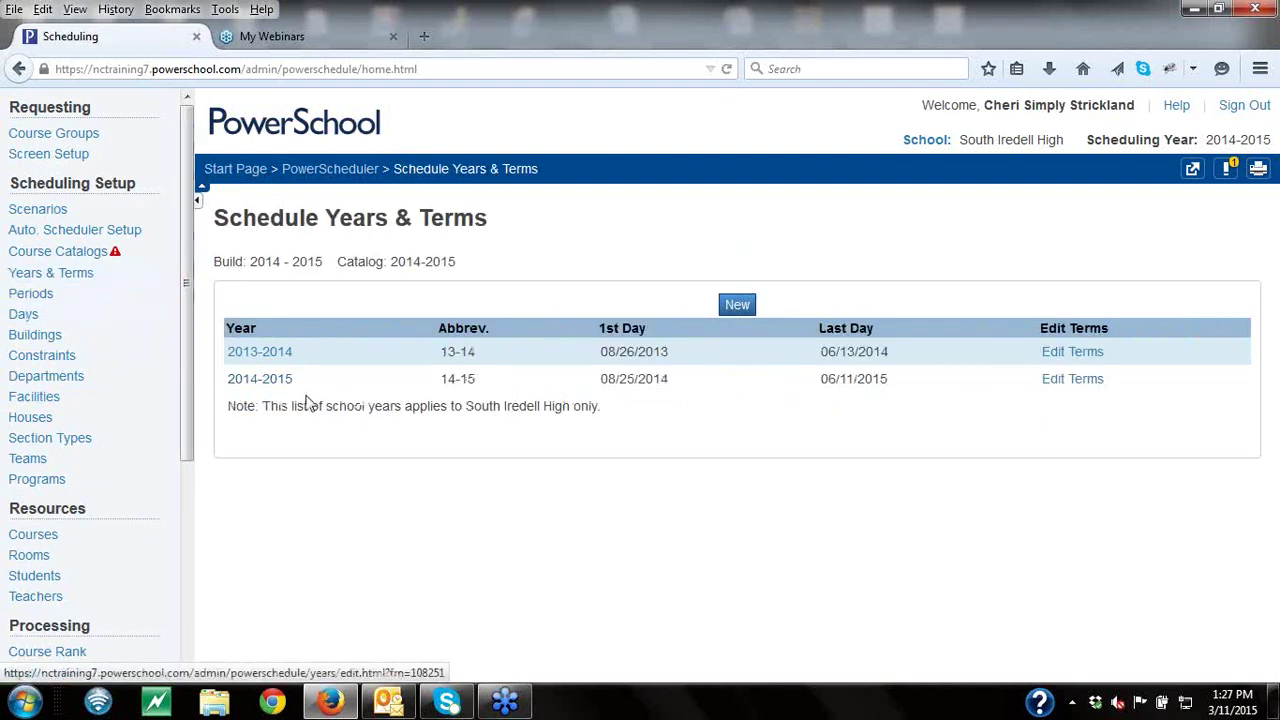
{"action": "left_click", "coordinate": [277, 388]}
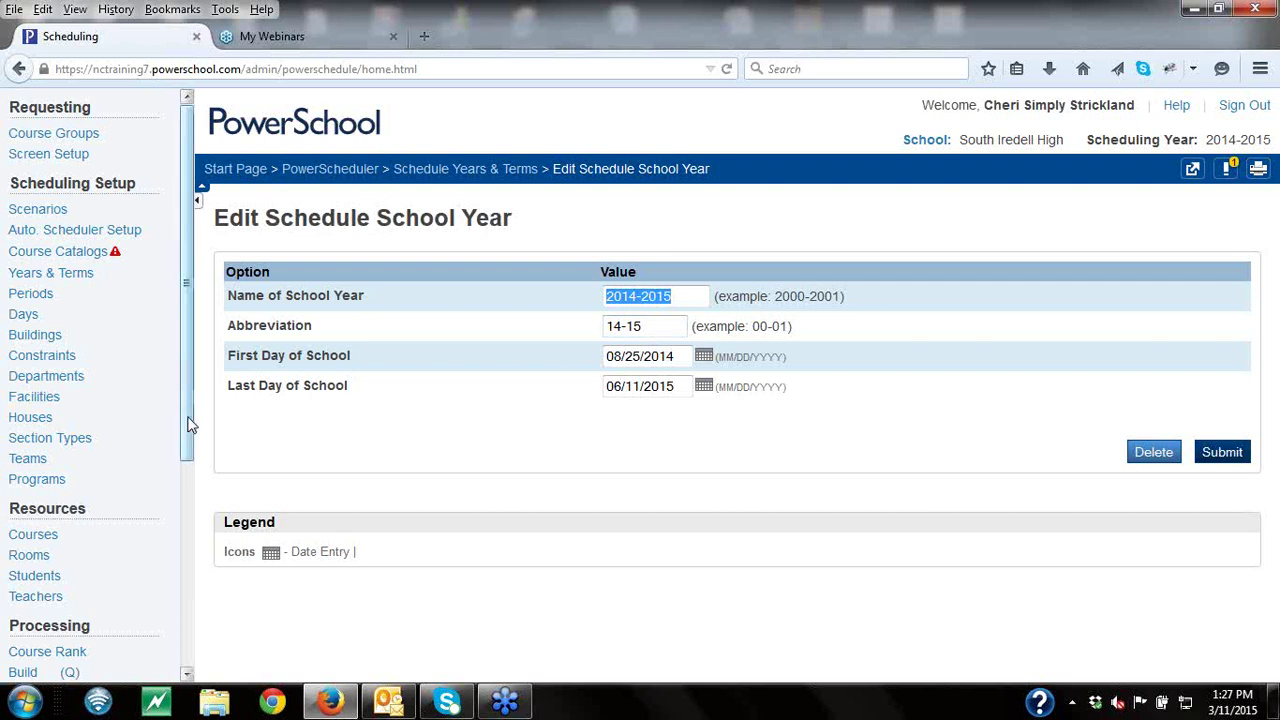
- Open the Scheduling Functions list and review the available functions and their descriptions
{"action": "left_click_drag", "start_coordinate": [188, 424], "coordinate": [150, 668]}
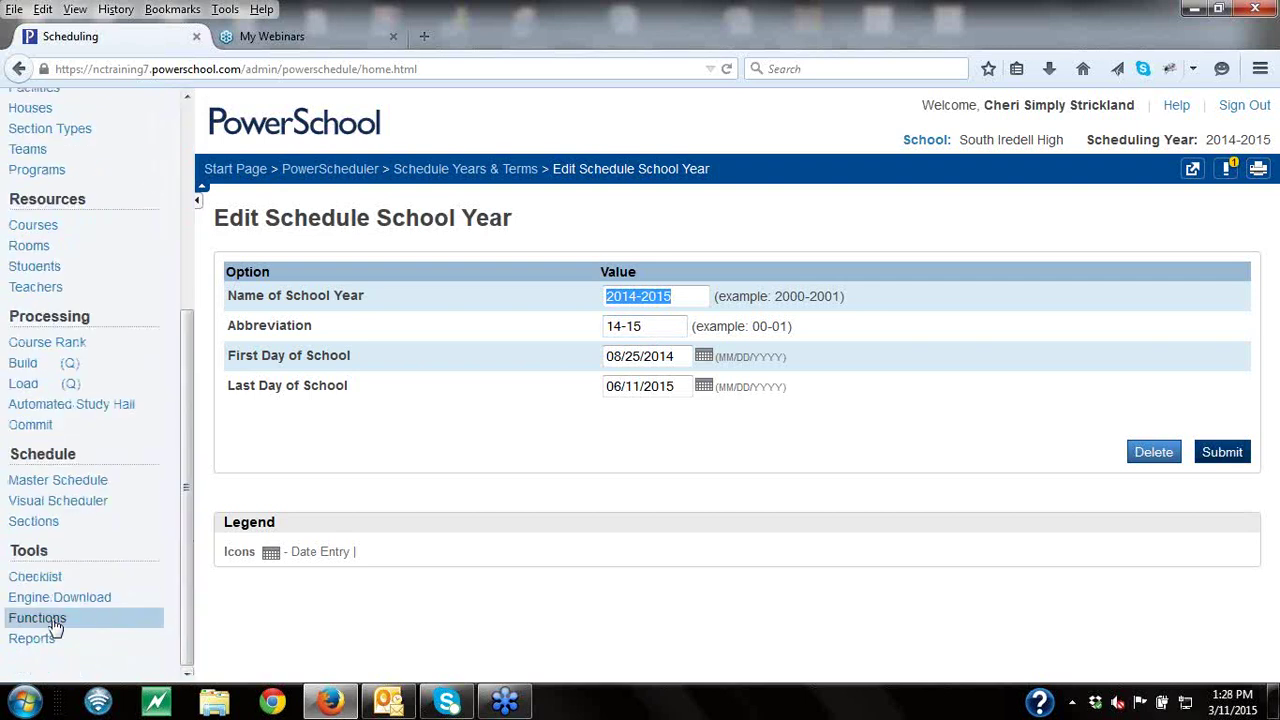
{"action": "left_click", "coordinate": [52, 620]}
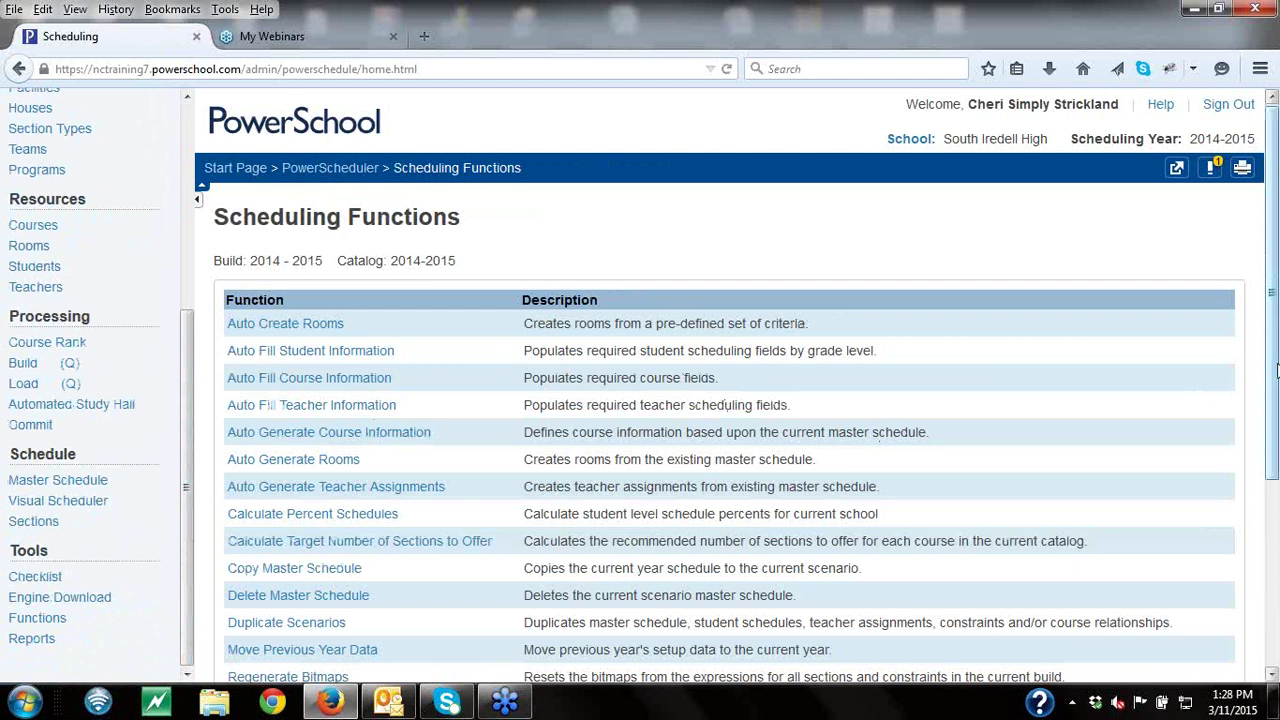
{"action": "scroll", "coordinate": [1276, 374], "scroll_direction": "down", "scroll_amount": 5}
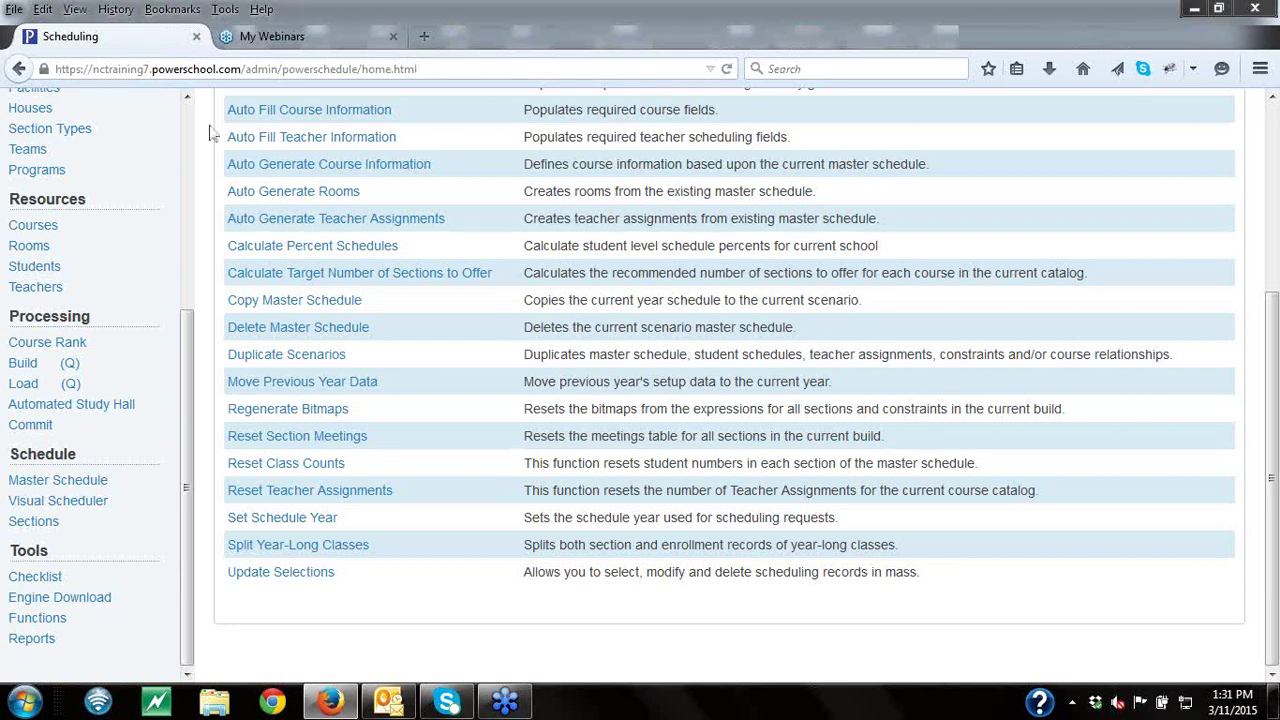
- Open the 10th Grade English requirement from the Grade 10 request screen setup for 2014-2015
{"action": "scroll", "coordinate": [187, 343], "scroll_direction": "up", "scroll_amount": 1}
{"action": "scroll", "coordinate": [187, 343], "scroll_direction": "up", "scroll_amount": 5}
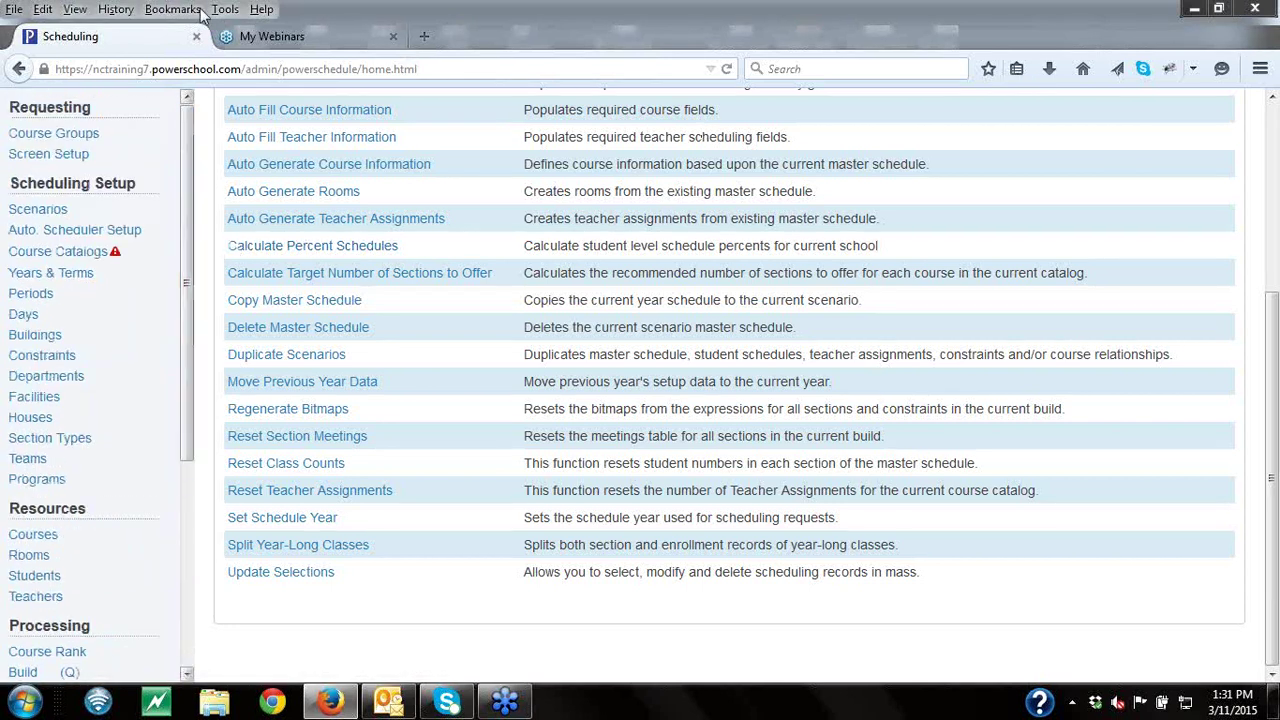
{"action": "left_click", "coordinate": [65, 158]}
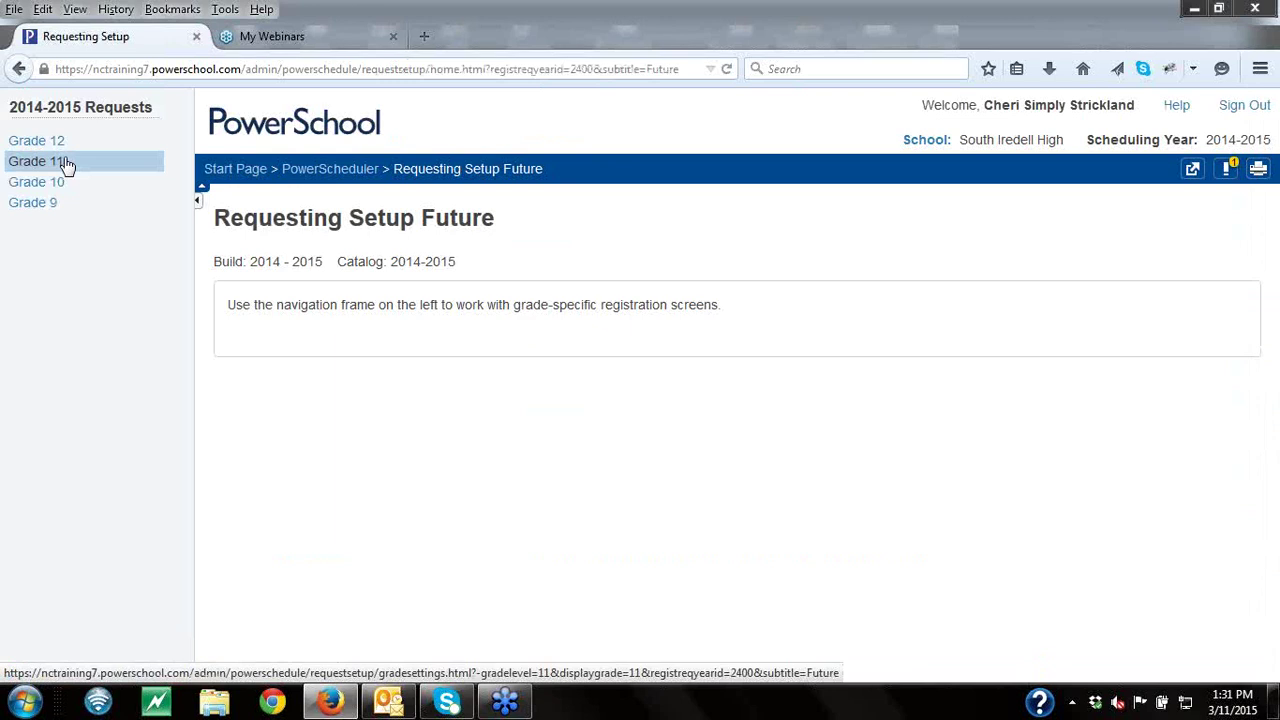
{"action": "left_click", "coordinate": [45, 186]}
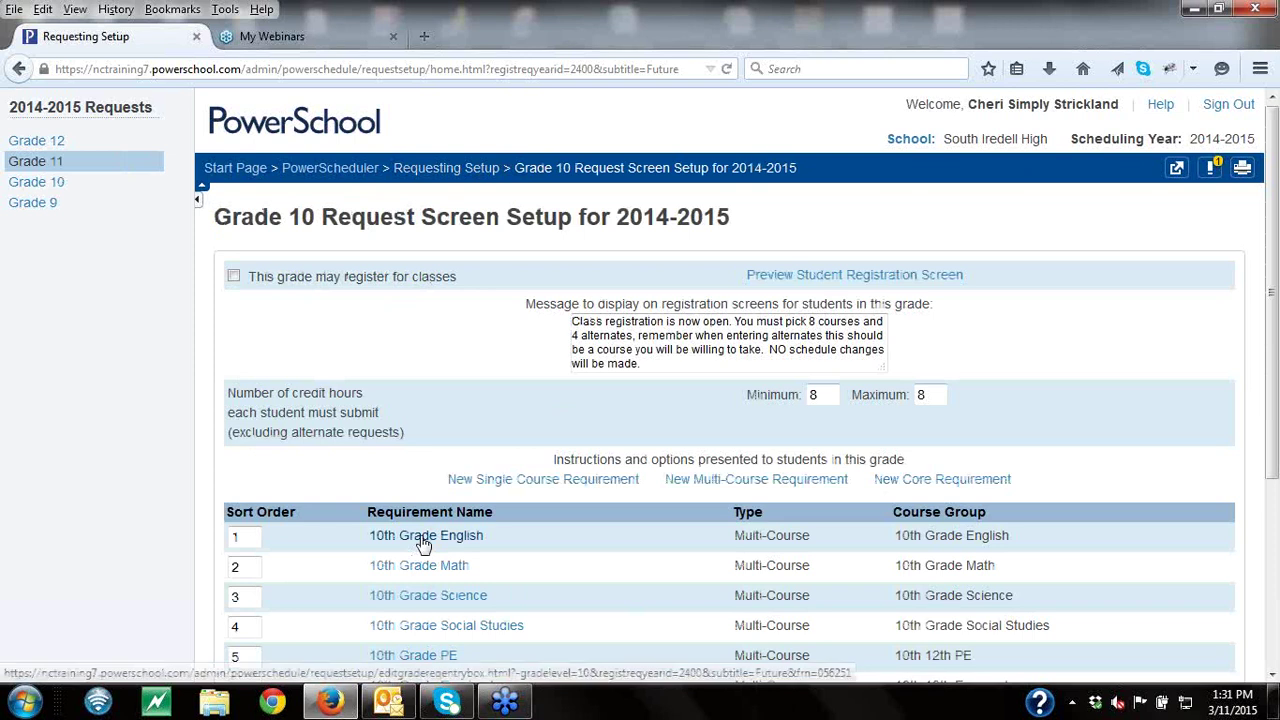
{"action": "left_click", "coordinate": [424, 540]}
- Review the 10th Grade English requirement's settings, including the request type and the options for the number of requests to generate
{"action": "scroll", "coordinate": [1278, 342], "scroll_direction": "down", "scroll_amount": 2}
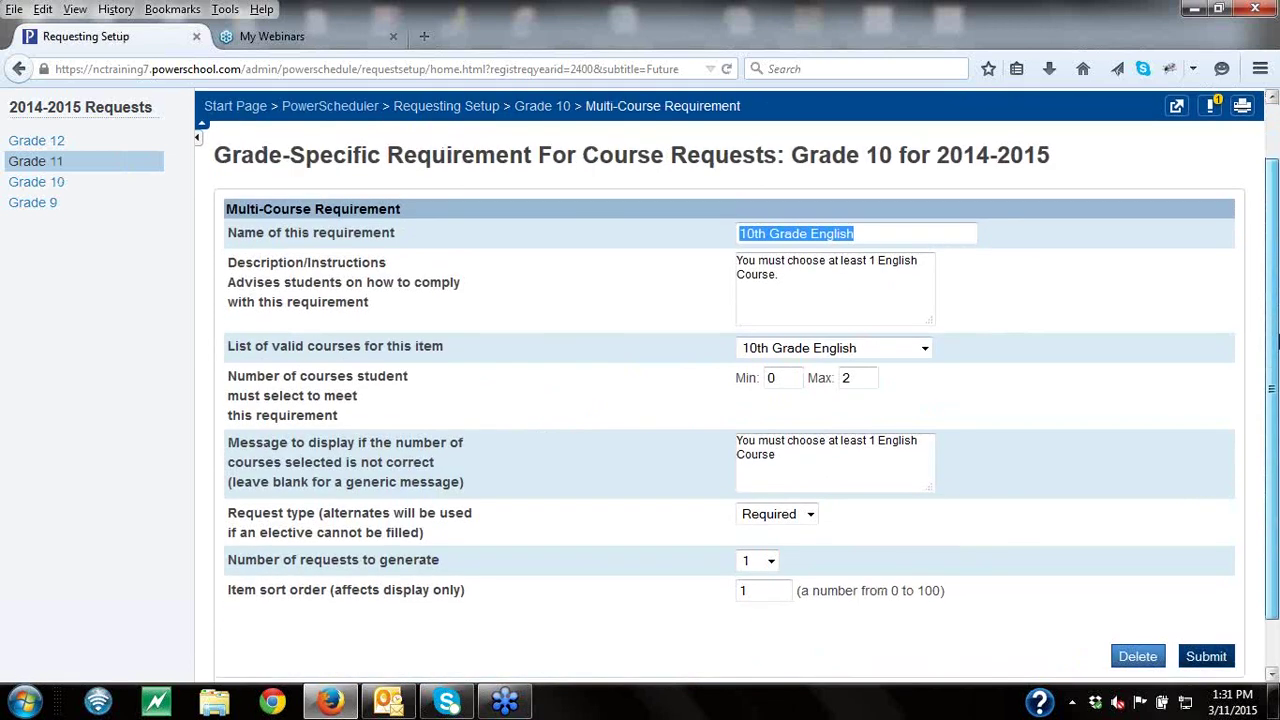
{"action": "scroll", "coordinate": [1278, 342], "scroll_direction": "down", "scroll_amount": 1}
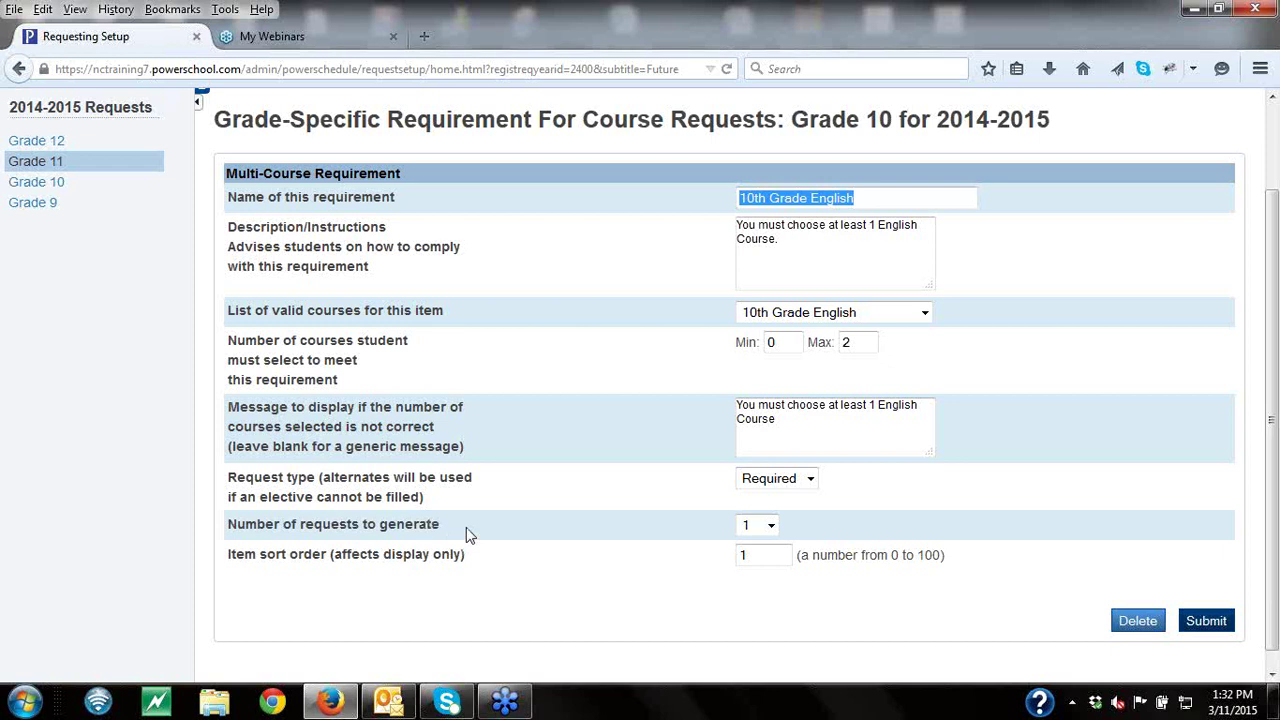
{"action": "left_click", "coordinate": [774, 527]}
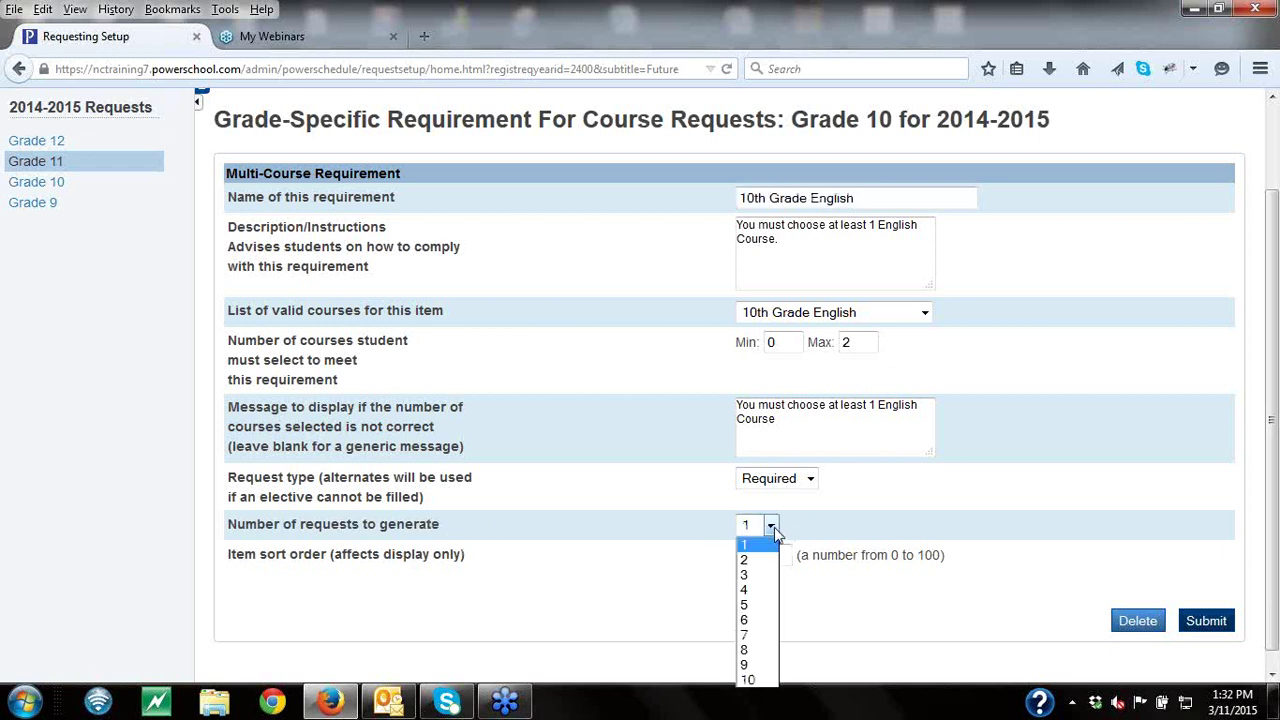
{"action": "left_click", "coordinate": [1008, 528]}
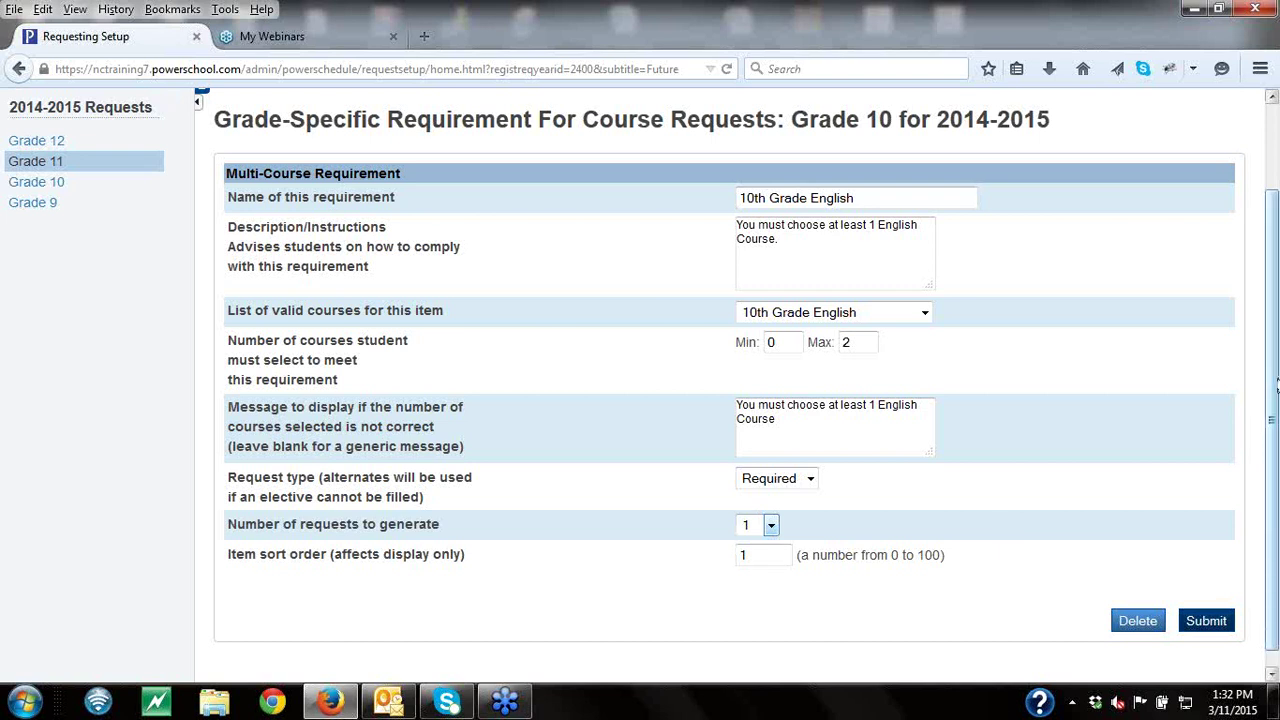
{"action": "scroll", "coordinate": [1020, 300], "scroll_direction": "up", "scroll_amount": 2}
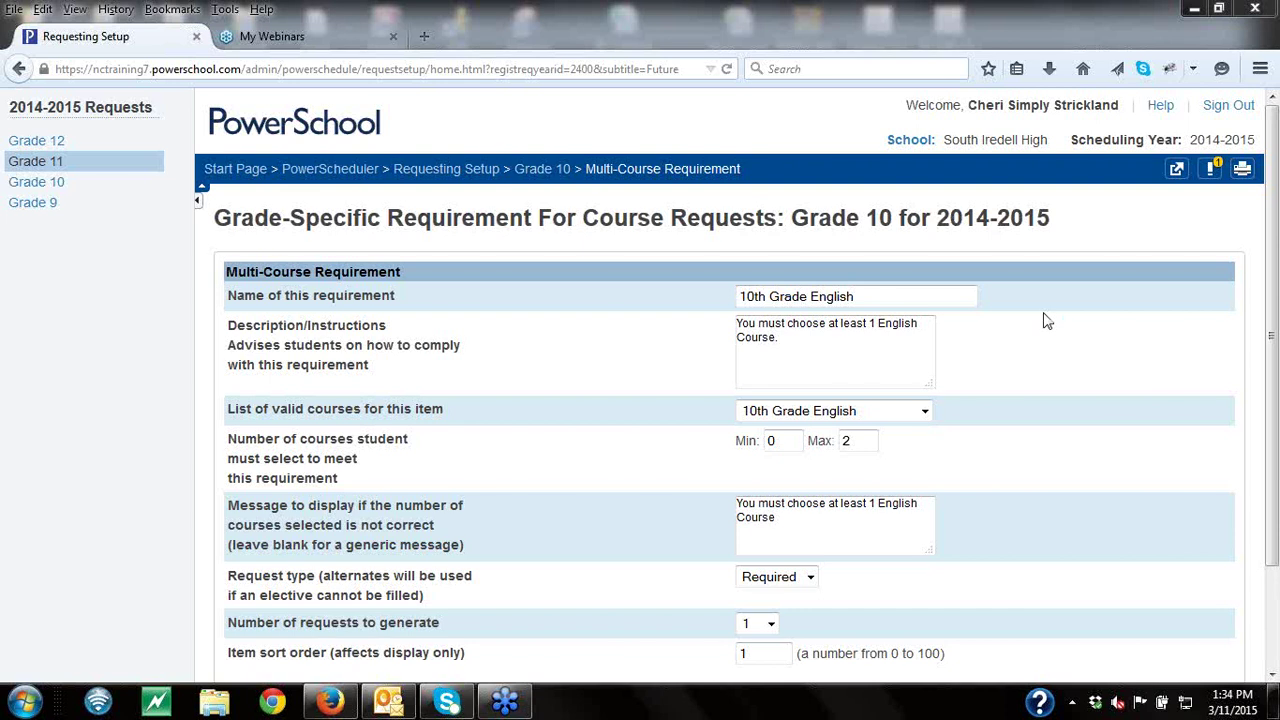
{"action": "left_click", "coordinate": [245, 175]}
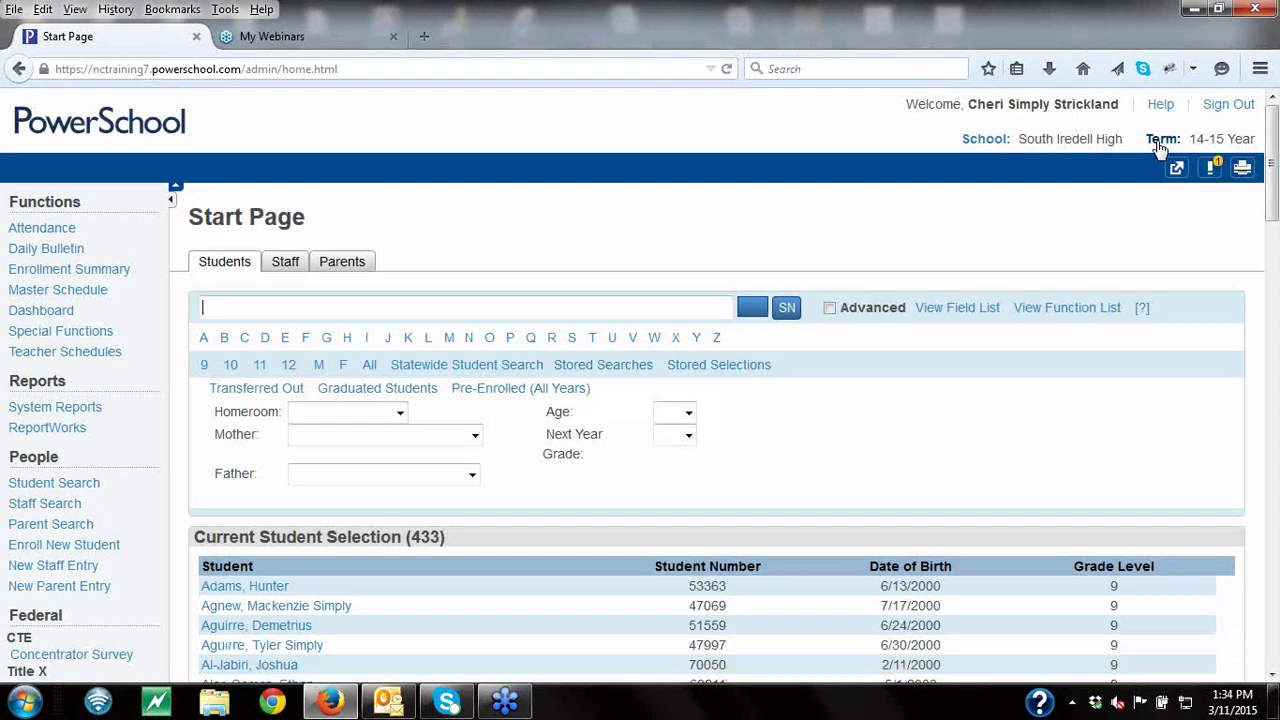
{"action": "left_click", "coordinate": [1162, 141]}
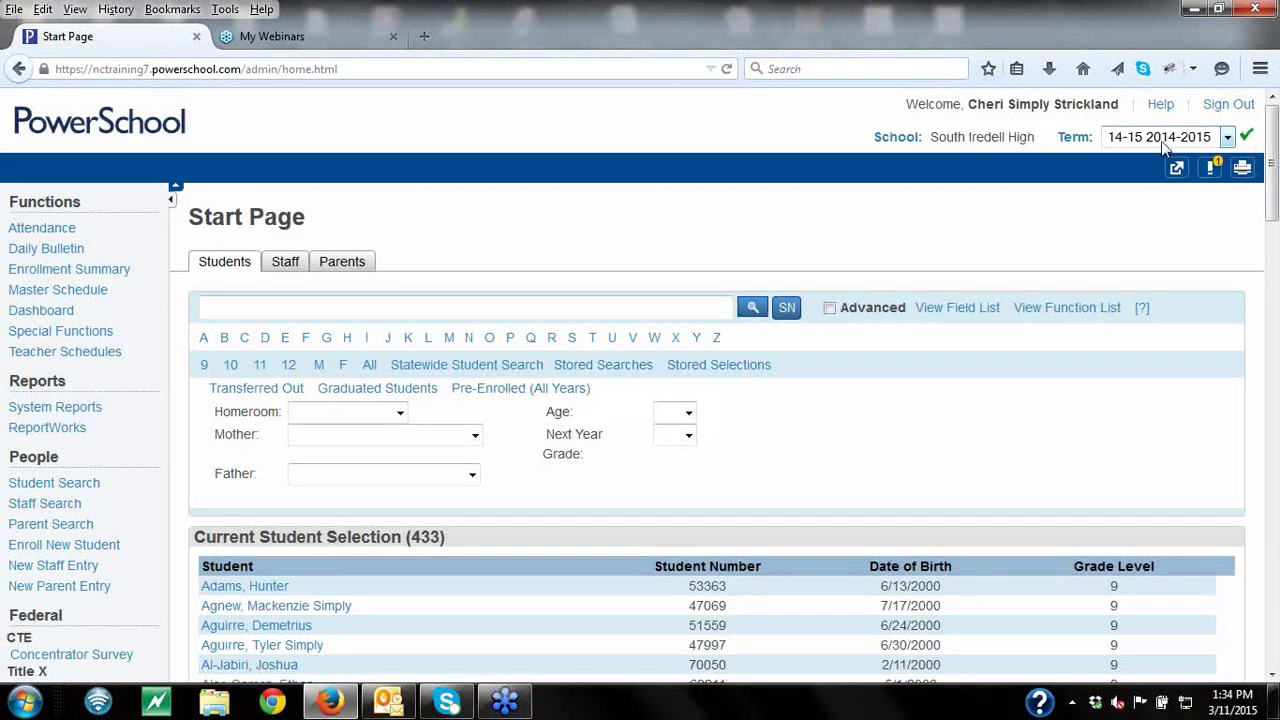
{"action": "left_click", "coordinate": [1227, 137]}
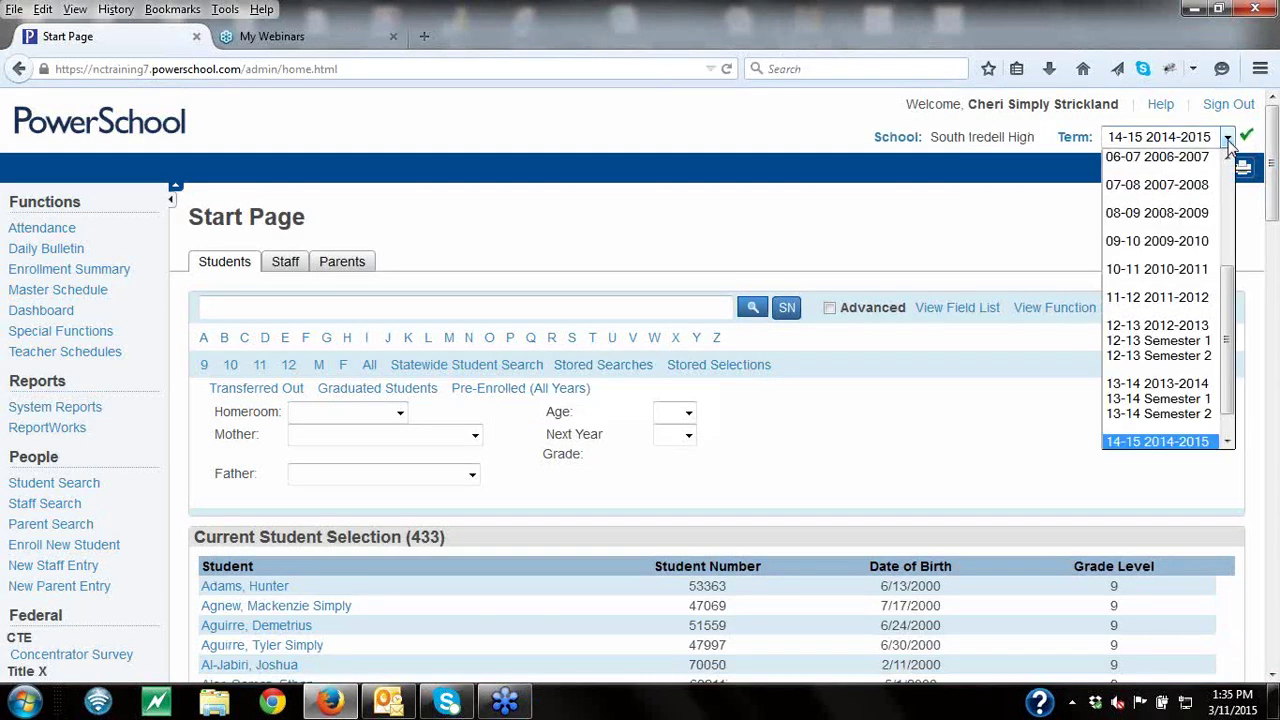
{"action": "scroll", "coordinate": [1233, 383], "scroll_direction": "down", "scroll_amount": 1}
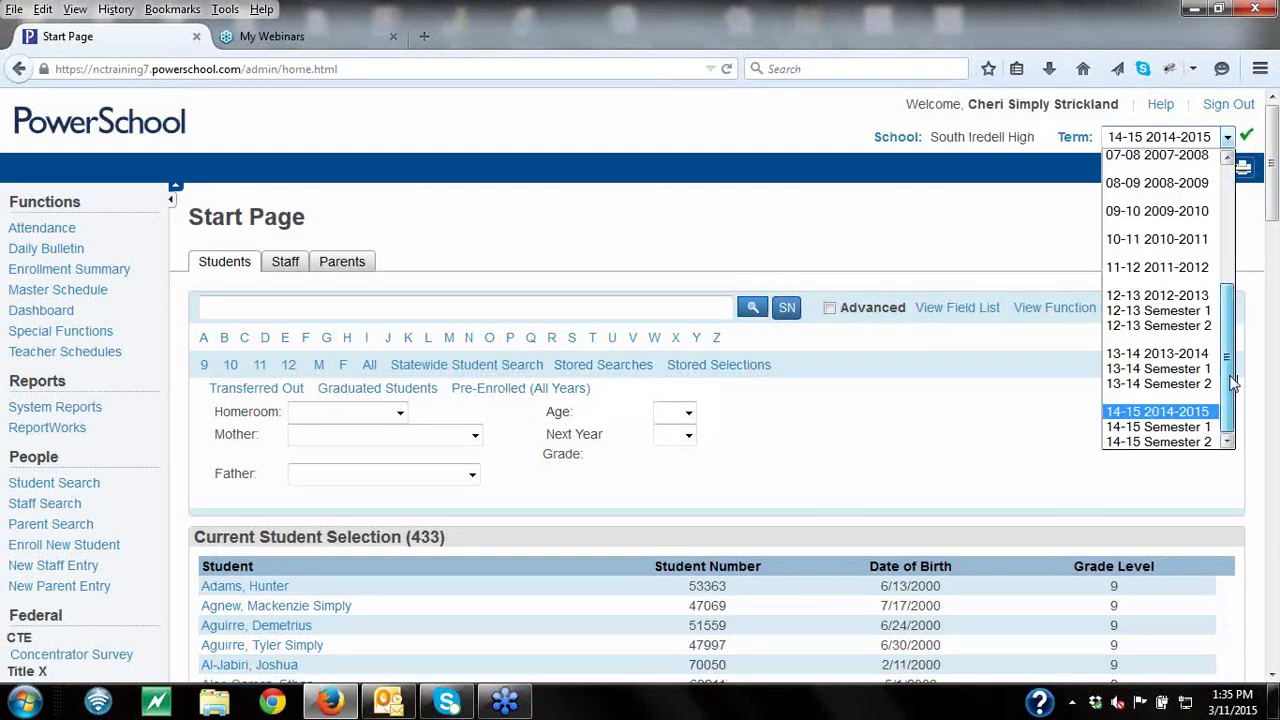
{"action": "left_click", "coordinate": [872, 226]}
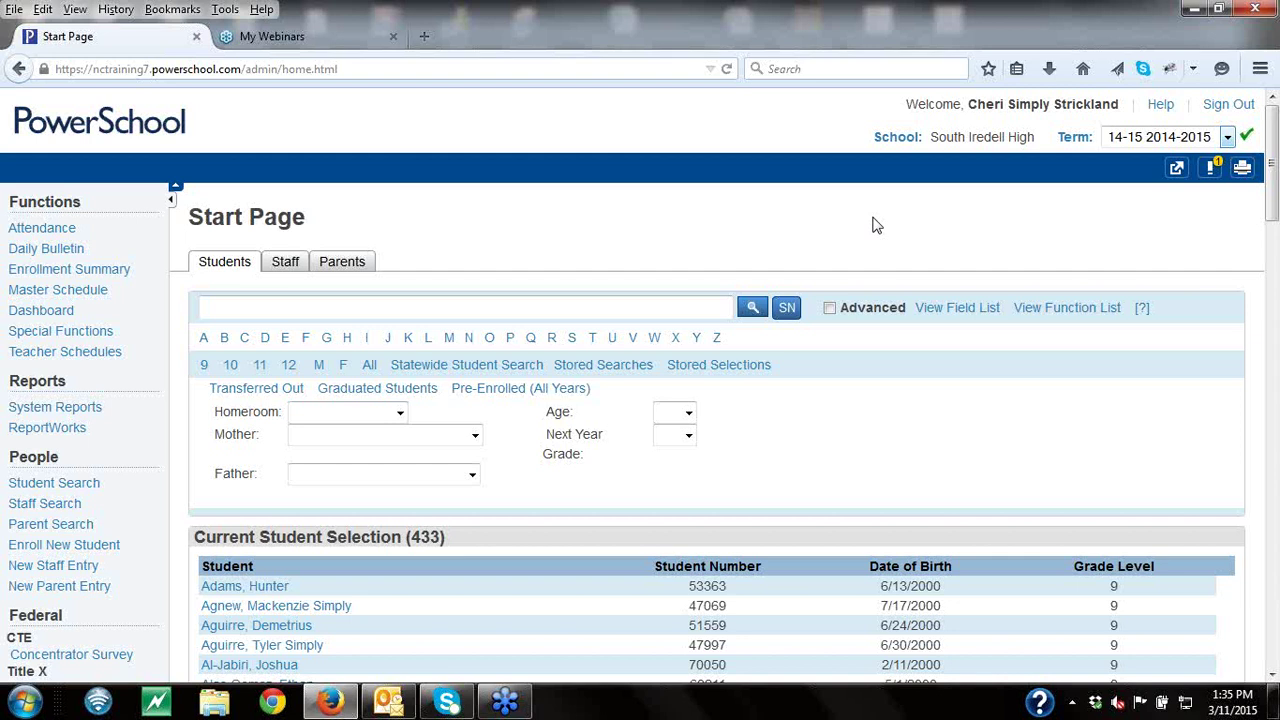
- Browse the list of available schools and close it, keeping South Iredell High
{"action": "left_click", "coordinate": [905, 137]}
{"action": "left_click", "coordinate": [1015, 137]}
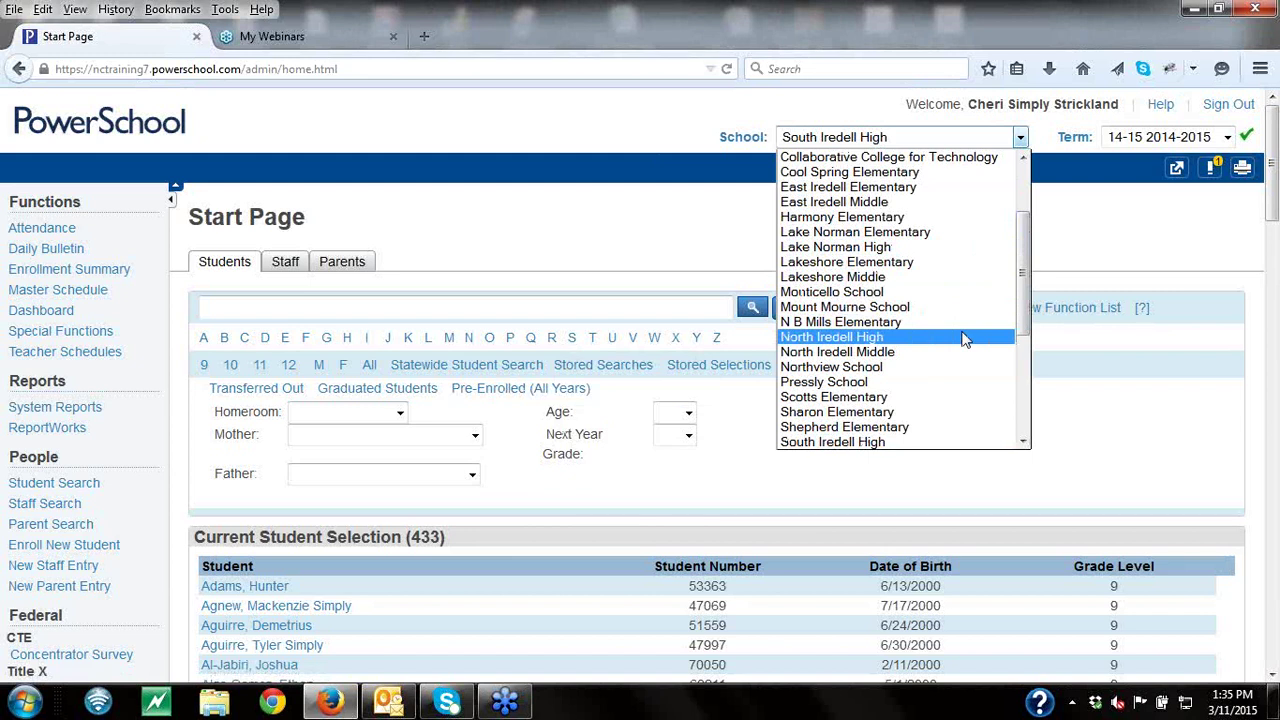
{"action": "left_click_drag", "start_coordinate": [1022, 318], "coordinate": [1024, 360]}
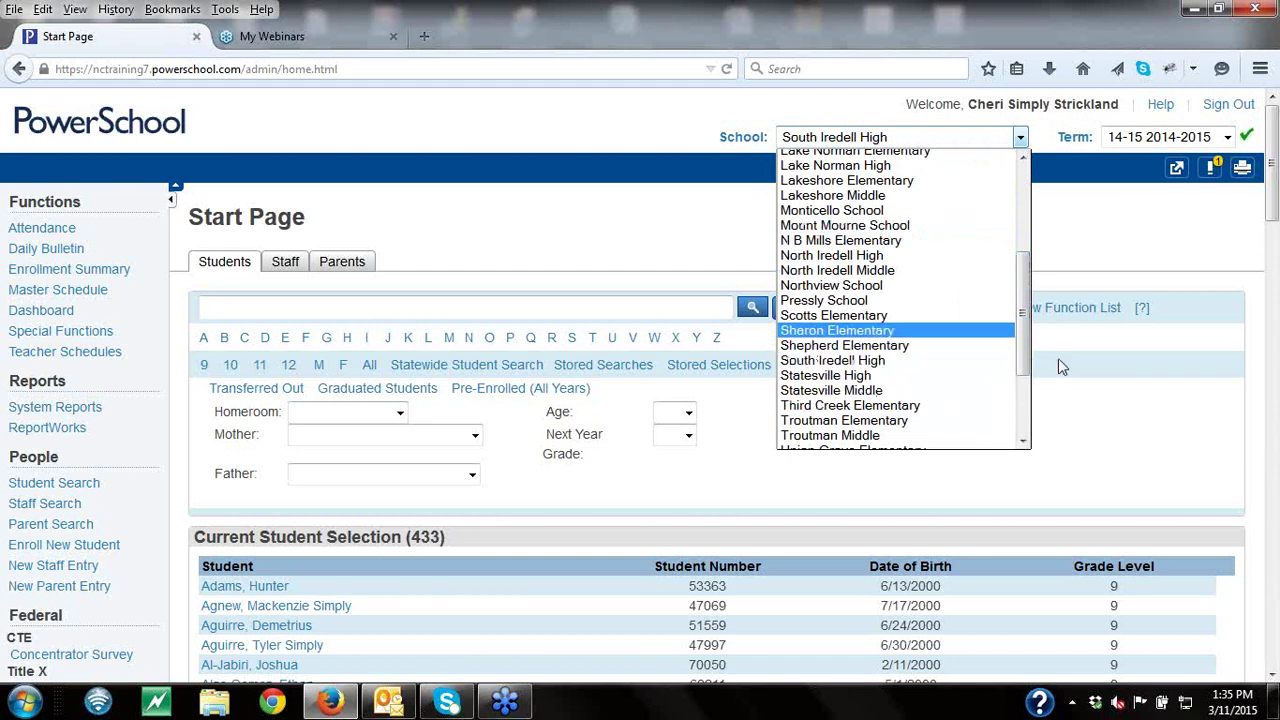
{"action": "left_click", "coordinate": [1137, 437]}
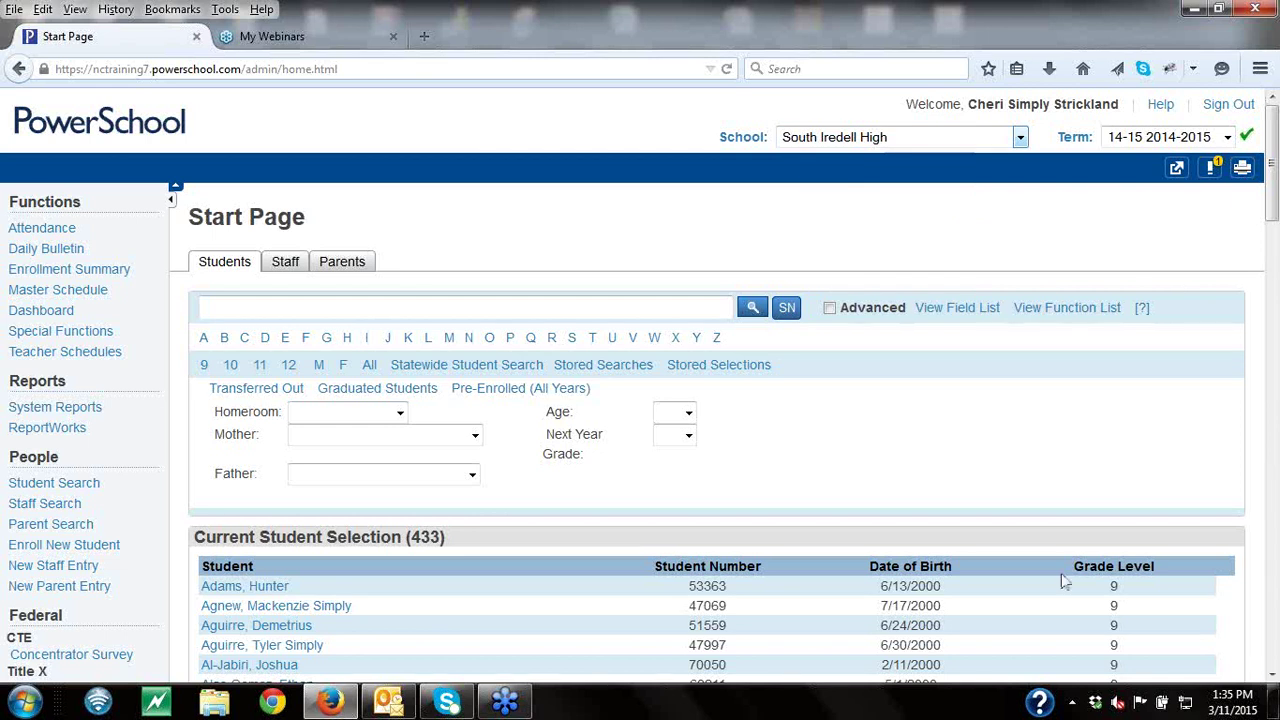
- Open the Scheduling Checklist from the PowerScheduler tools
{"action": "left_click", "coordinate": [1275, 640]}
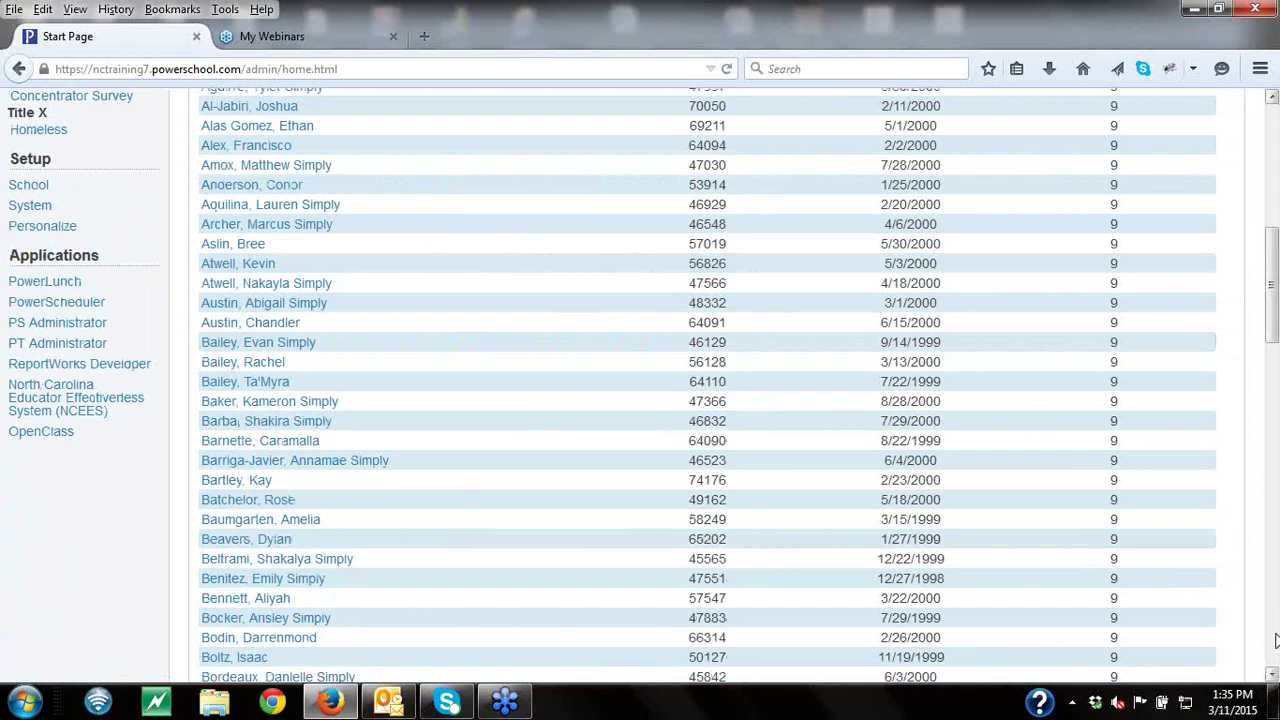
{"action": "left_click", "coordinate": [35, 310]}
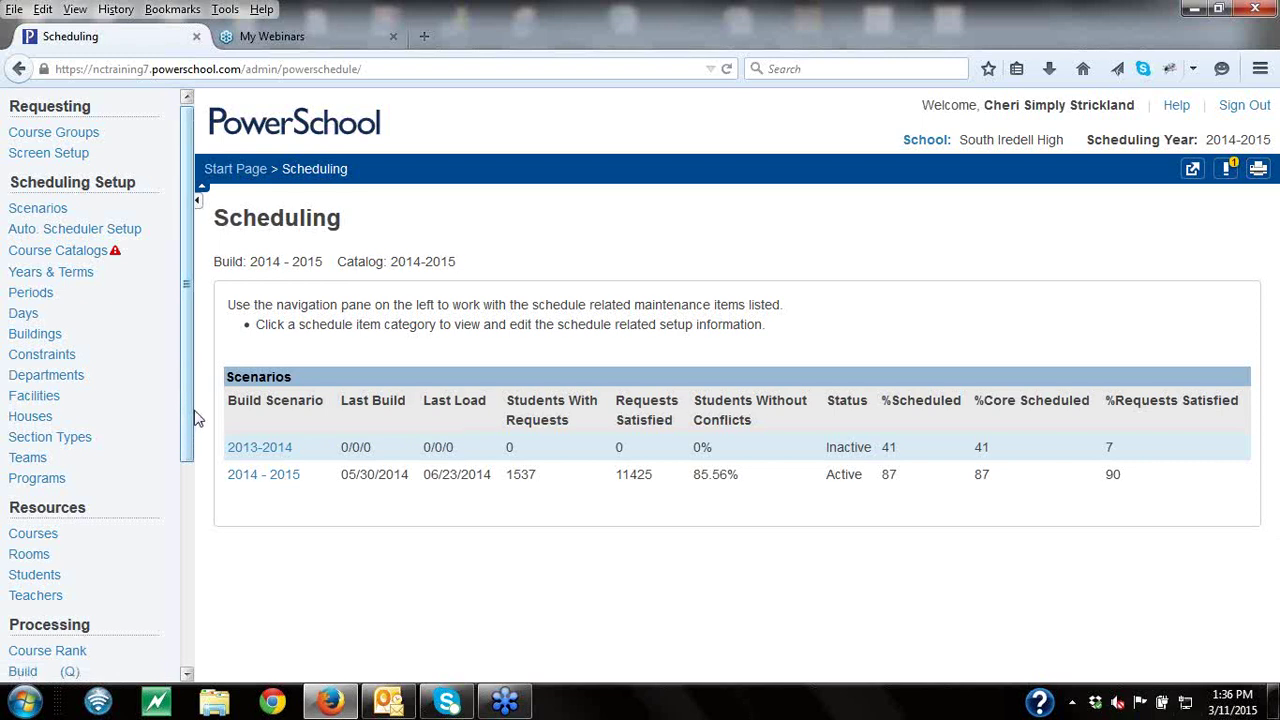
{"action": "left_click_drag", "start_coordinate": [196, 418], "coordinate": [181, 630]}
{"action": "left_click", "coordinate": [22, 578]}
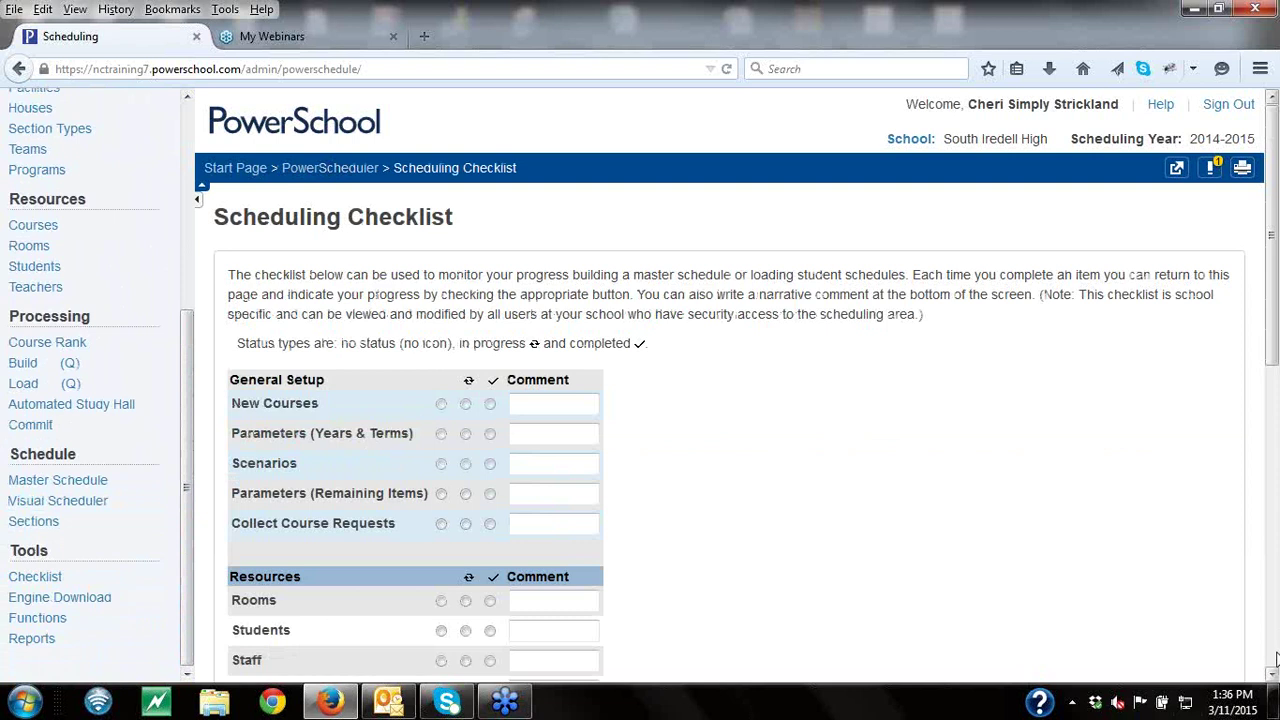
- Review the General Setup, Resources and Processes items on the Scheduling Checklist
{"action": "left_click", "coordinate": [1272, 676]}
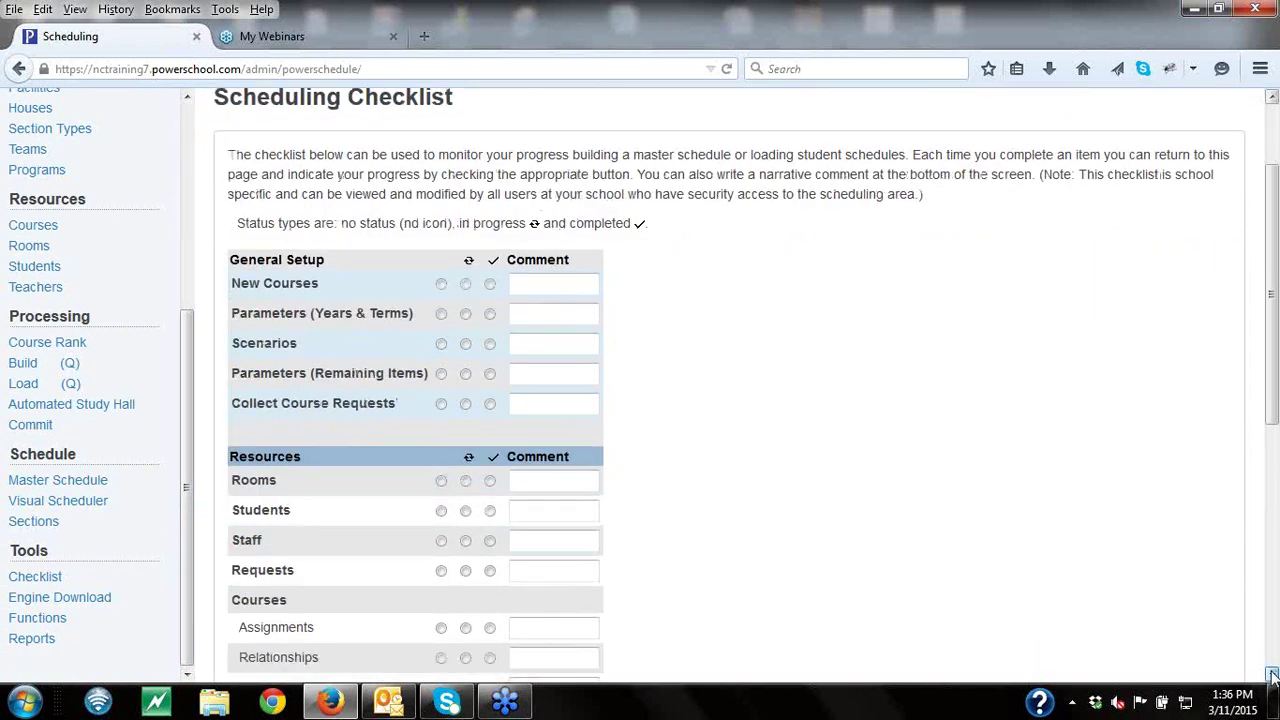
{"action": "left_click", "coordinate": [1272, 676]}
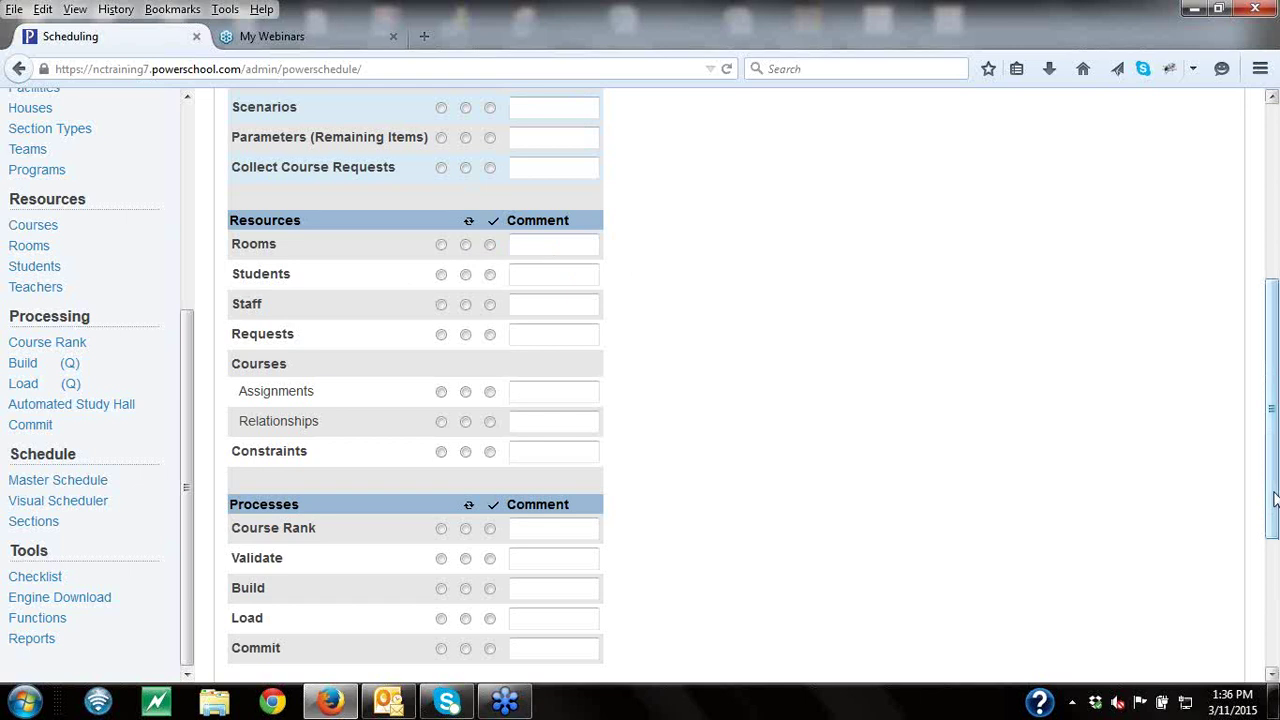
{"action": "left_click_drag", "start_coordinate": [1266, 506], "coordinate": [1275, 392]}
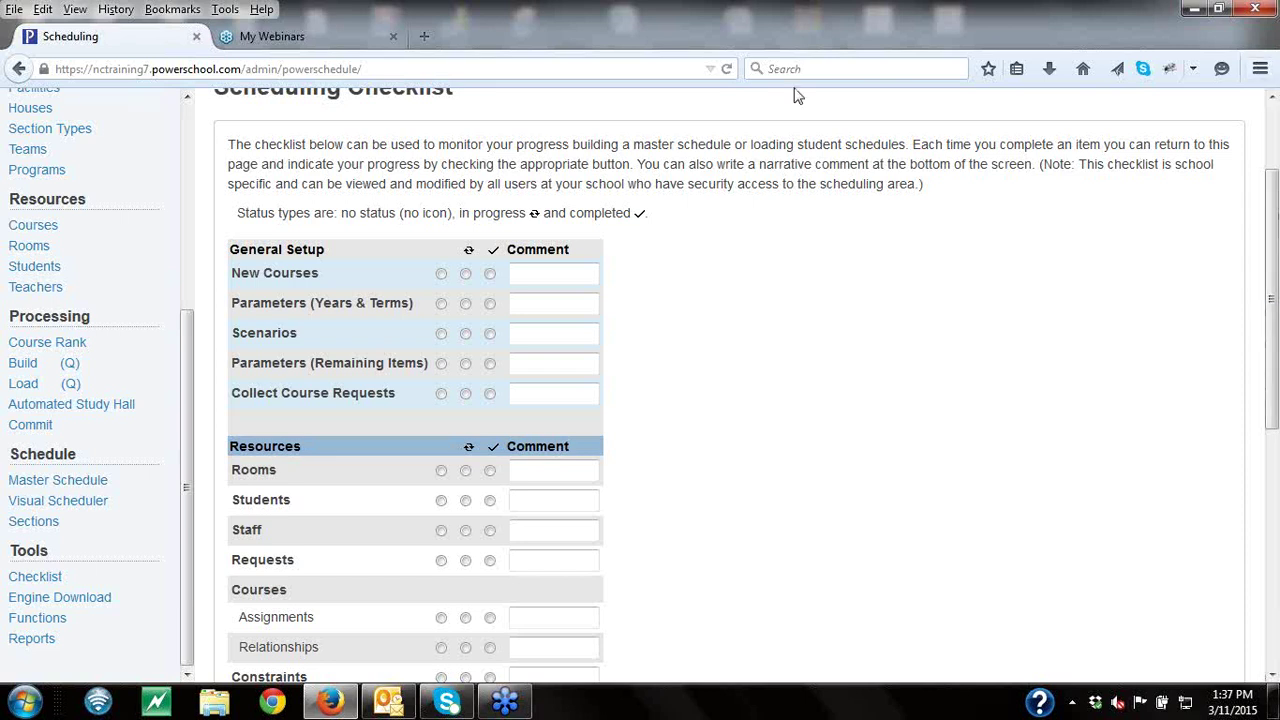
{"action": "scroll", "coordinate": [1274, 383], "scroll_direction": "up", "scroll_amount": 3}
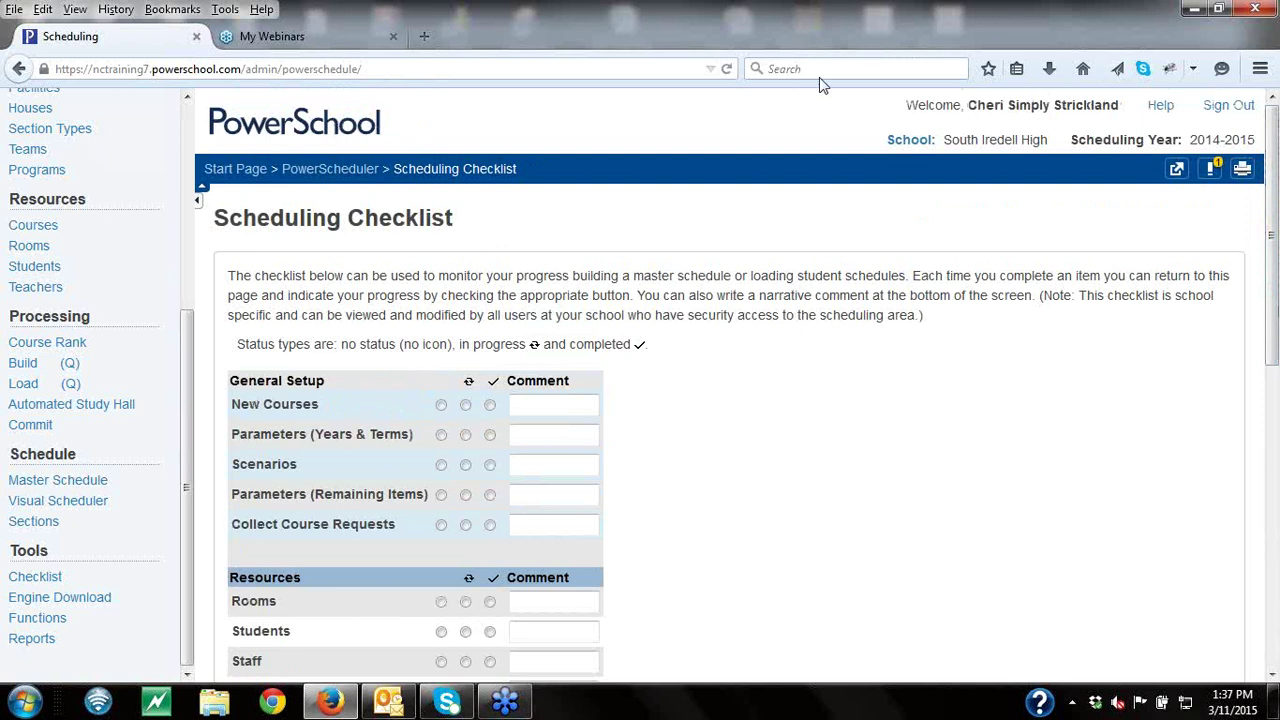
- Return to the PowerSchool Start Page and look over its application links
{"action": "left_click", "coordinate": [251, 177]}
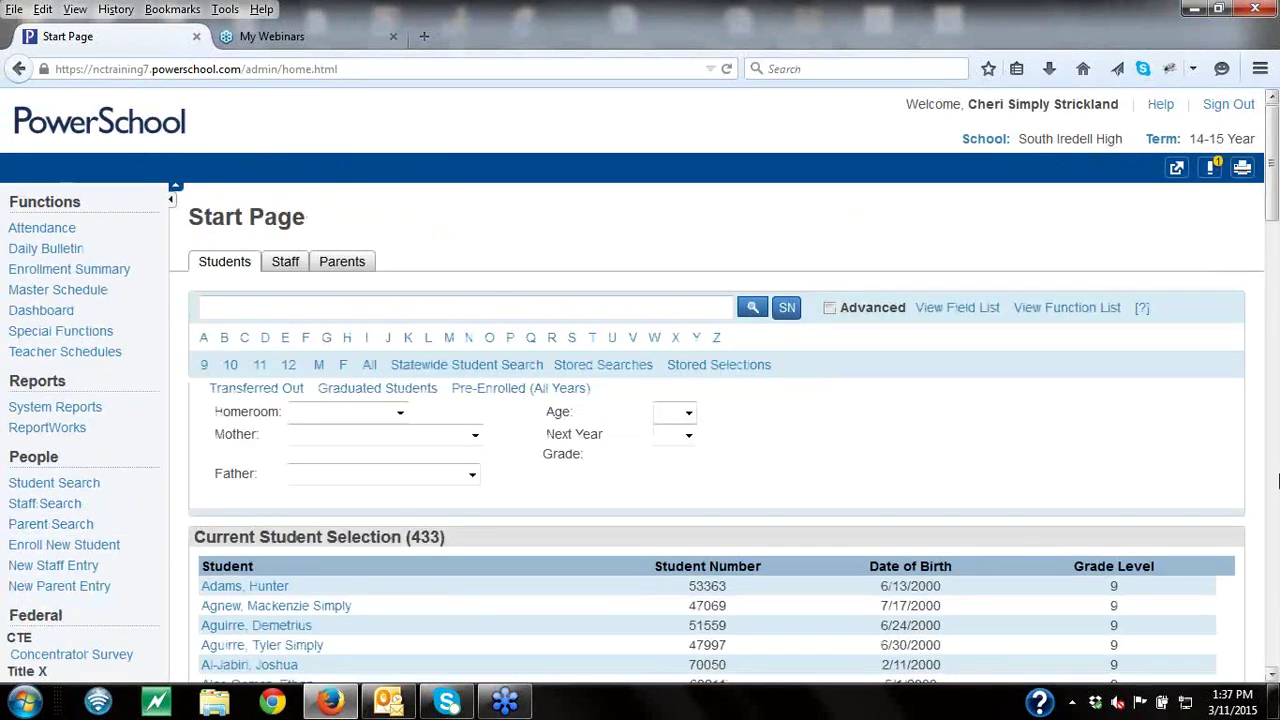
{"action": "scroll", "coordinate": [1277, 487], "scroll_direction": "down", "scroll_amount": 10}
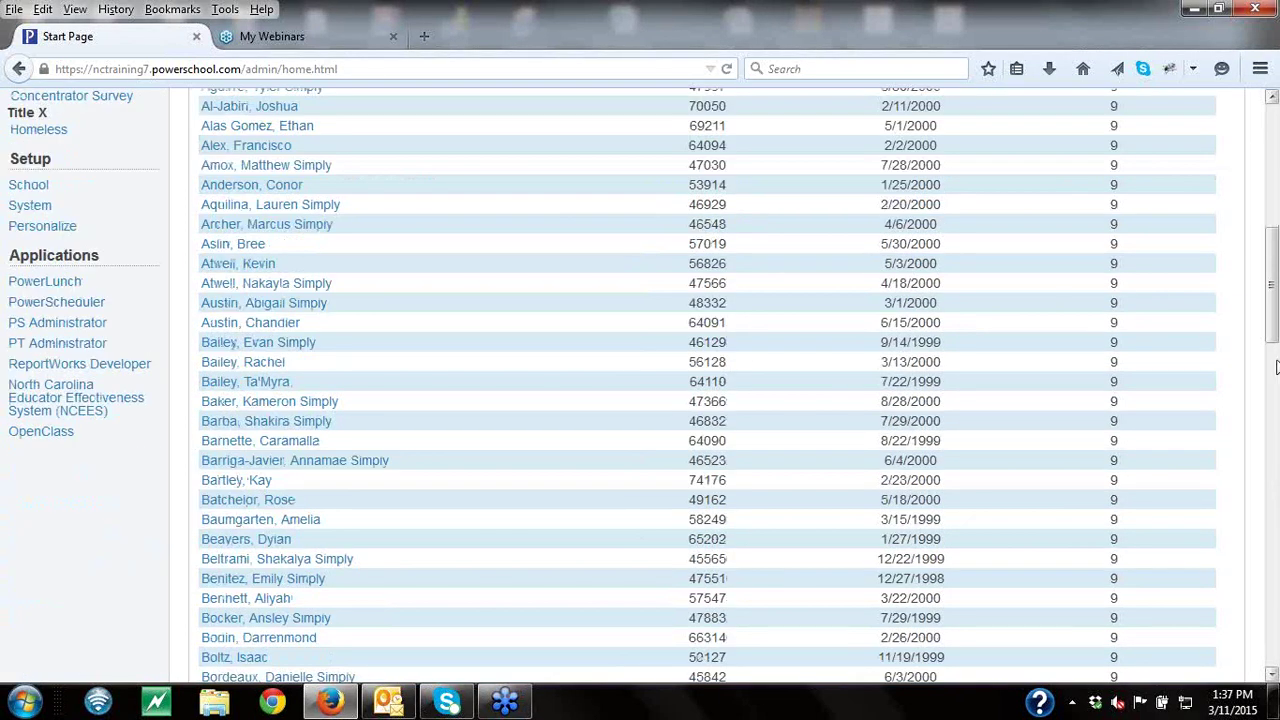
{"action": "scroll", "coordinate": [1277, 330], "scroll_direction": "up", "scroll_amount": 10}
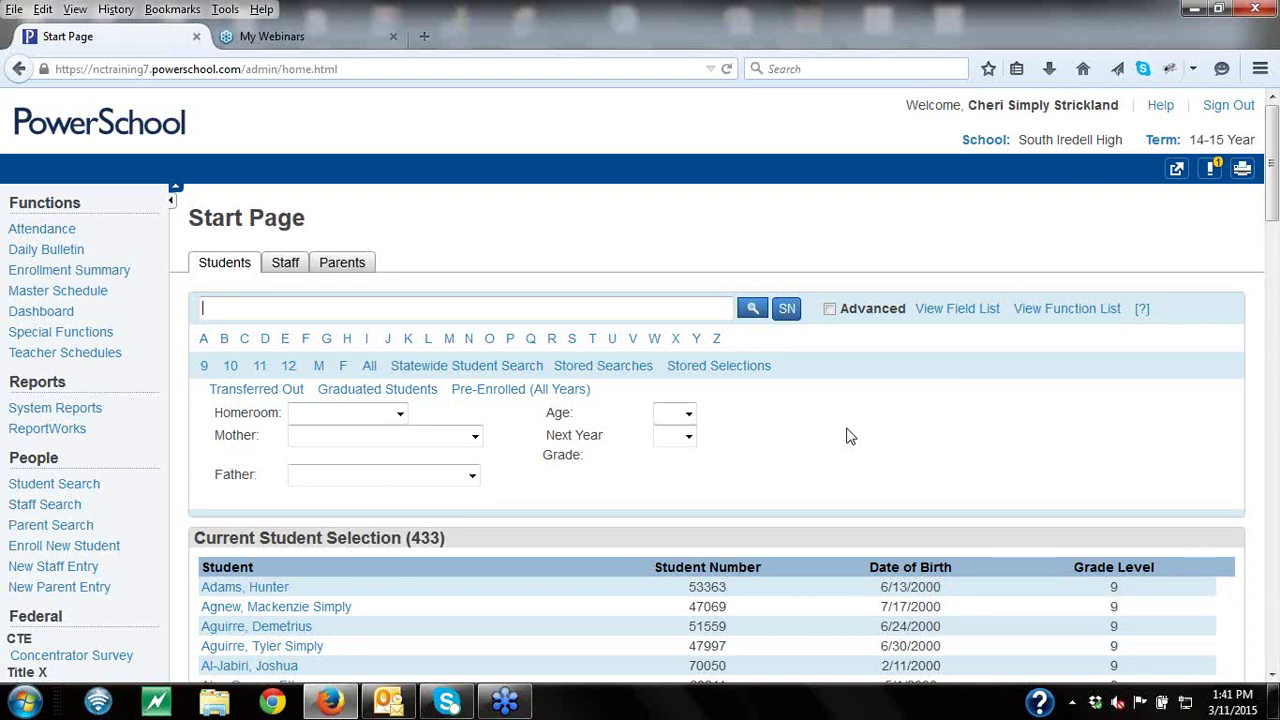
{"action": "left_click", "coordinate": [424, 36]}
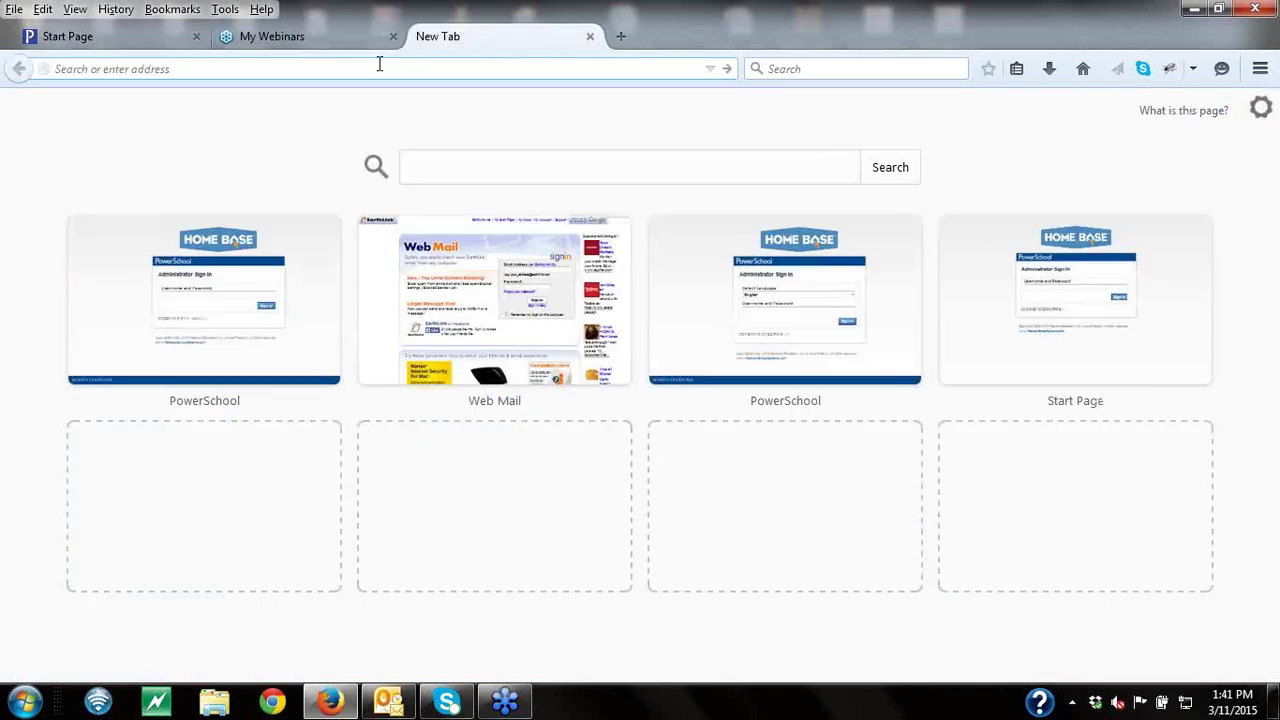
{"action": "type", "text": "www.nc-s"}
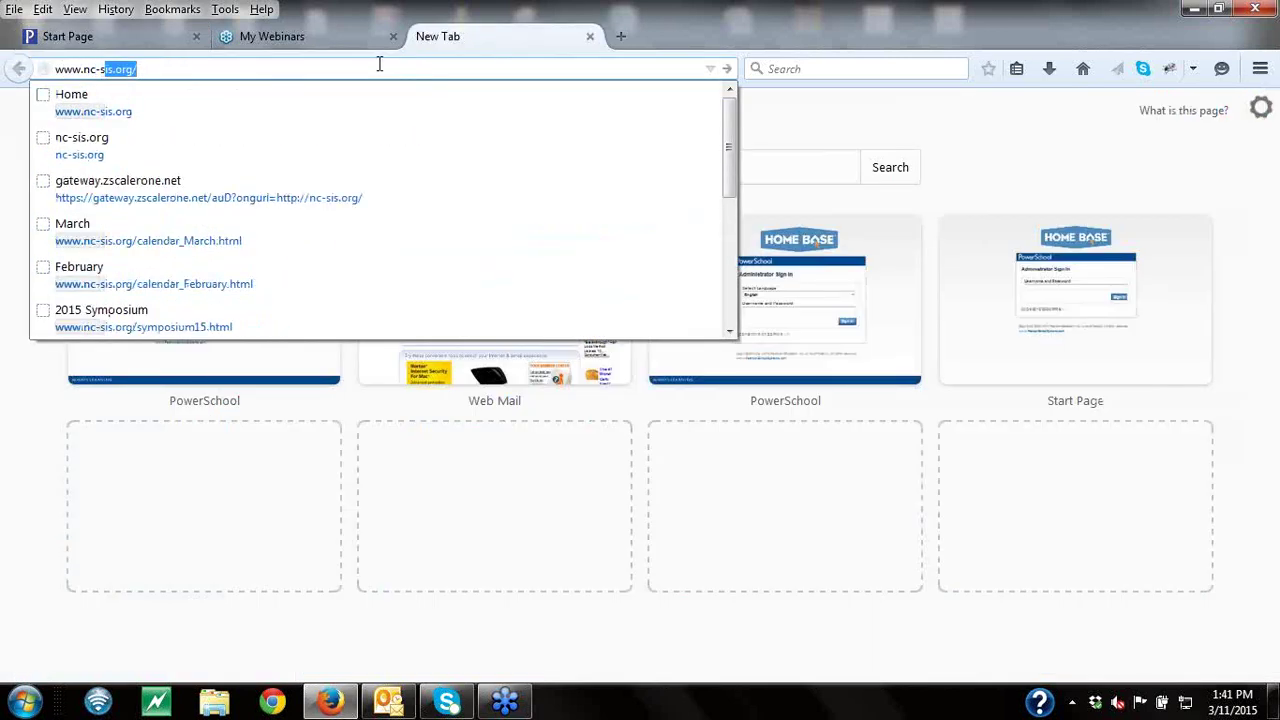
{"action": "type", "text": "is.o"}
{"action": "key", "text": "Return"}
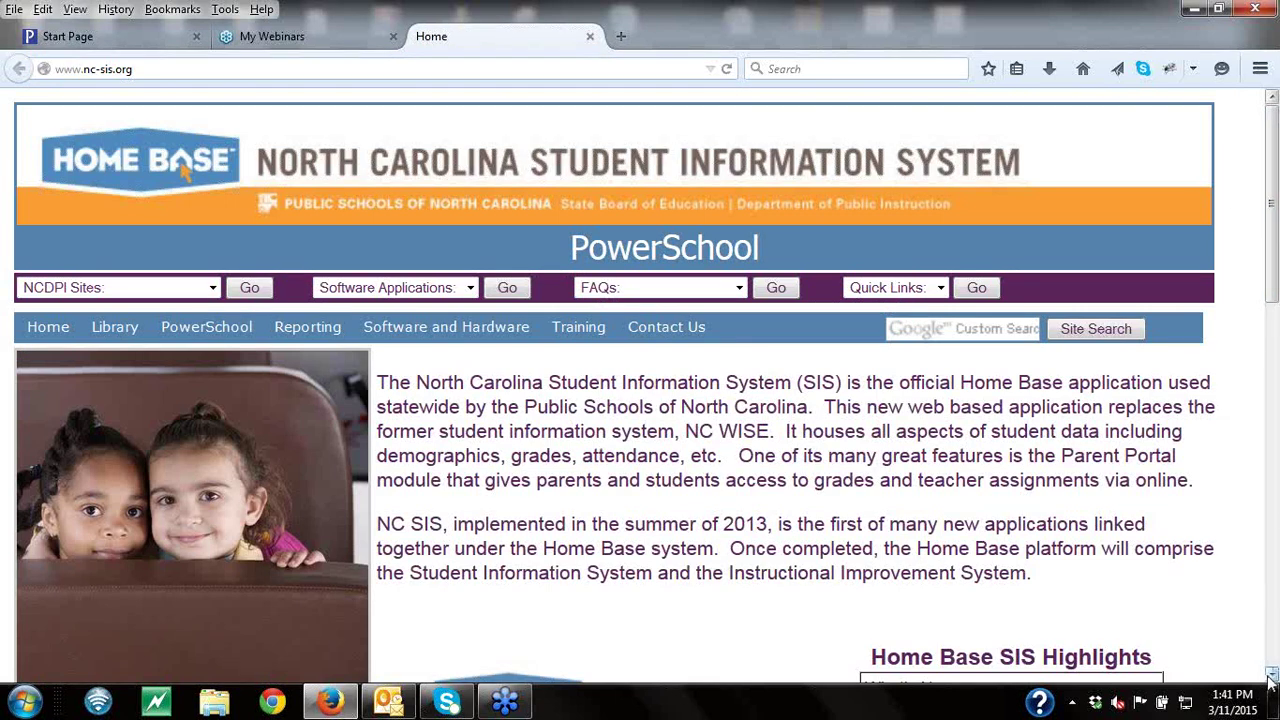
{"action": "scroll", "coordinate": [1270, 679], "scroll_direction": "down", "scroll_amount": 7}
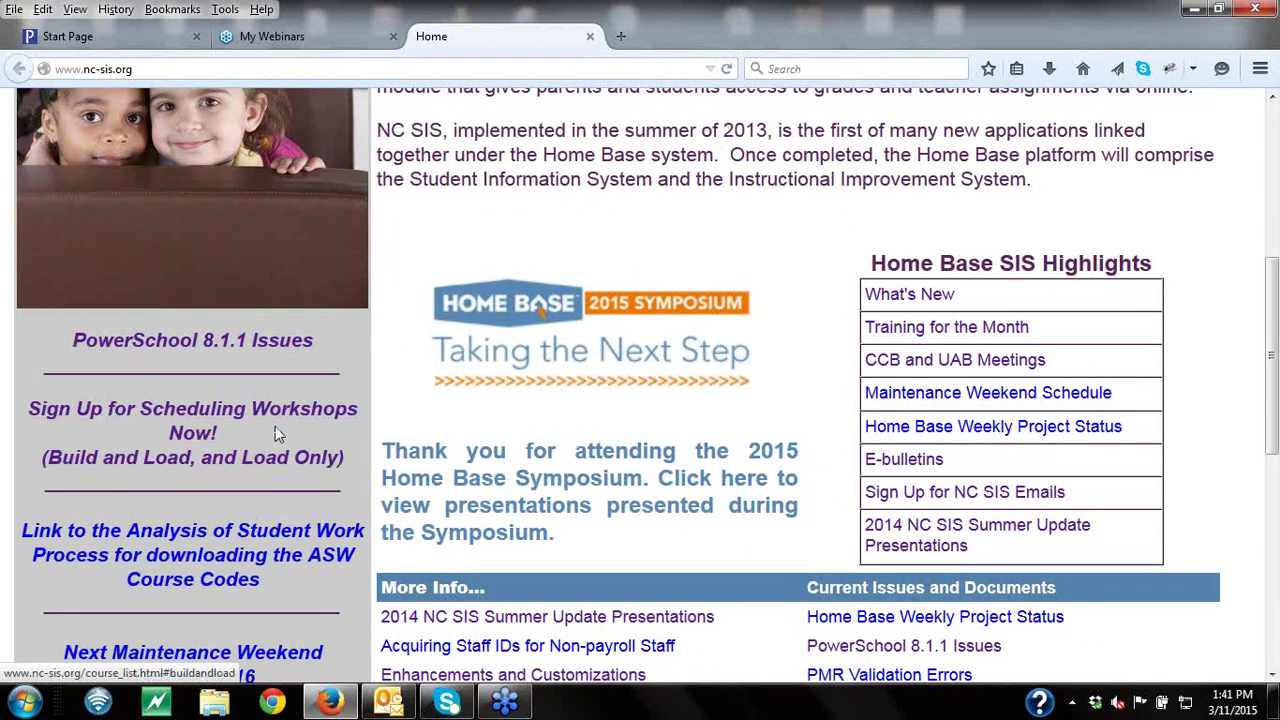
{"action": "left_click", "coordinate": [195, 457]}
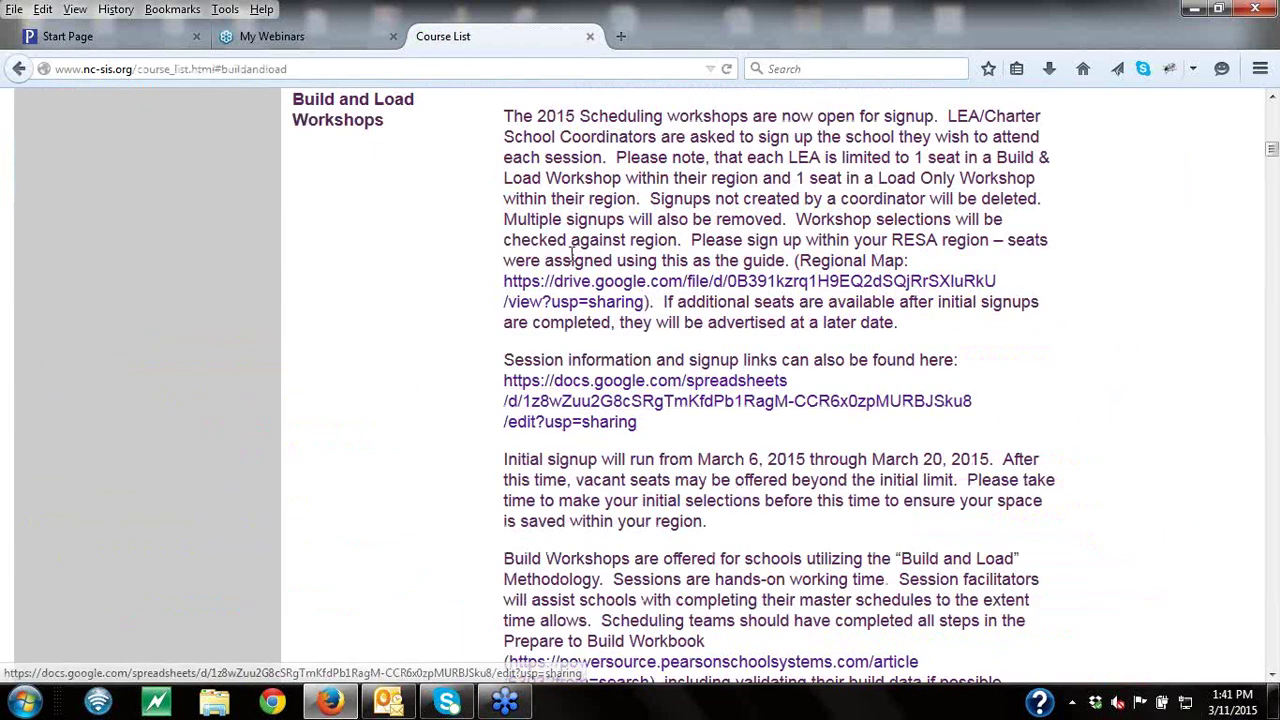
- Review the Build and Load and the Load Only workshop details, including regional dates, locations and sign-up links
{"action": "left_click", "coordinate": [1272, 678]}
{"action": "scroll", "coordinate": [889, 296], "scroll_direction": "down", "scroll_amount": 10}
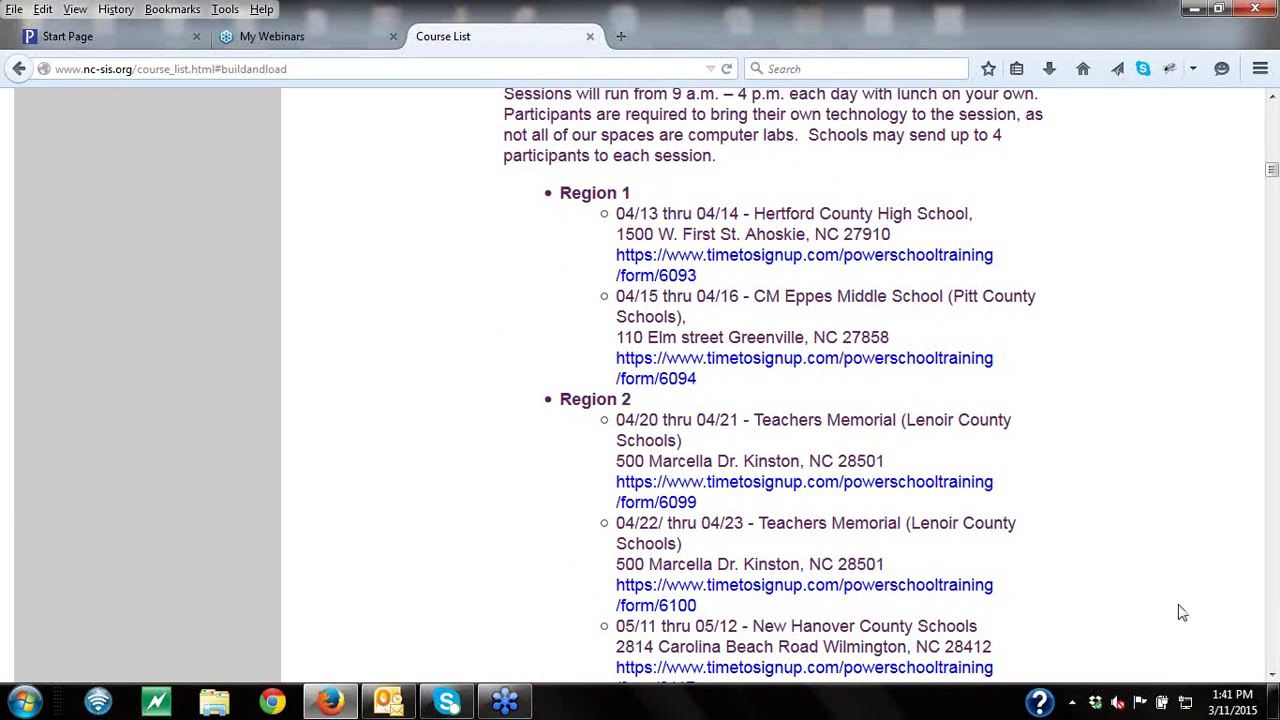
{"action": "scroll", "coordinate": [1273, 678], "scroll_direction": "down", "scroll_amount": 20}
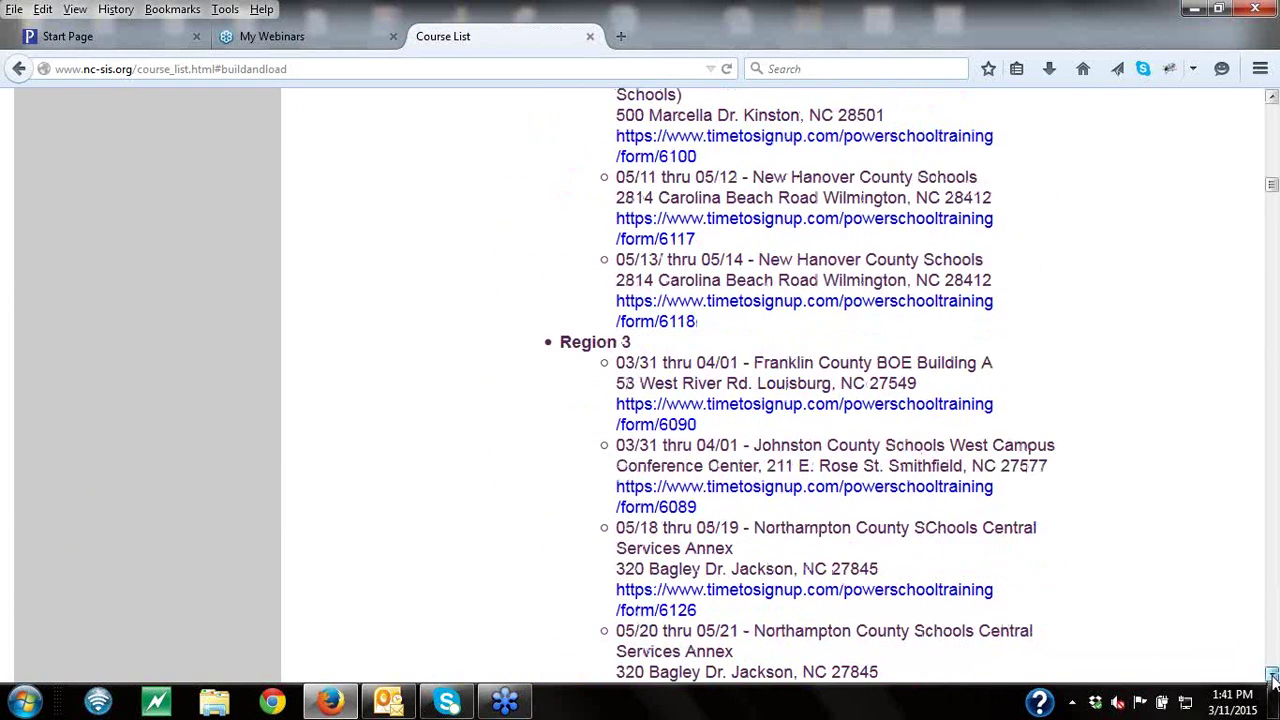
{"action": "scroll", "coordinate": [1273, 678], "scroll_direction": "down", "scroll_amount": 20}
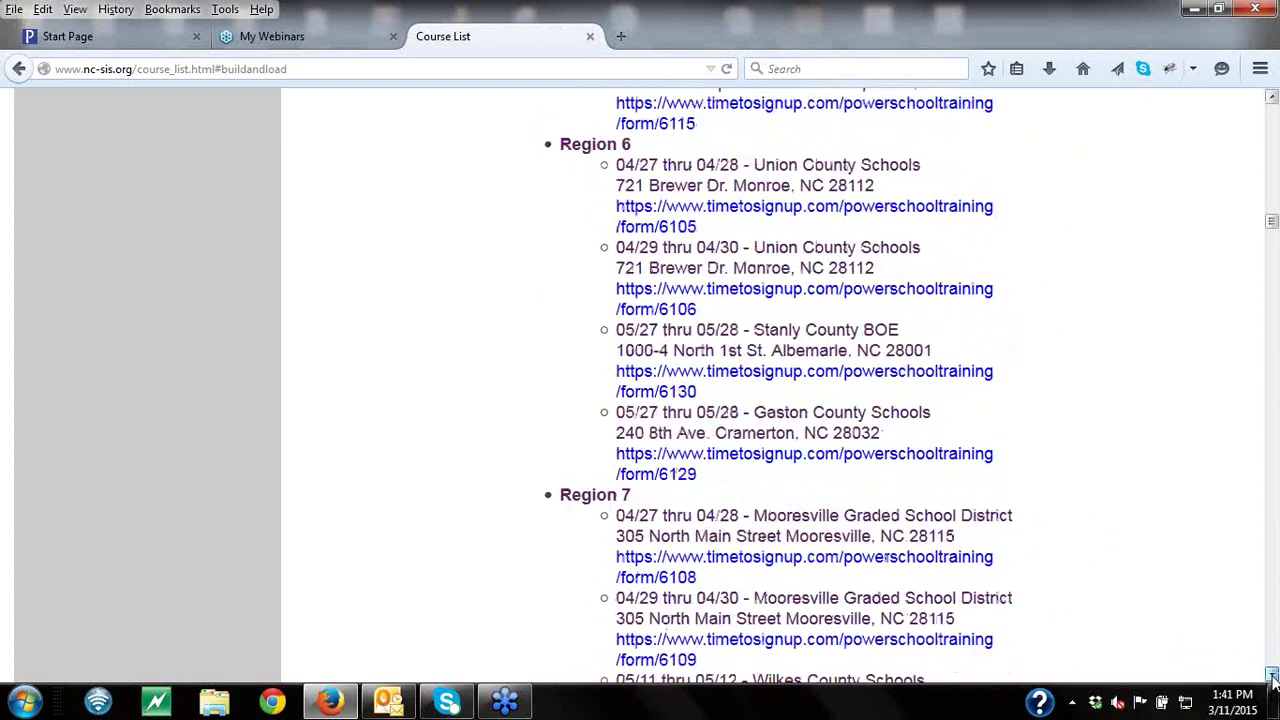
{"action": "scroll", "coordinate": [1273, 678], "scroll_direction": "down", "scroll_amount": 20}
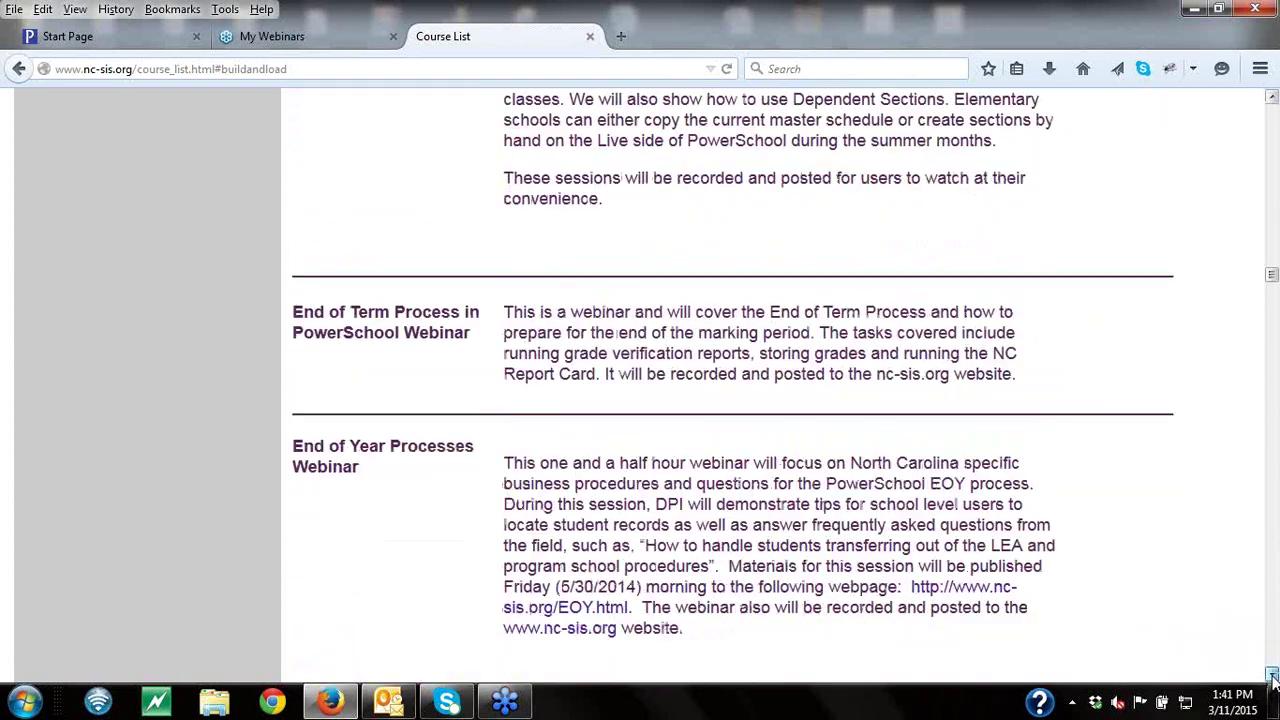
{"action": "scroll", "coordinate": [1273, 678], "scroll_direction": "down", "scroll_amount": 20}
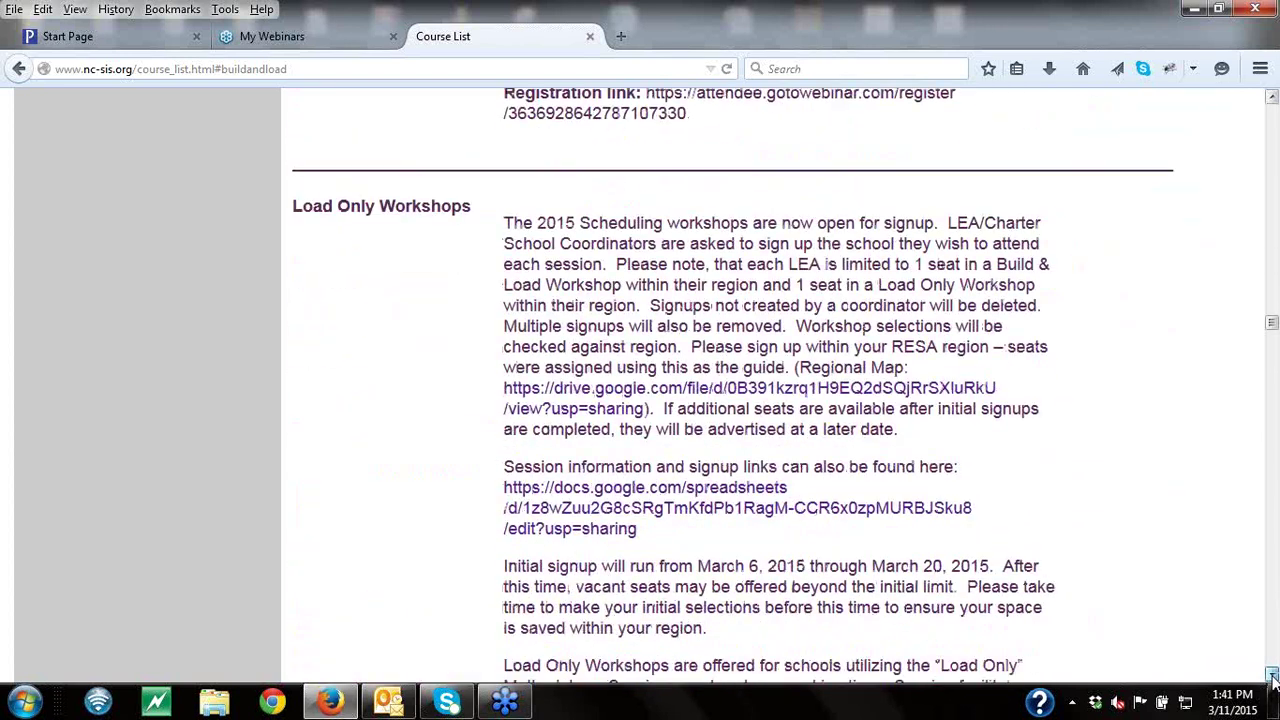
{"action": "scroll", "coordinate": [1273, 678], "scroll_direction": "down", "scroll_amount": 20}
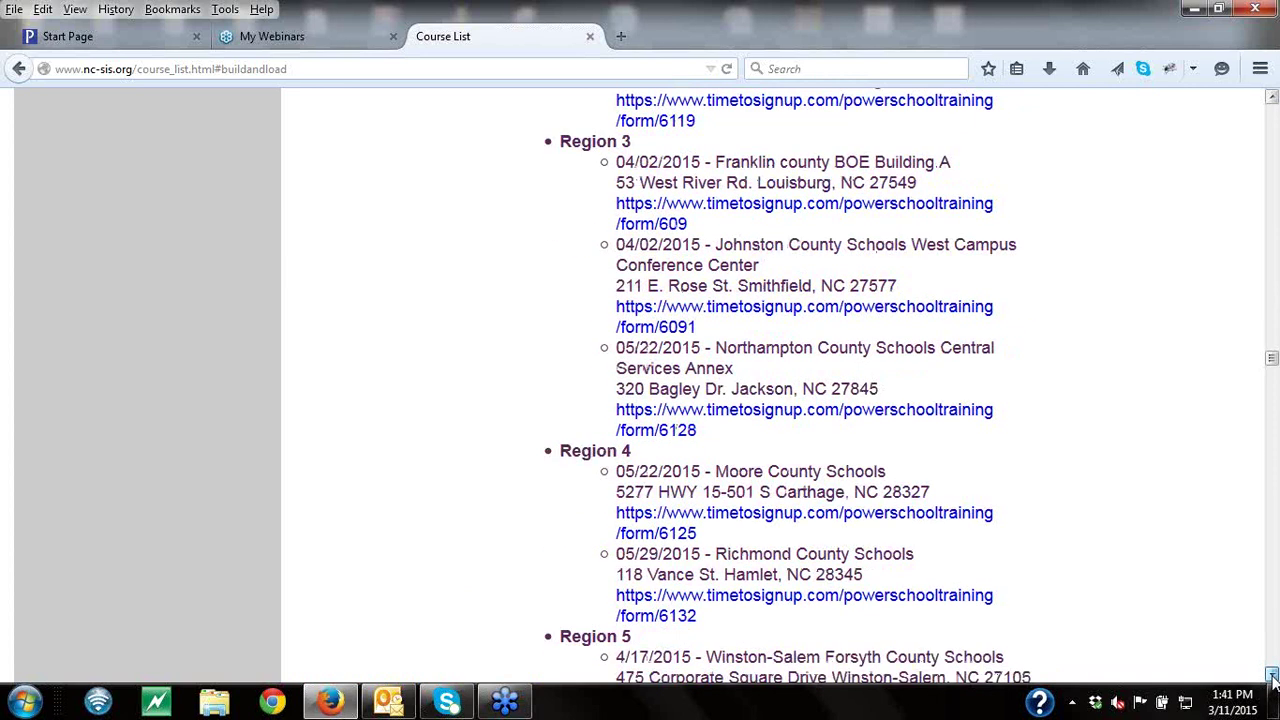
{"action": "scroll", "coordinate": [1273, 678], "scroll_direction": "down", "scroll_amount": 10}
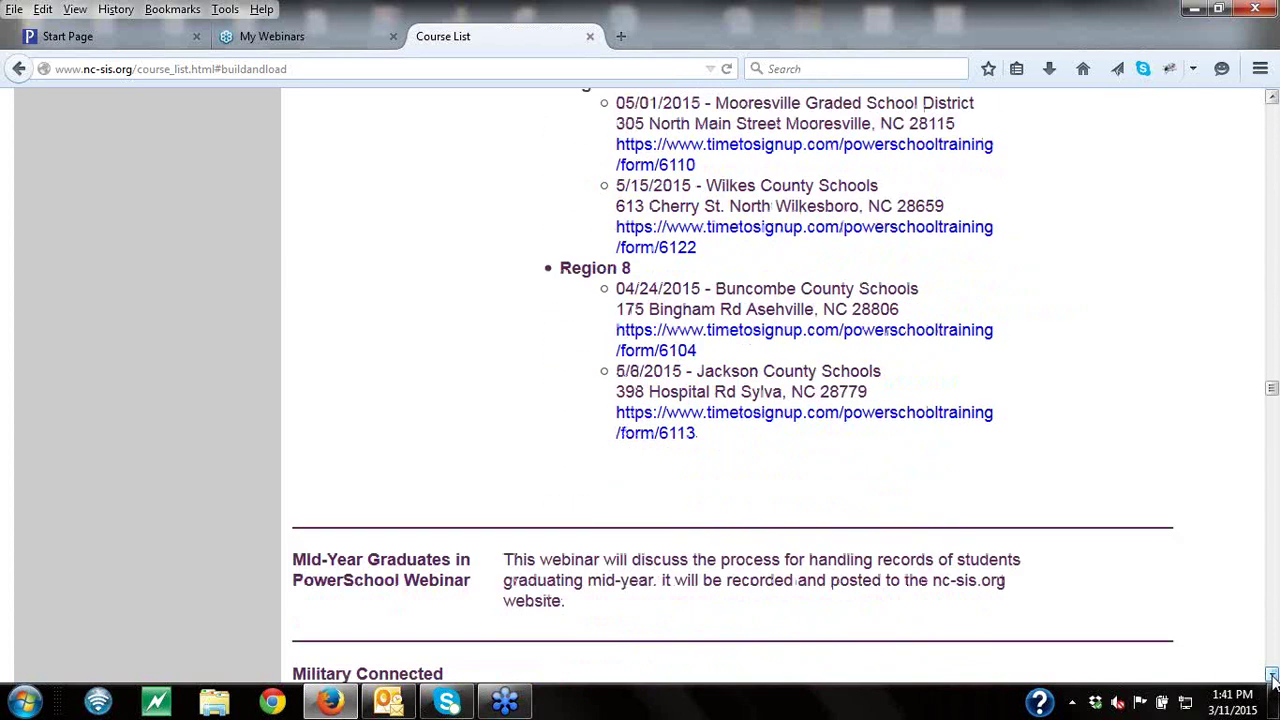
{"action": "left_click_drag", "start_coordinate": [1273, 387], "coordinate": [1273, 317]}
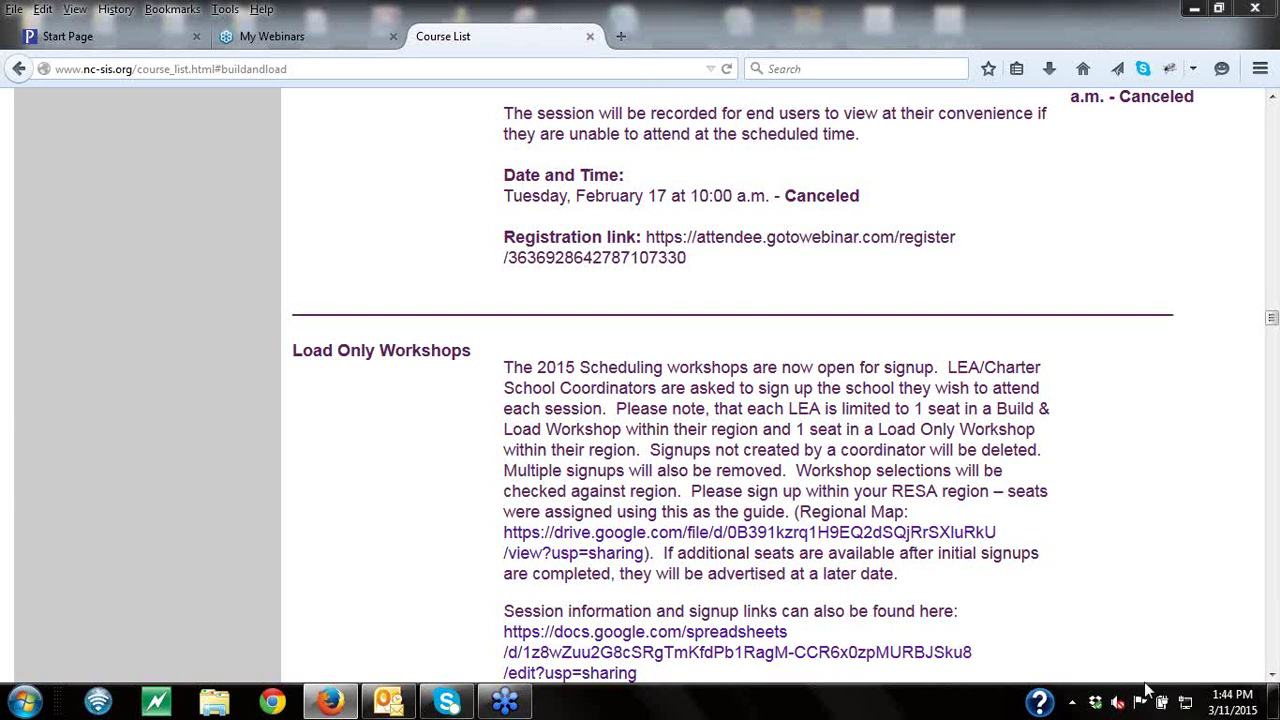
{"action": "left_click_drag", "start_coordinate": [1273, 676], "coordinate": [1273, 676]}
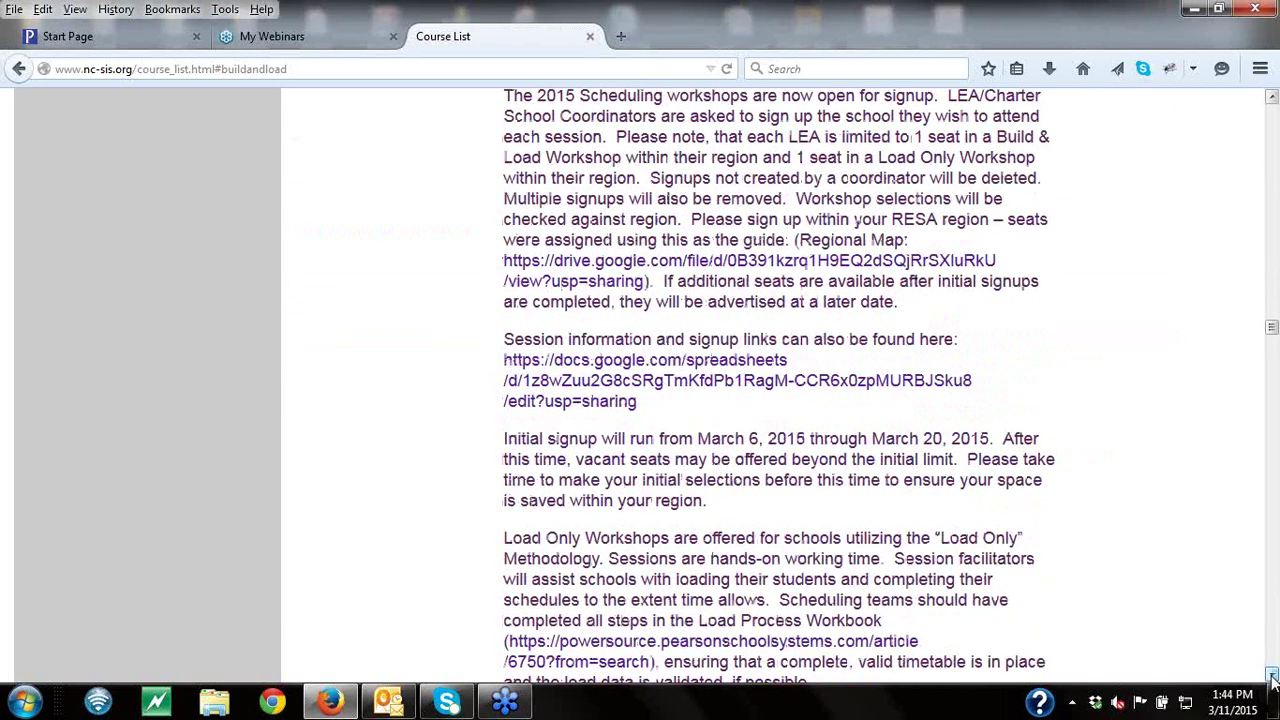
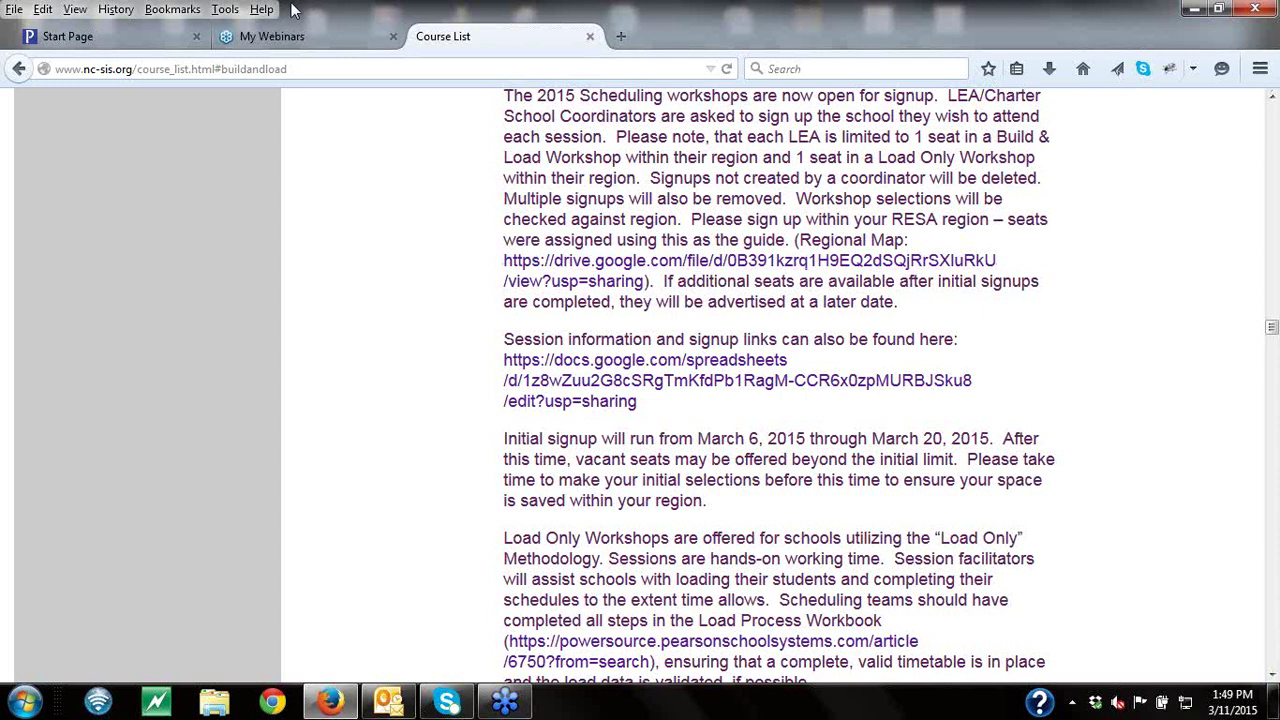
- Check the upcoming Scheduling Q&A sessions in GoToWebinar and switch back to the PowerSchool Start Page
{"action": "left_click", "coordinate": [288, 38]}
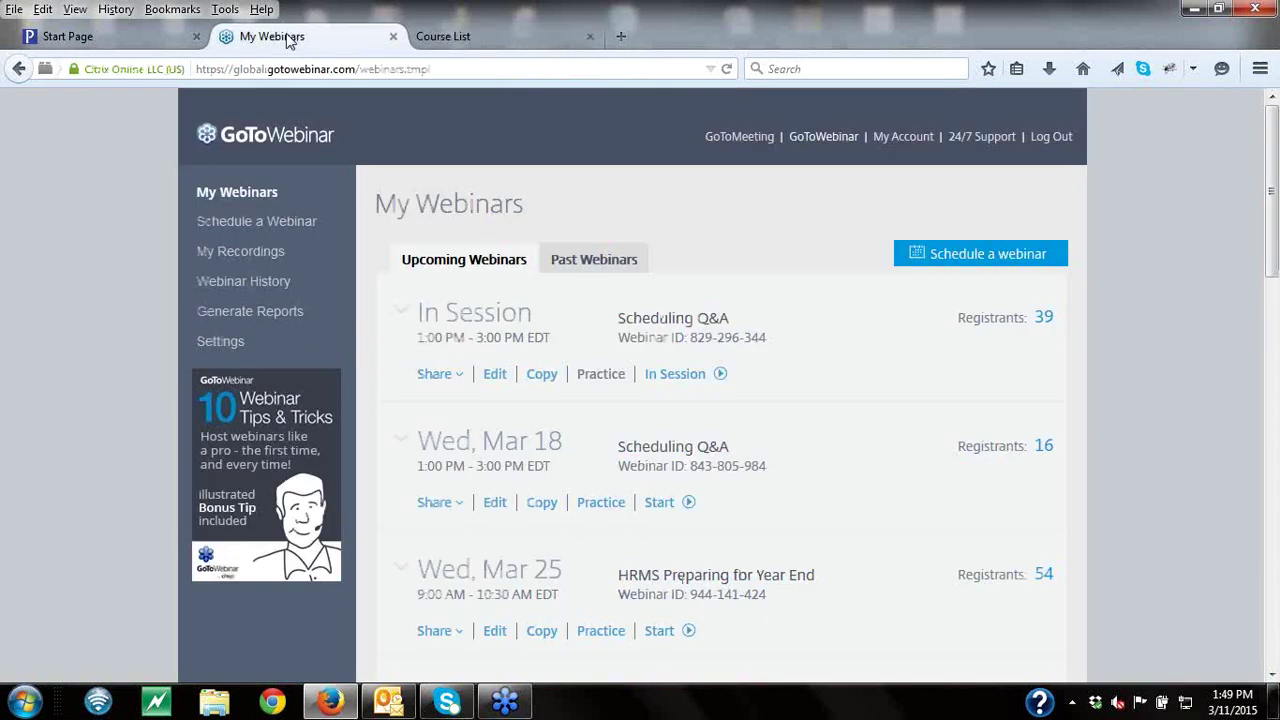
{"action": "left_click", "coordinate": [133, 39]}
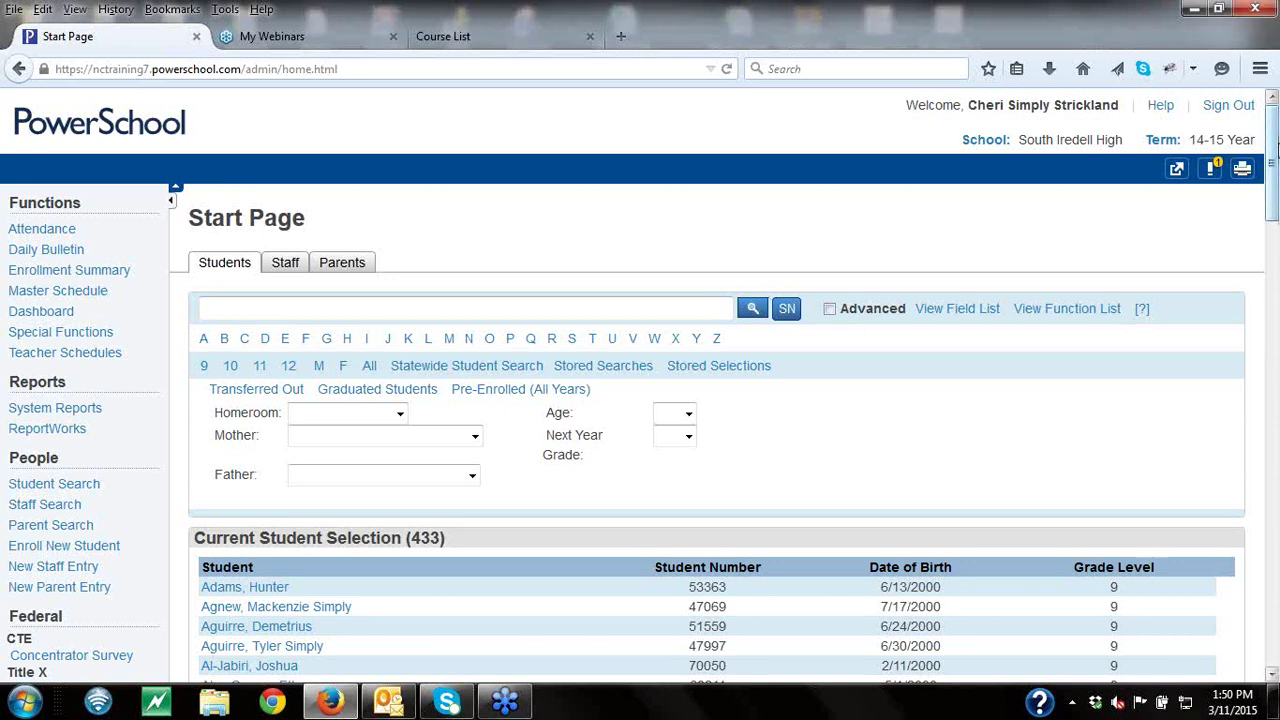
- Open the scheduling preferences of the Activty Period/Homeroom course (99329X0HR) from the PowerScheduler course list
{"action": "left_click_drag", "start_coordinate": [1277, 147], "coordinate": [1277, 170]}
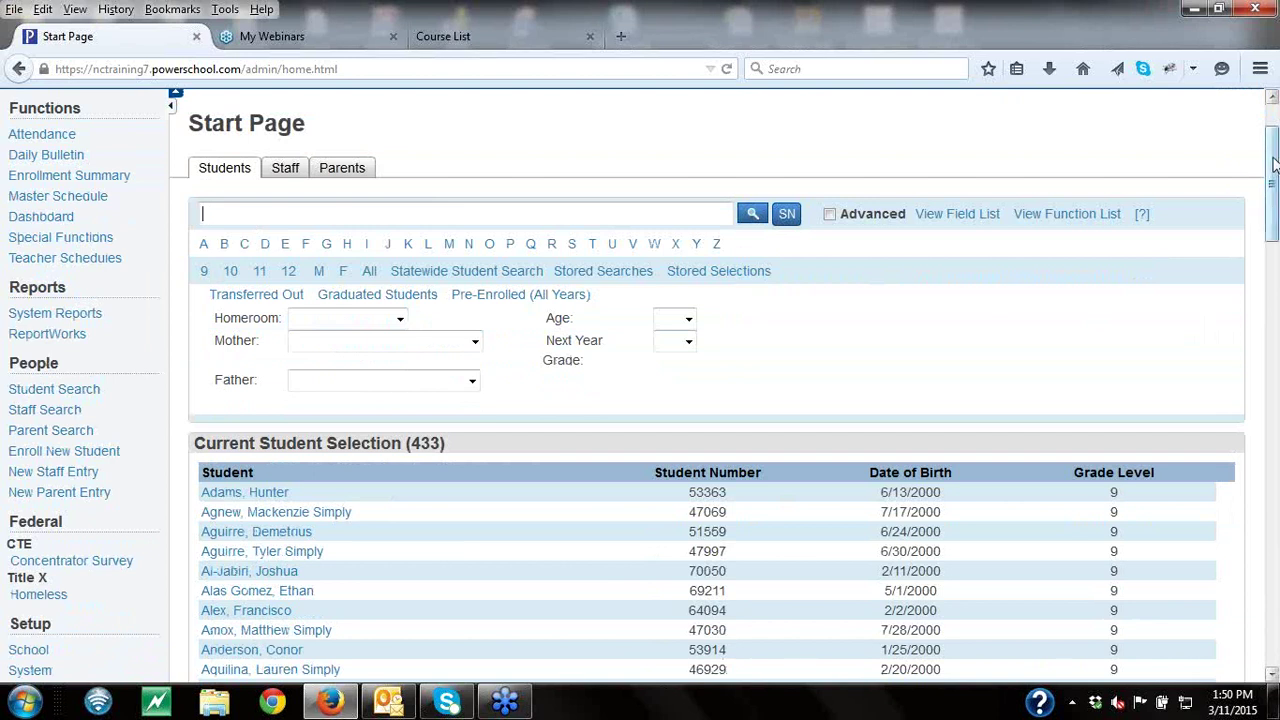
{"action": "scroll", "coordinate": [496, 344], "scroll_direction": "down", "scroll_amount": 8}
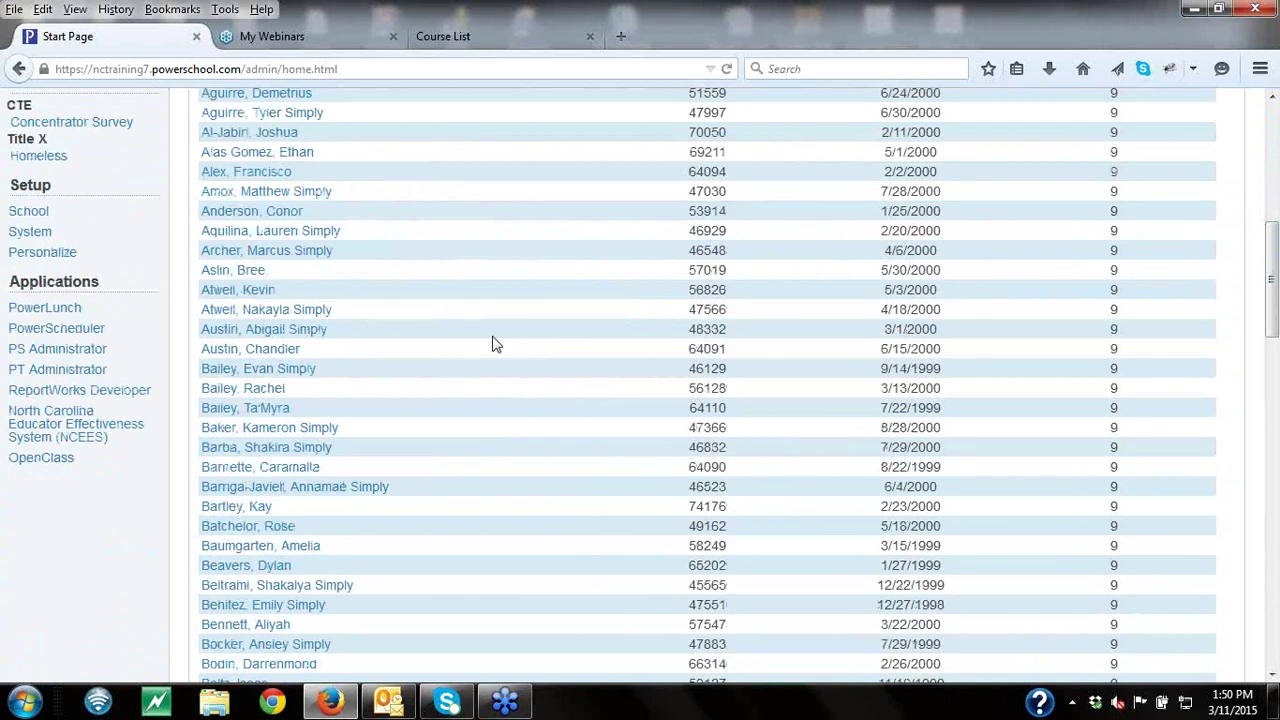
{"action": "left_click", "coordinate": [100, 329]}
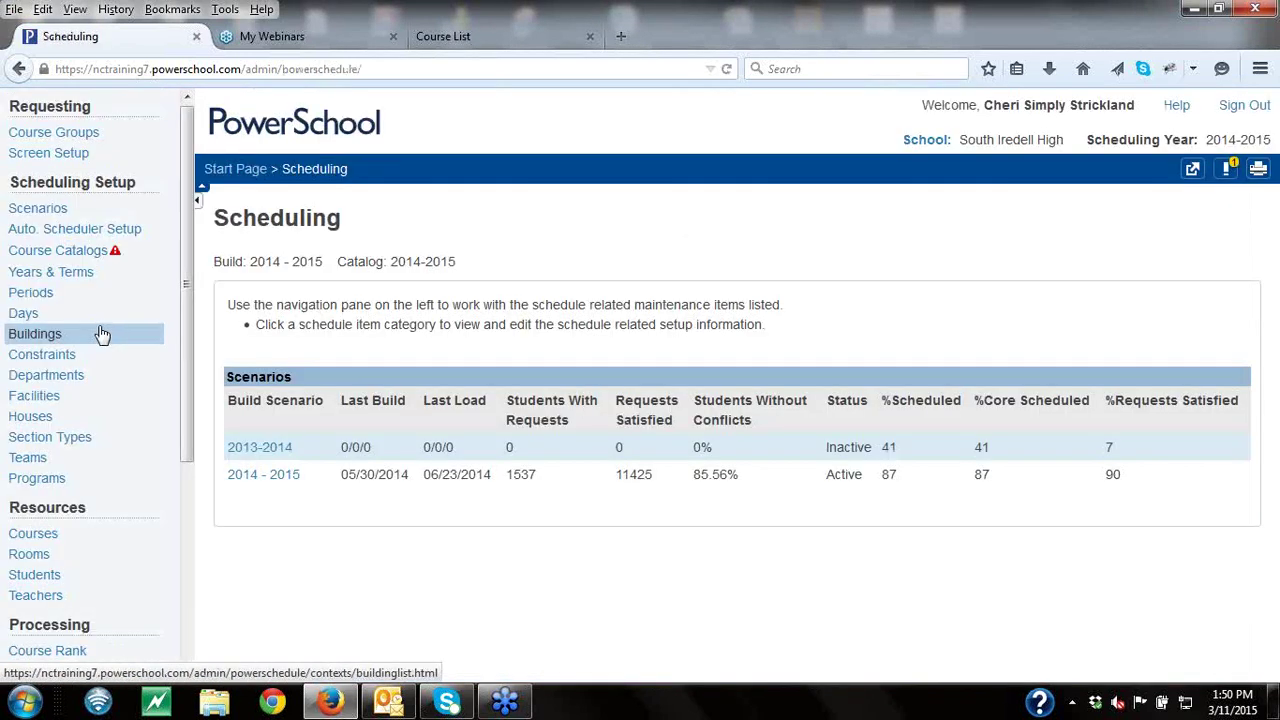
{"action": "left_click", "coordinate": [38, 535]}
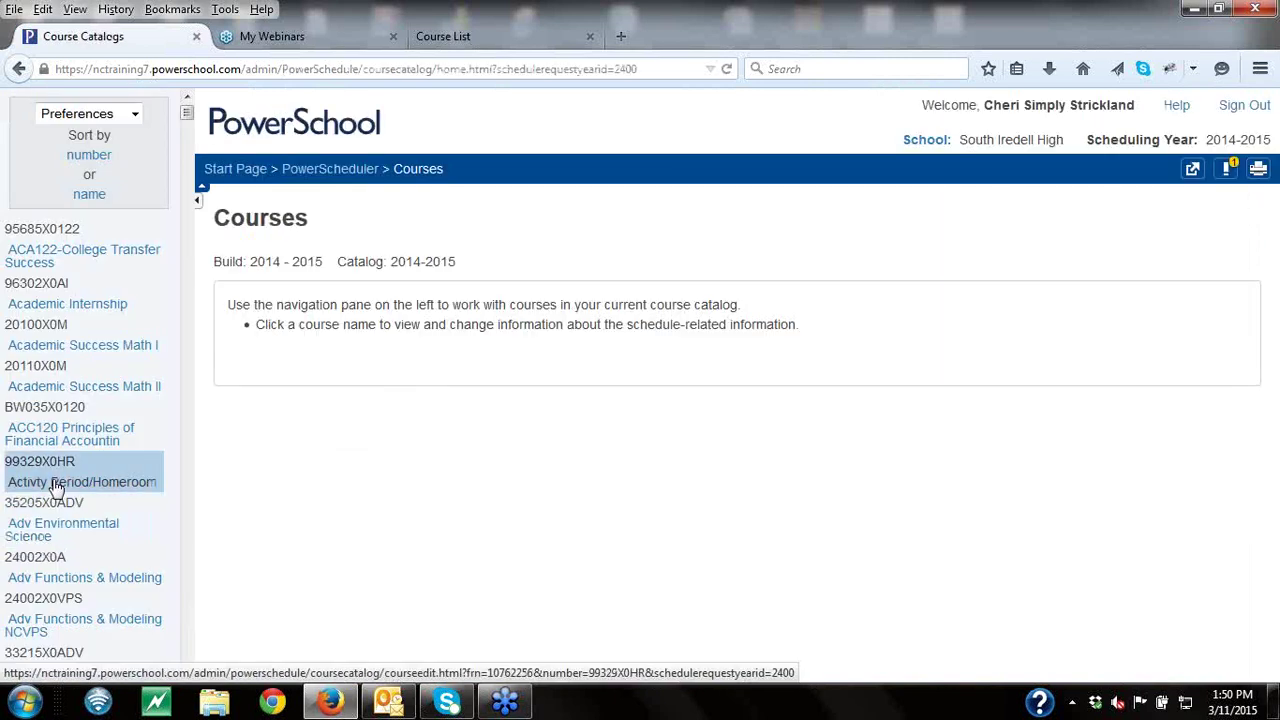
{"action": "left_click", "coordinate": [57, 481]}
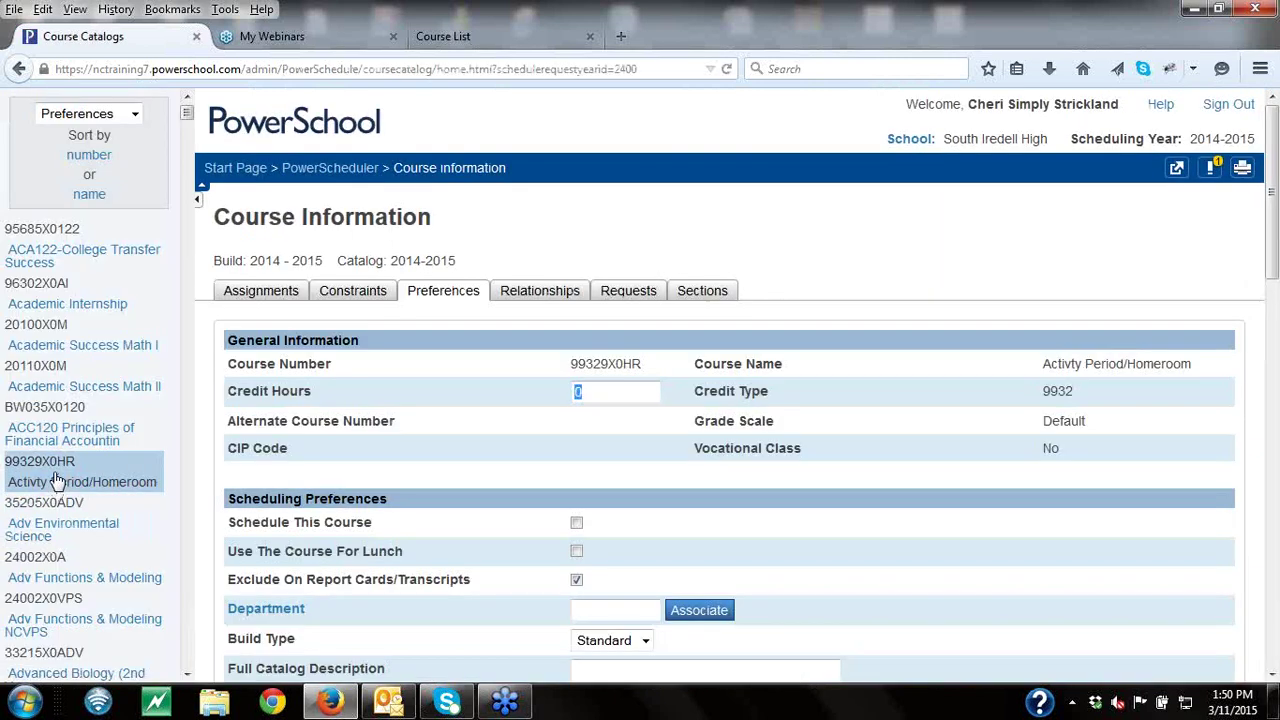
- Check the sections of Activty Period/Homeroom, Academic Success Math II and ACA122-College Transfer Success, and view the details of ACA122's section 1
{"action": "left_click", "coordinate": [702, 298]}
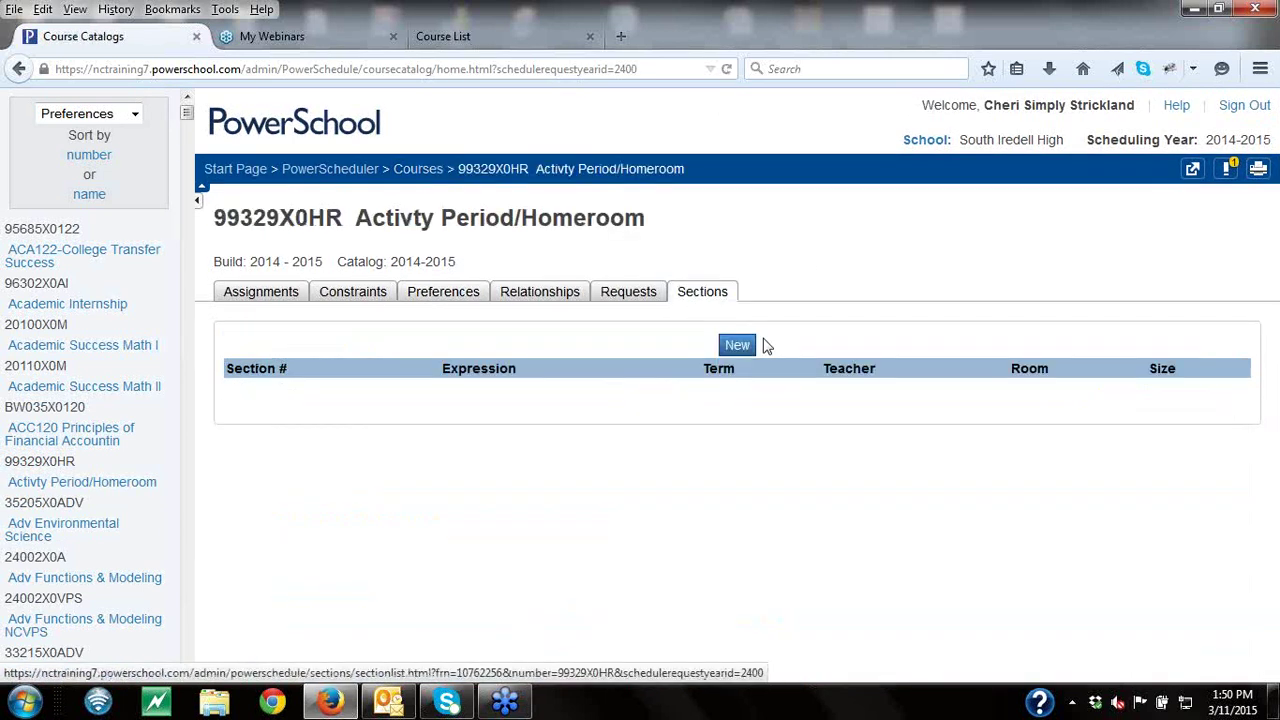
{"action": "left_click", "coordinate": [69, 386]}
{"action": "left_click", "coordinate": [710, 296]}
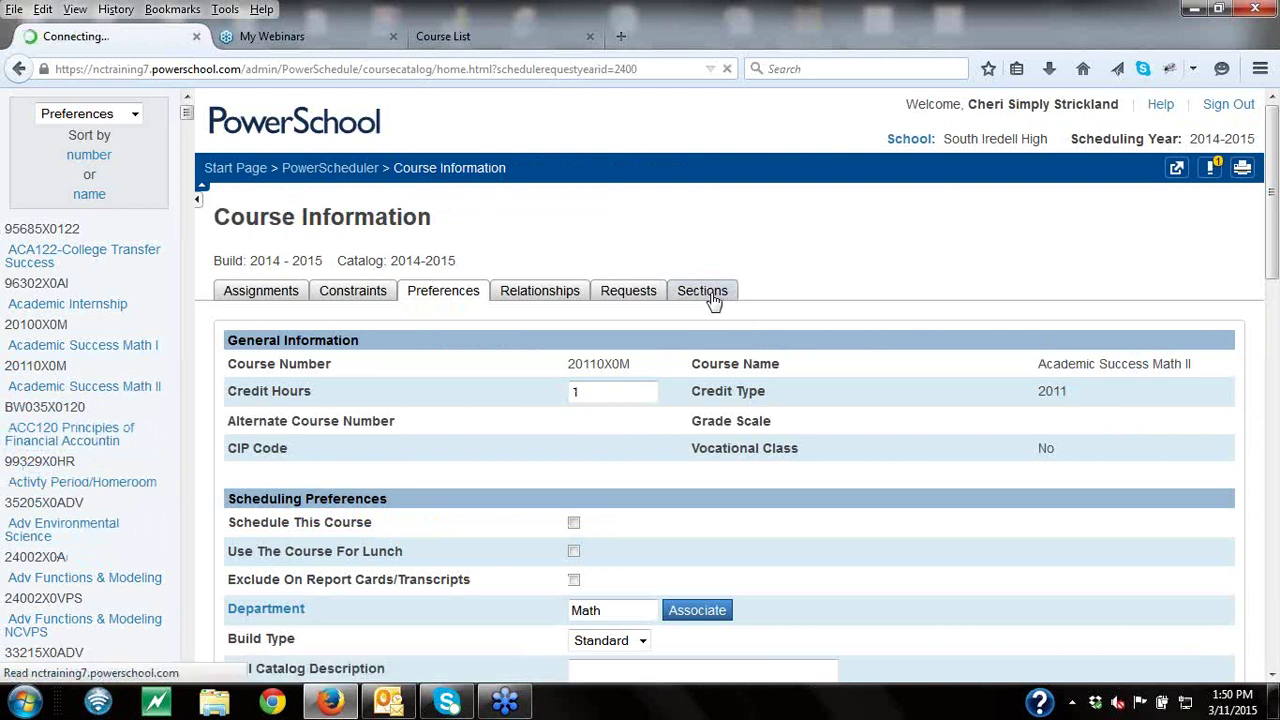
{"action": "left_click", "coordinate": [83, 249]}
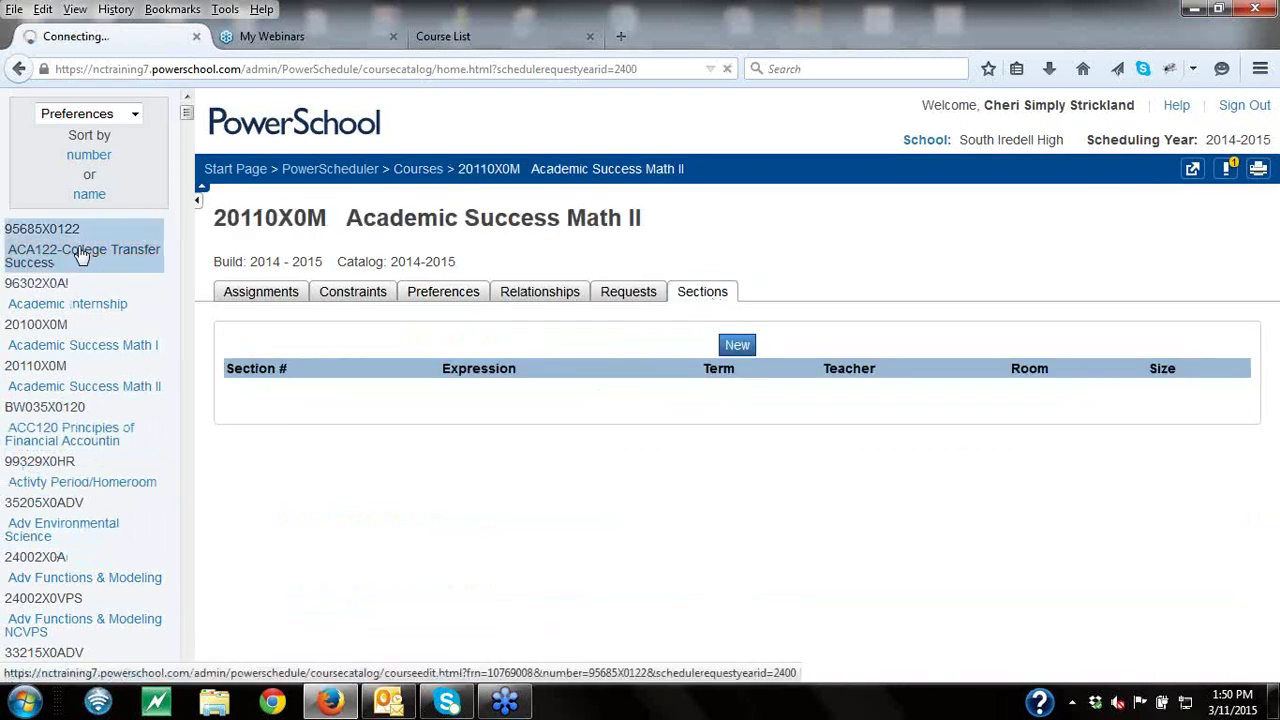
{"action": "left_click", "coordinate": [705, 298]}
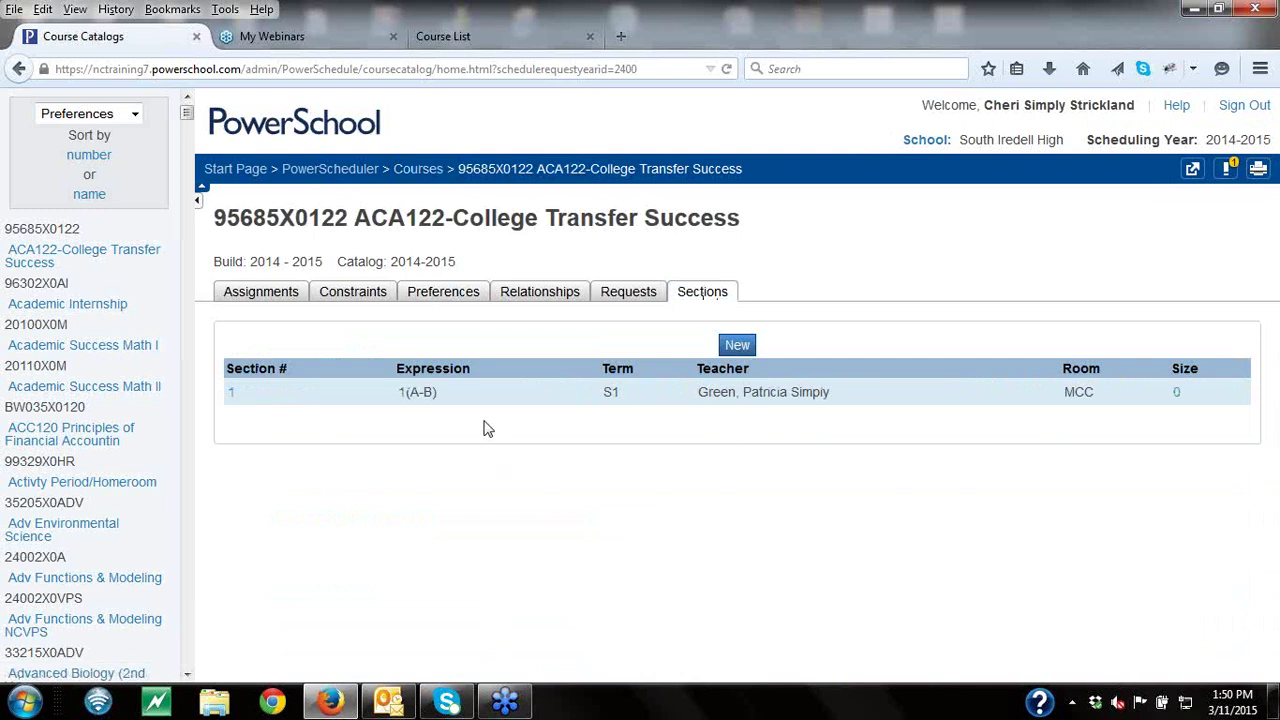
{"action": "left_click", "coordinate": [232, 396]}
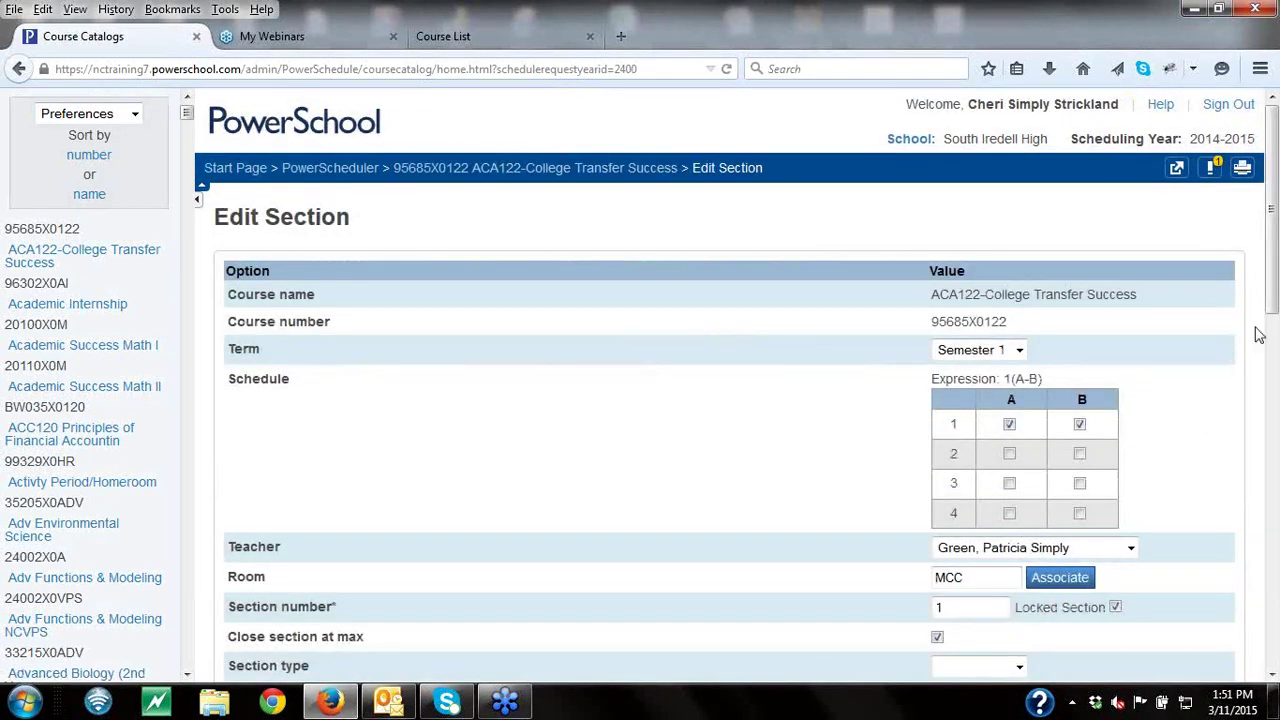
{"action": "left_click_drag", "start_coordinate": [1272, 303], "coordinate": [1273, 262]}
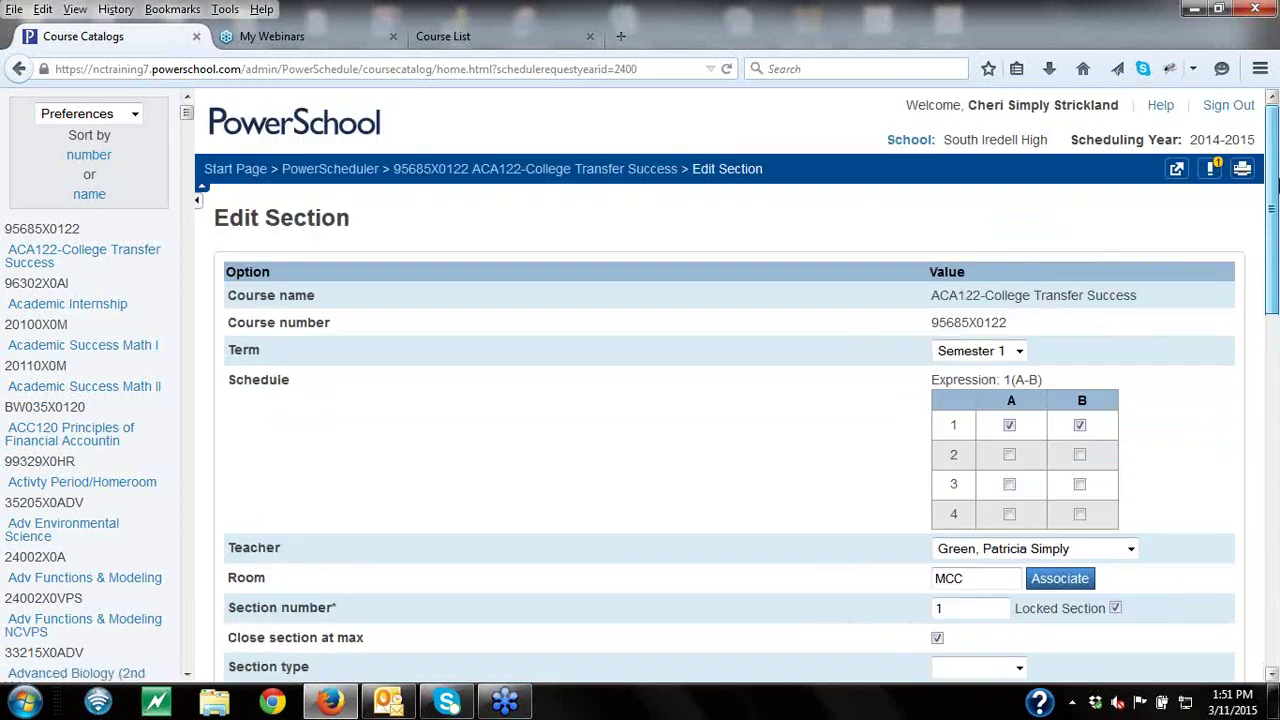
- Open a social studies teacher's PowerScheduler schedule and view the first-semester Freshman Academy Leadership/Careers section with expression 2(A-B)
{"action": "left_click", "coordinate": [320, 170]}
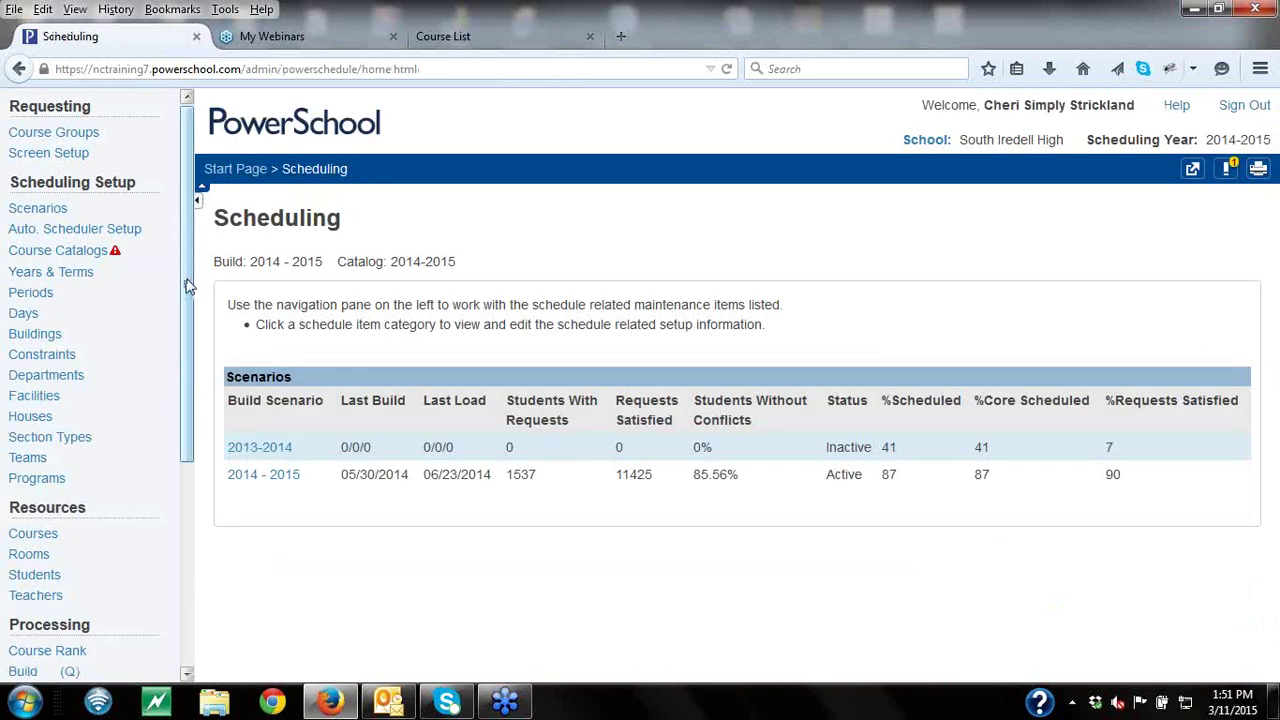
{"action": "left_click_drag", "start_coordinate": [190, 287], "coordinate": [185, 400]}
{"action": "left_click", "coordinate": [32, 402]}
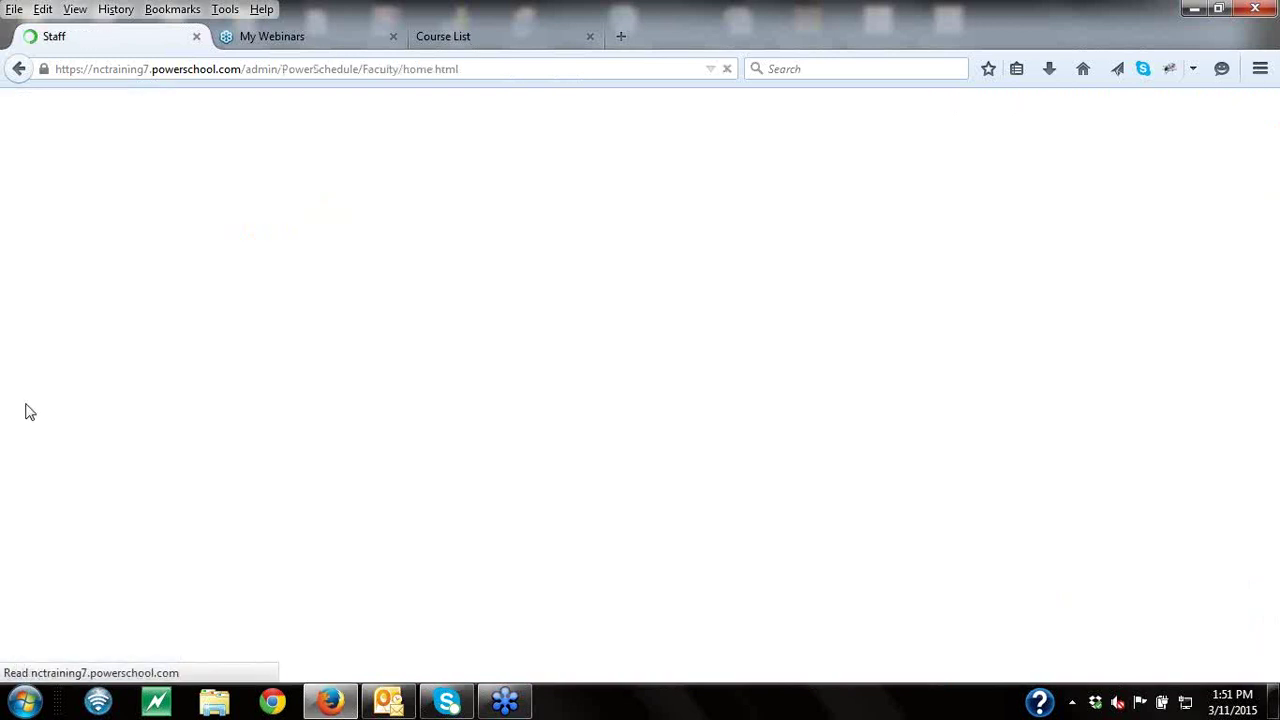
{"action": "left_click", "coordinate": [62, 287]}
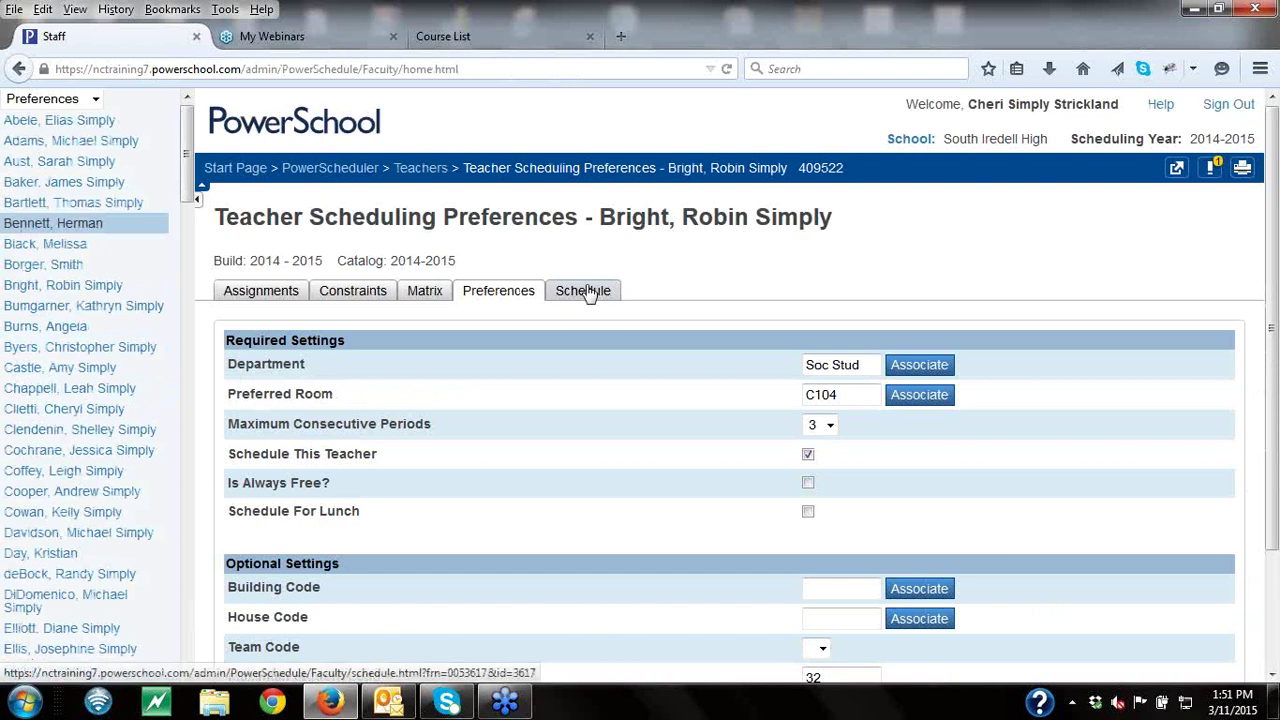
{"action": "left_click", "coordinate": [586, 291]}
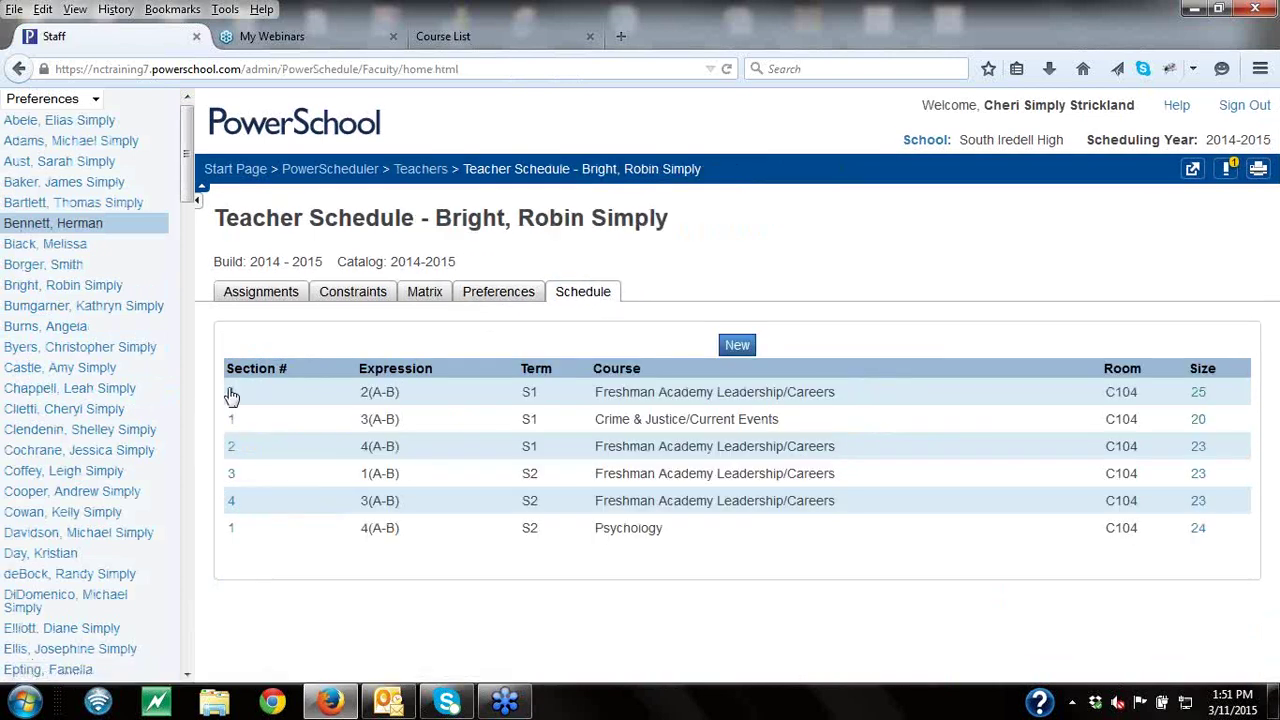
{"action": "left_click", "coordinate": [231, 394]}
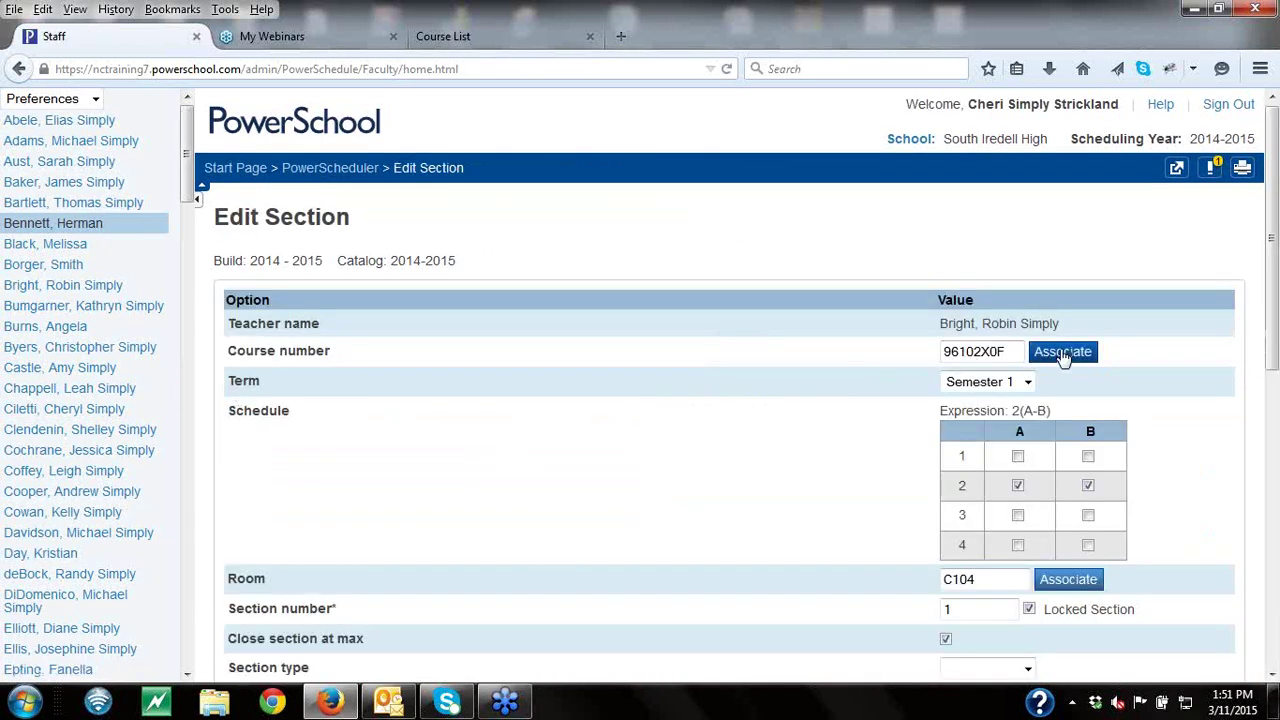
- View the list of courses available for the section's course number and dismiss it without making a selection
{"action": "left_click", "coordinate": [1062, 352]}
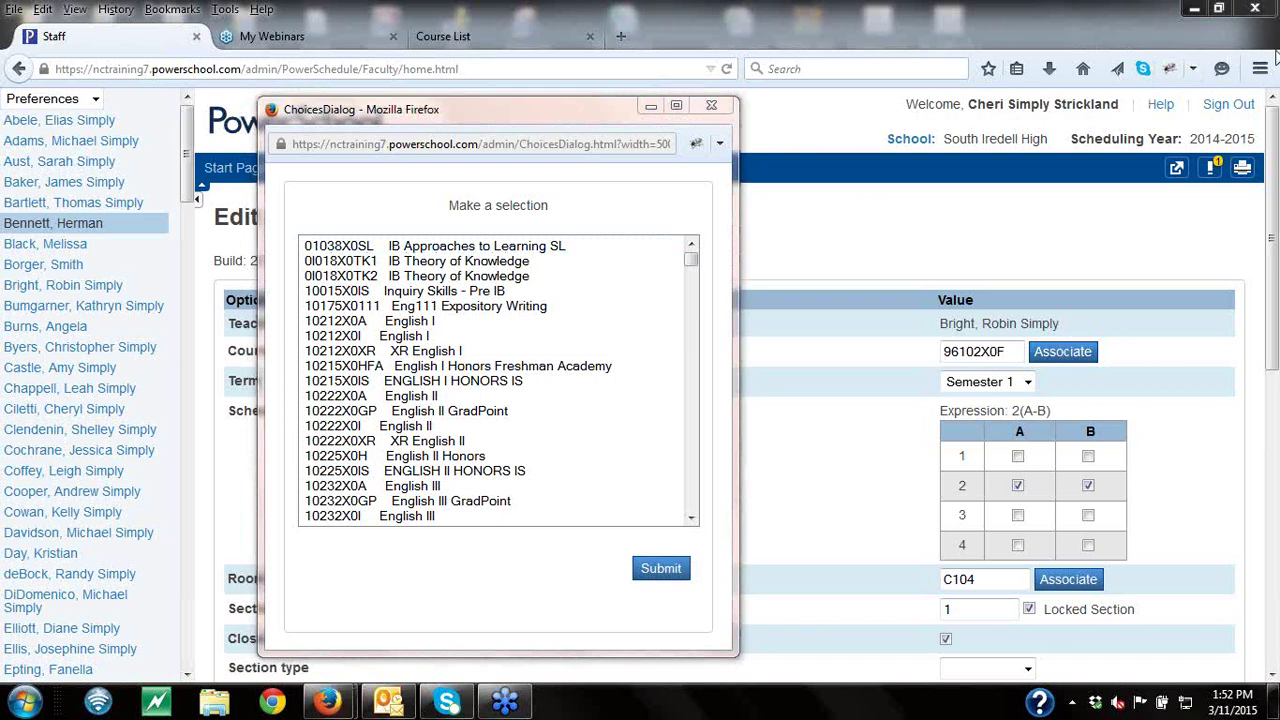
{"action": "left_click", "coordinate": [716, 107]}
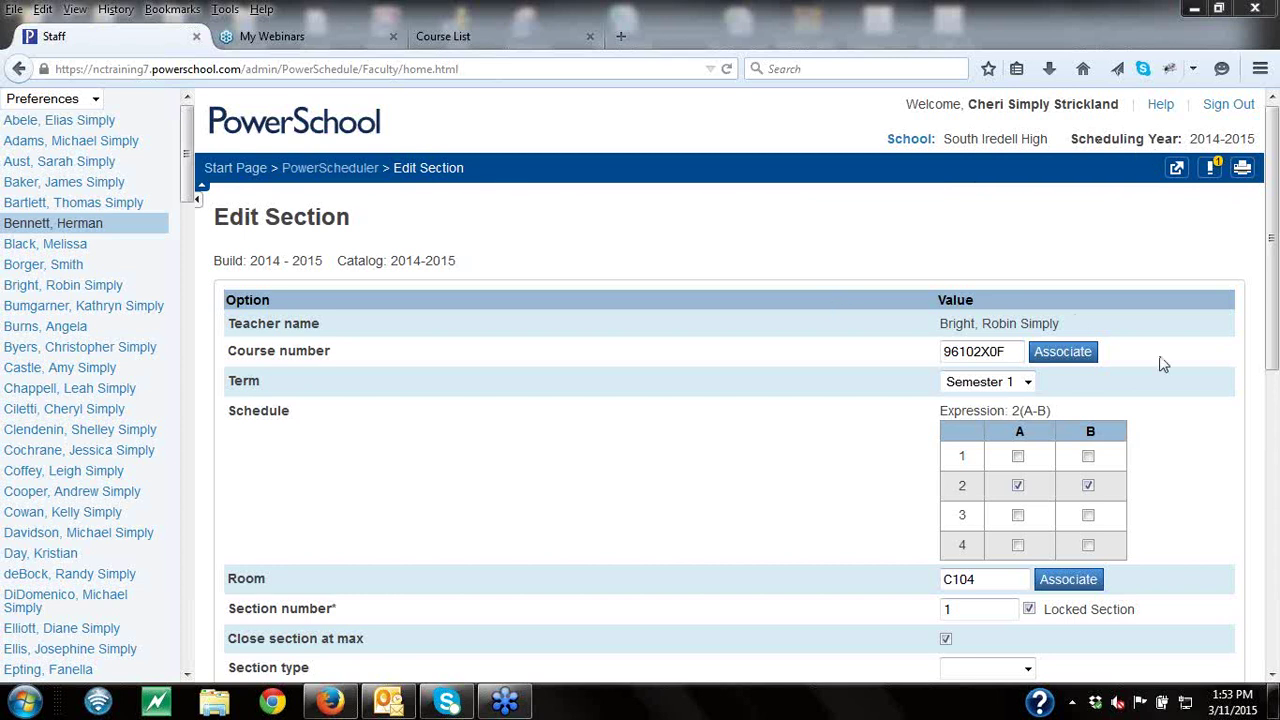
{"action": "scroll", "coordinate": [1273, 368], "scroll_direction": "down", "scroll_amount": 1}
{"action": "scroll", "coordinate": [1273, 368], "scroll_direction": "up", "scroll_amount": 1}
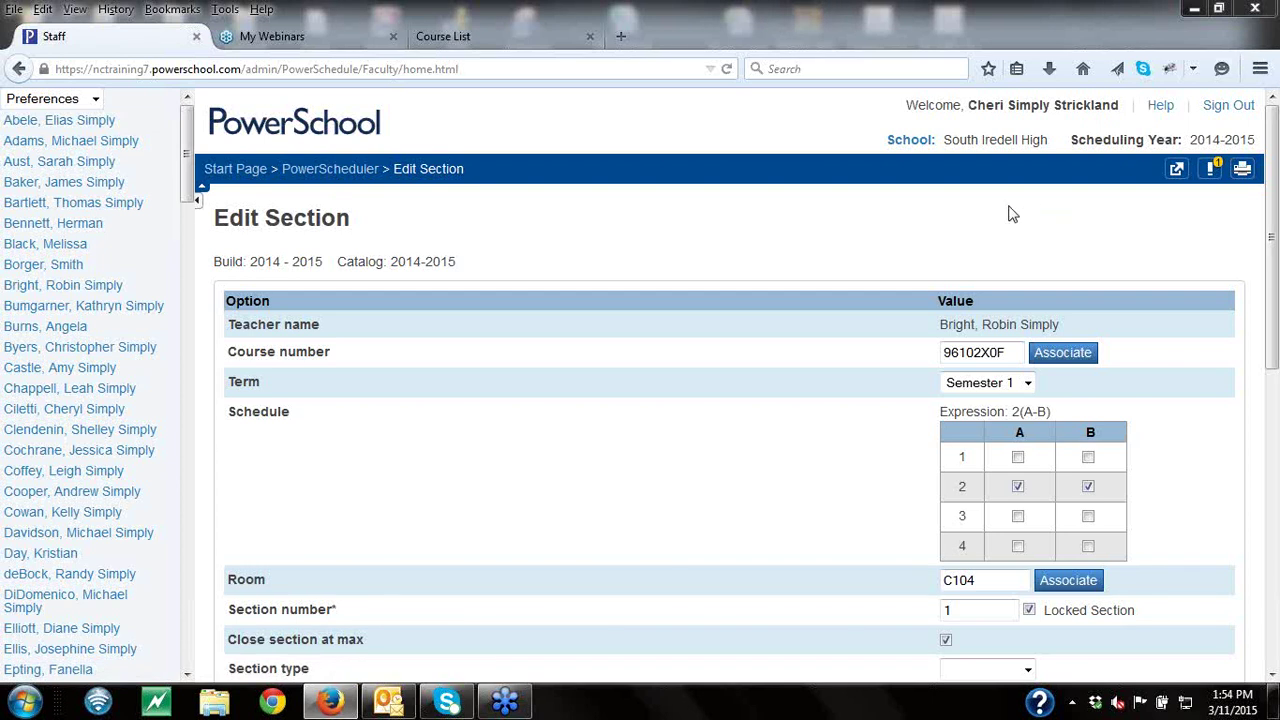
- Start the Automatic Schedule Setup from PowerScheduler with Semesters as the lowest term level, 4 periods and 1 day
{"action": "left_click", "coordinate": [318, 172]}
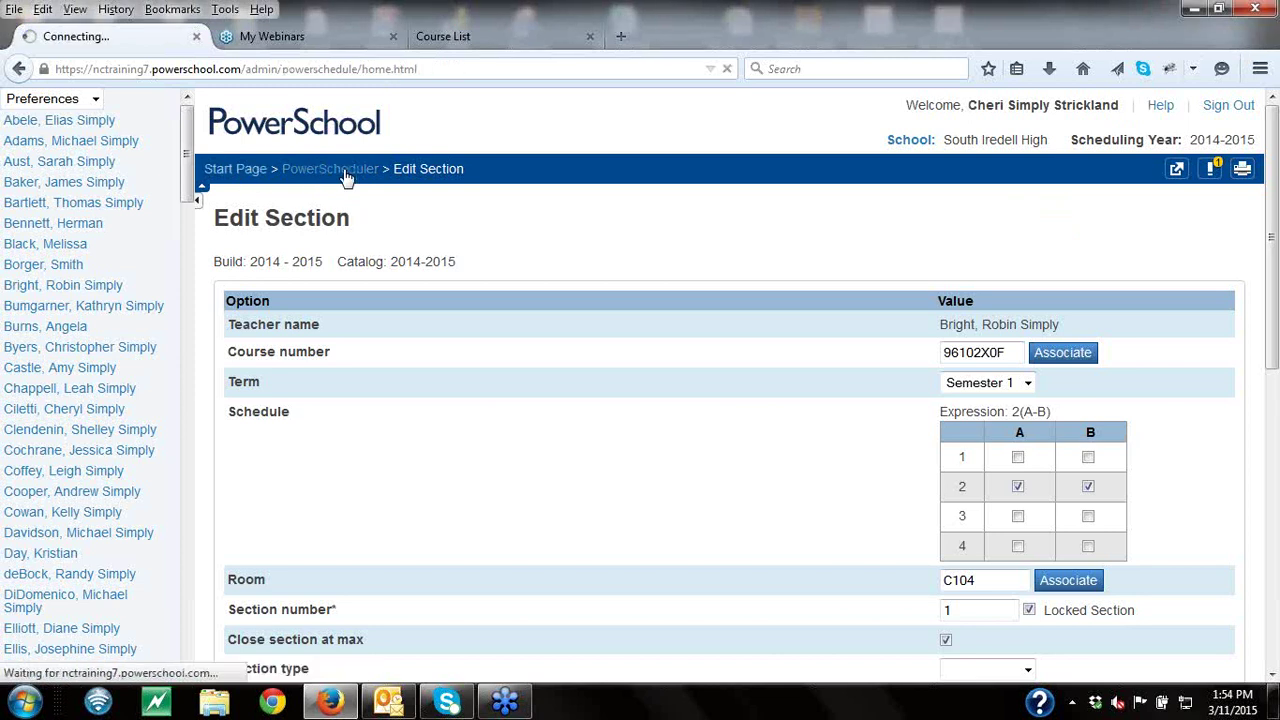
{"action": "left_click", "coordinate": [55, 229]}
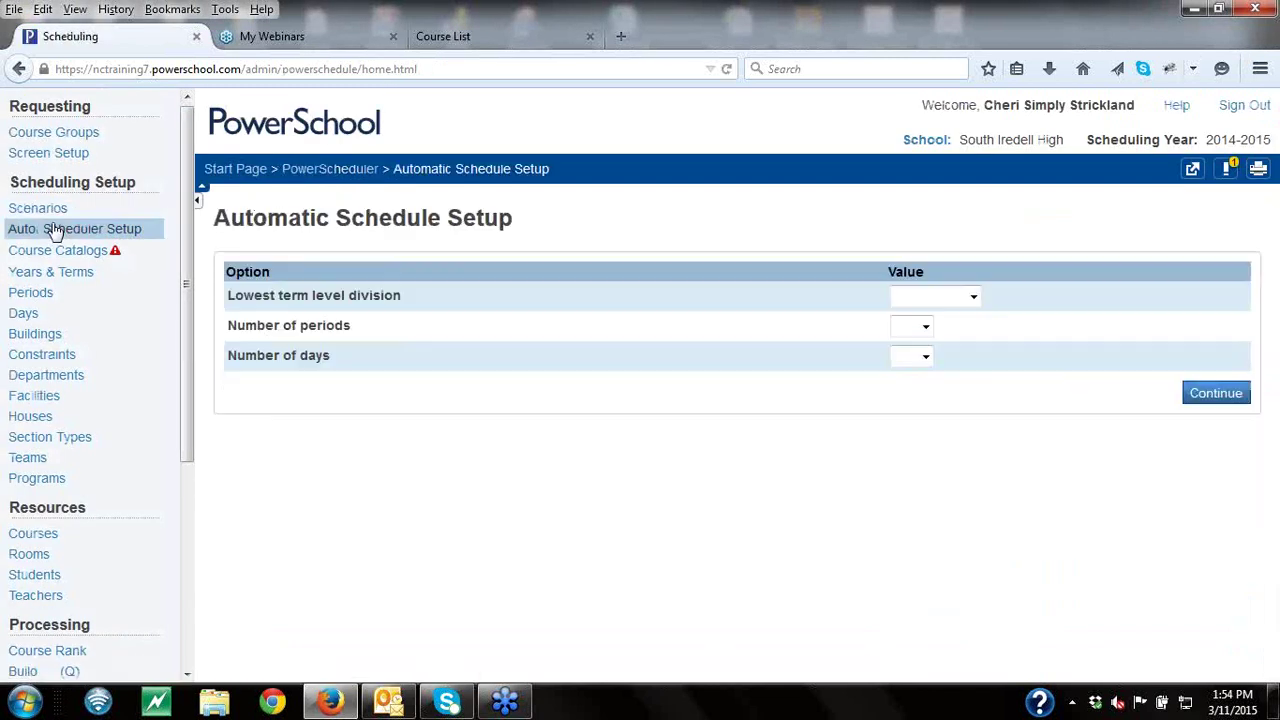
{"action": "left_click", "coordinate": [972, 297]}
{"action": "left_click", "coordinate": [925, 344]}
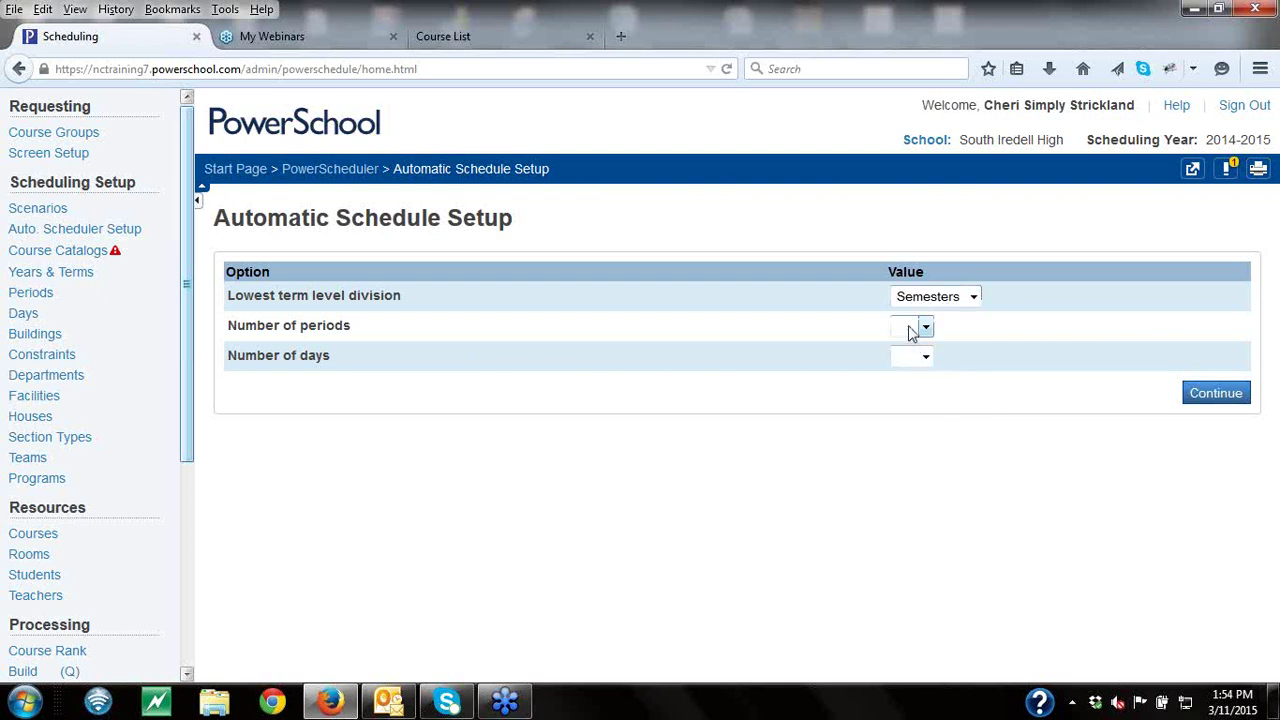
{"action": "left_click", "coordinate": [922, 328]}
{"action": "left_click", "coordinate": [905, 405]}
{"action": "left_click", "coordinate": [926, 358]}
{"action": "left_click", "coordinate": [904, 389]}
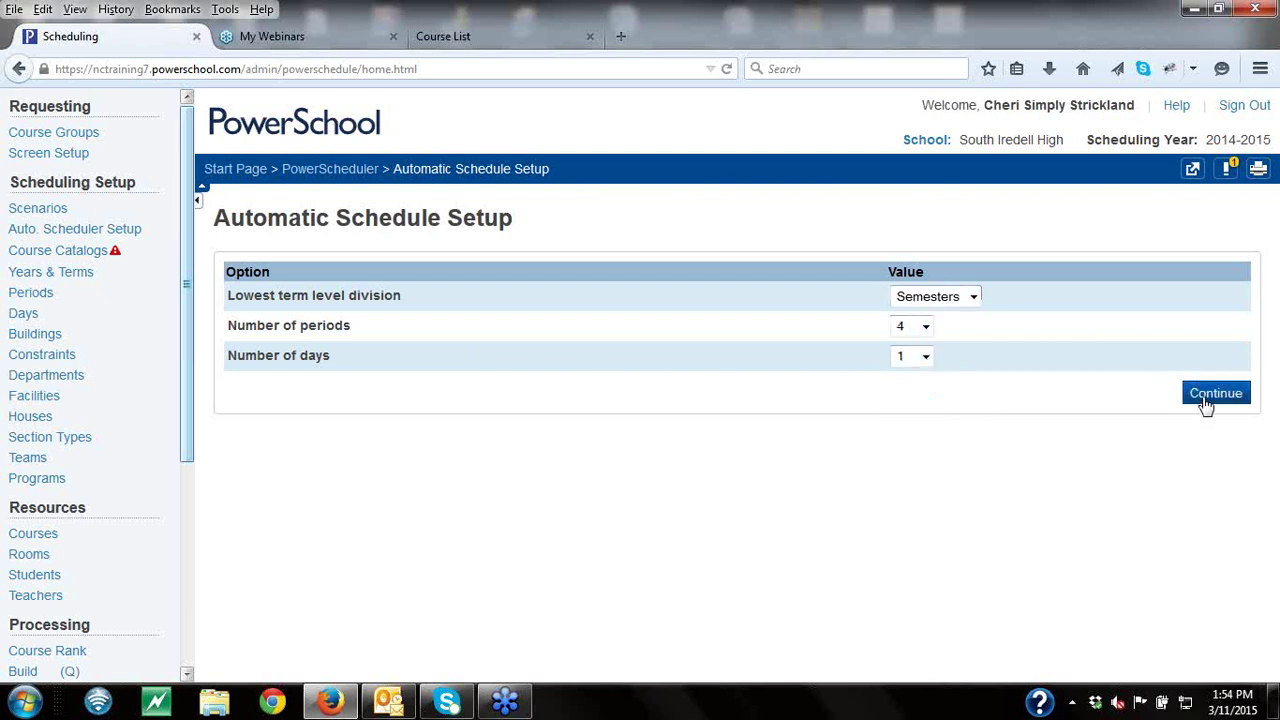
{"action": "left_click", "coordinate": [1213, 395]}
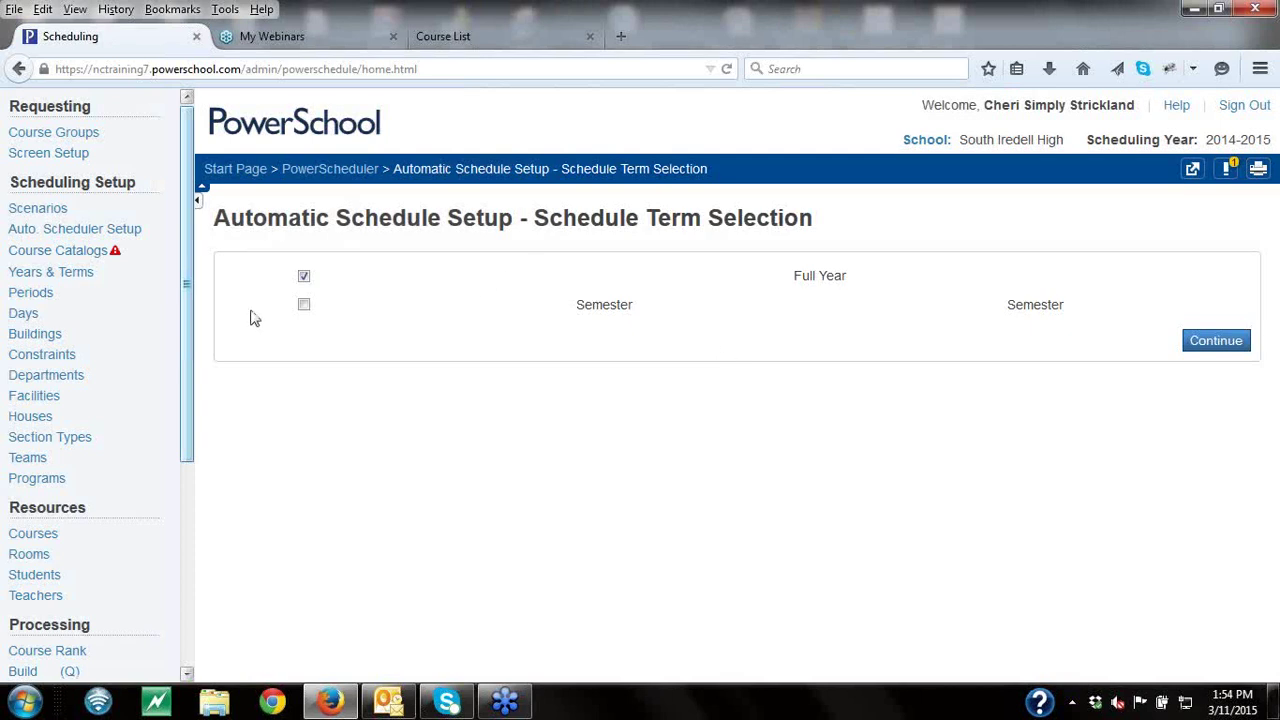
- Include the Semester terms in the term selection and set the Full Year dates to 08/25/2015 through 06/10/2016
{"action": "left_click", "coordinate": [305, 308]}
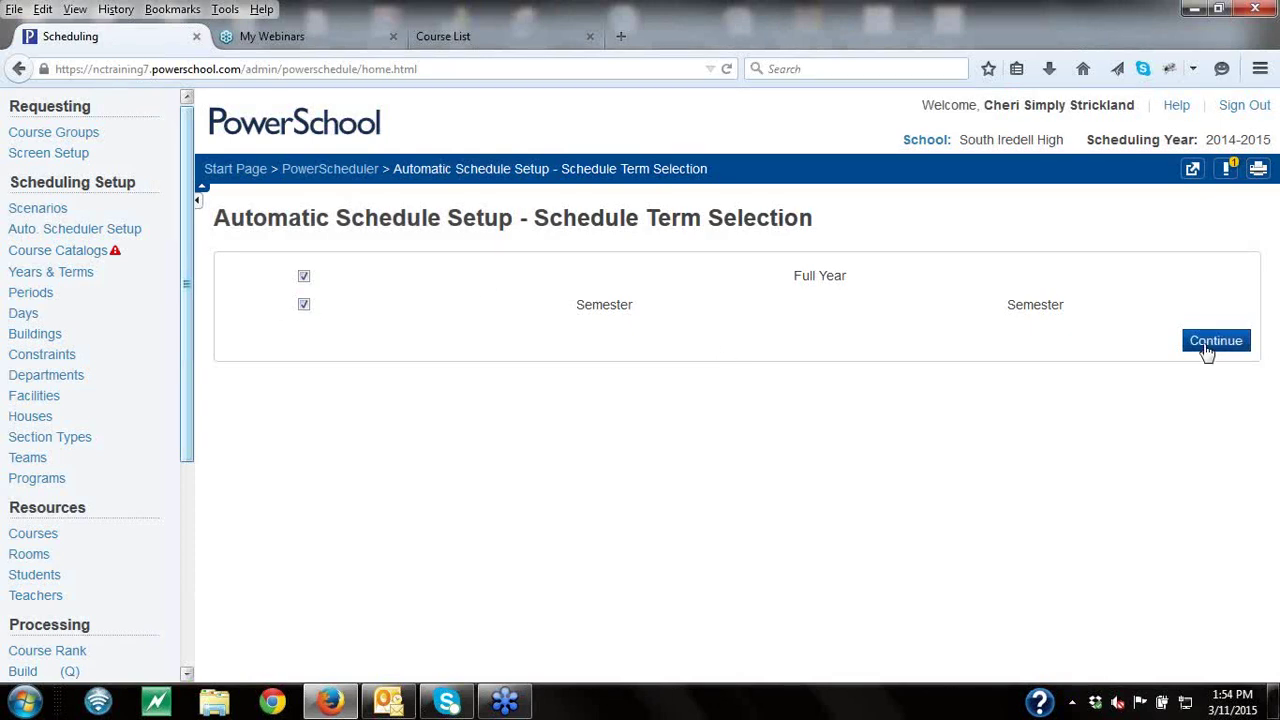
{"action": "left_click", "coordinate": [1207, 347]}
{"action": "left_click", "coordinate": [729, 297]}
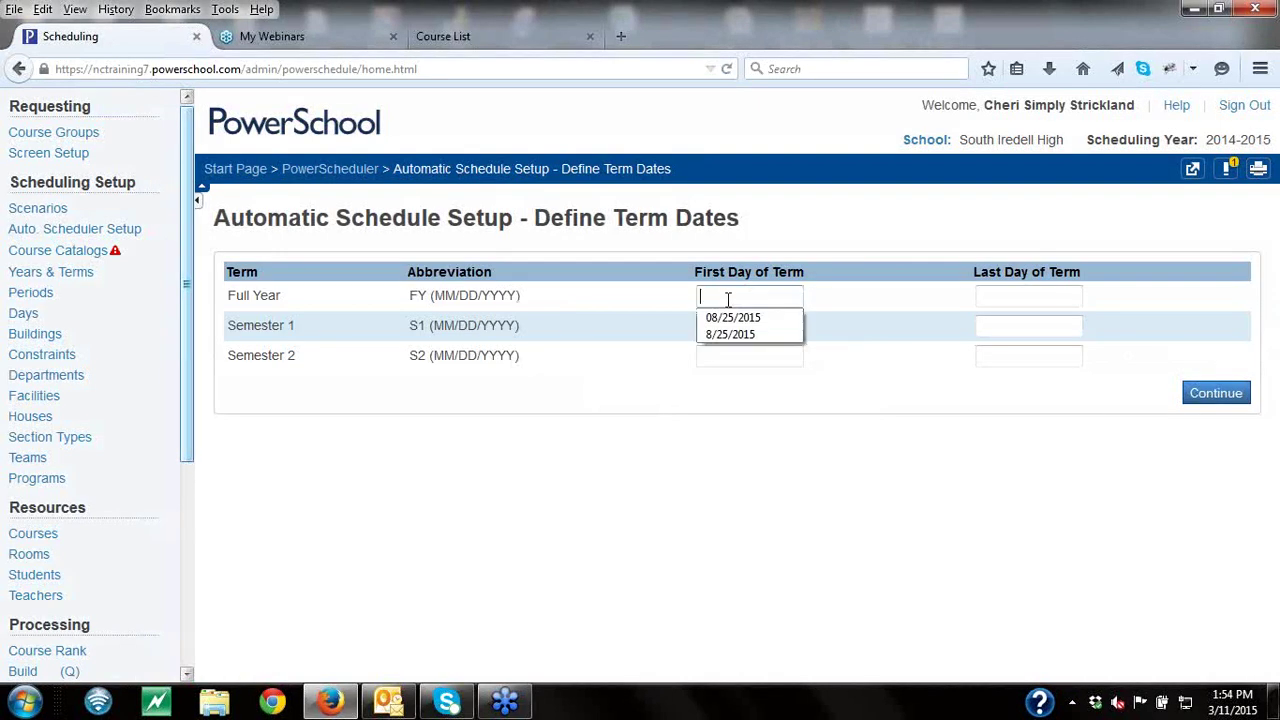
{"action": "type", "text": "08"}
{"action": "left_click", "coordinate": [733, 317]}
{"action": "left_click", "coordinate": [1034, 294]}
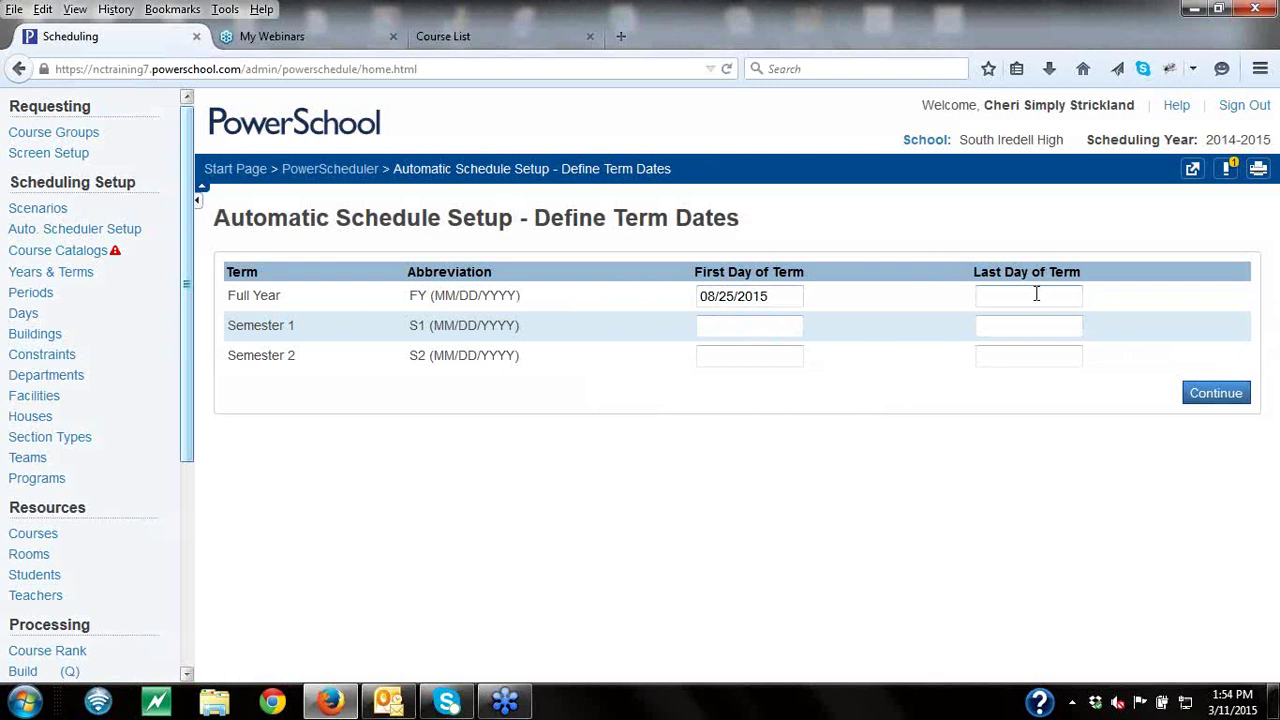
{"action": "type", "text": "06"}
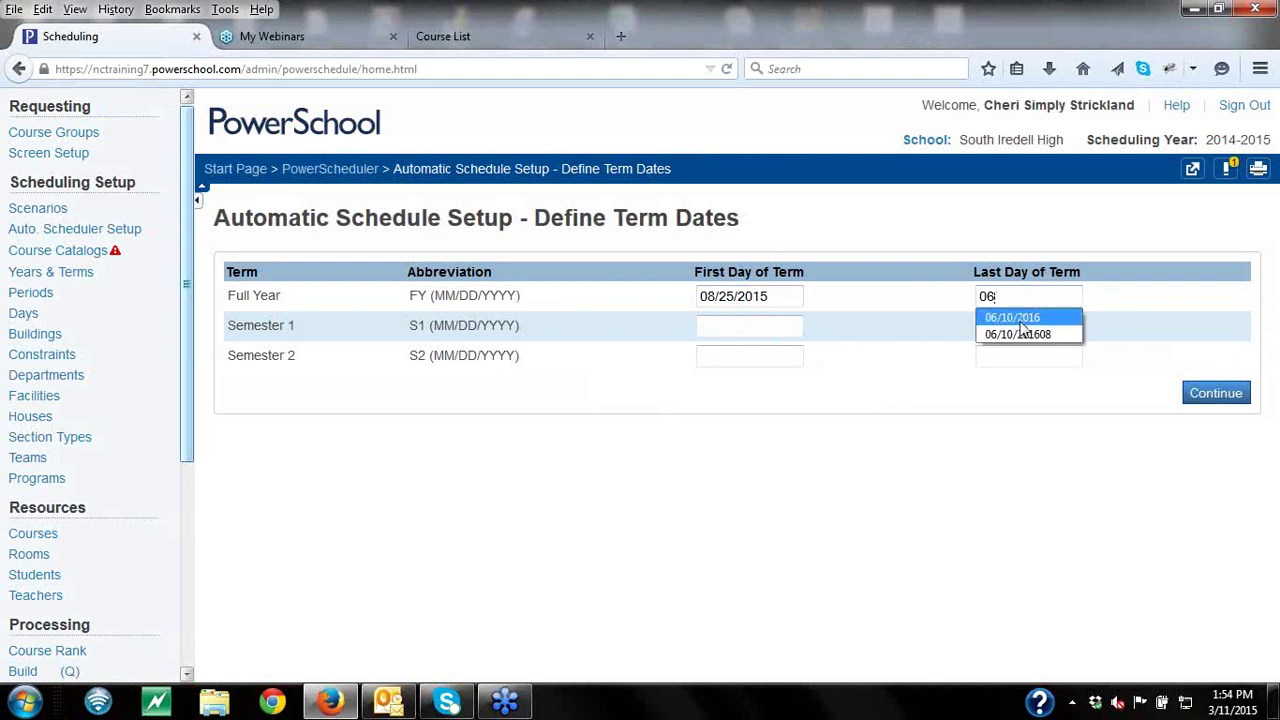
{"action": "left_click", "coordinate": [1012, 317]}
- Set Semester 1 to run from 08/25/2015 to 01/10/2016
{"action": "left_click", "coordinate": [765, 327]}
{"action": "type", "text": "08"}
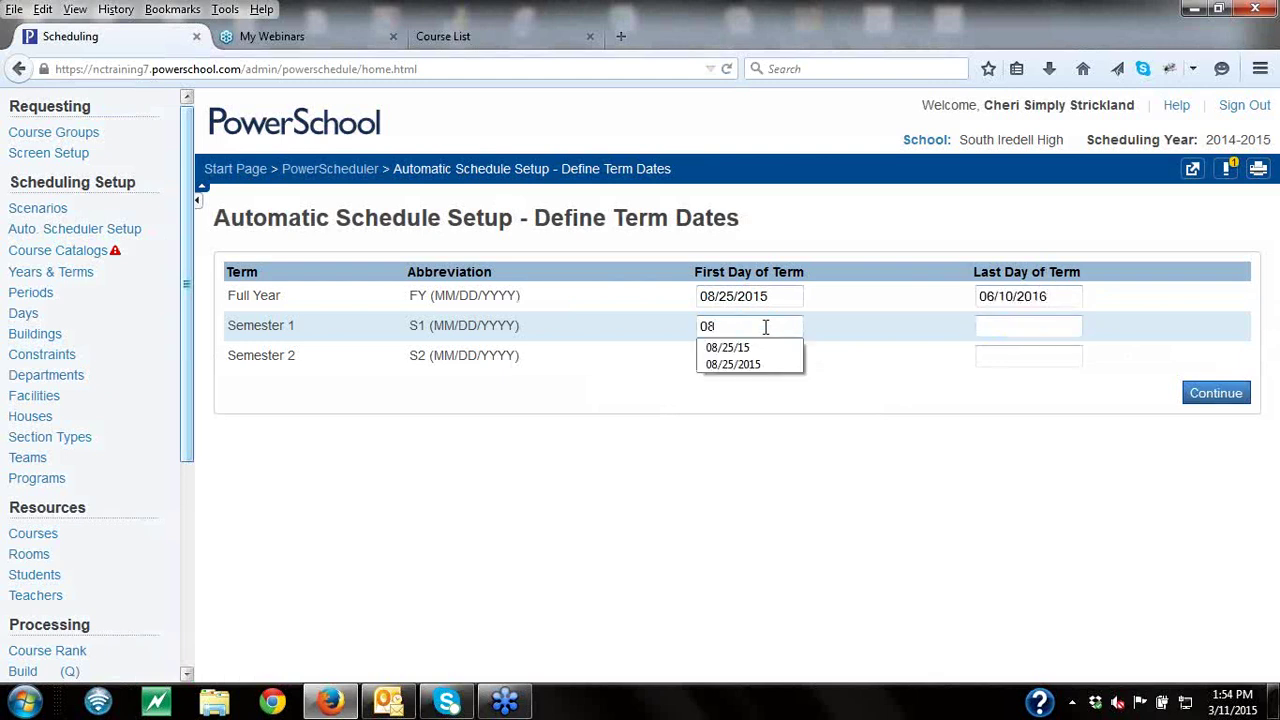
{"action": "left_click", "coordinate": [740, 364]}
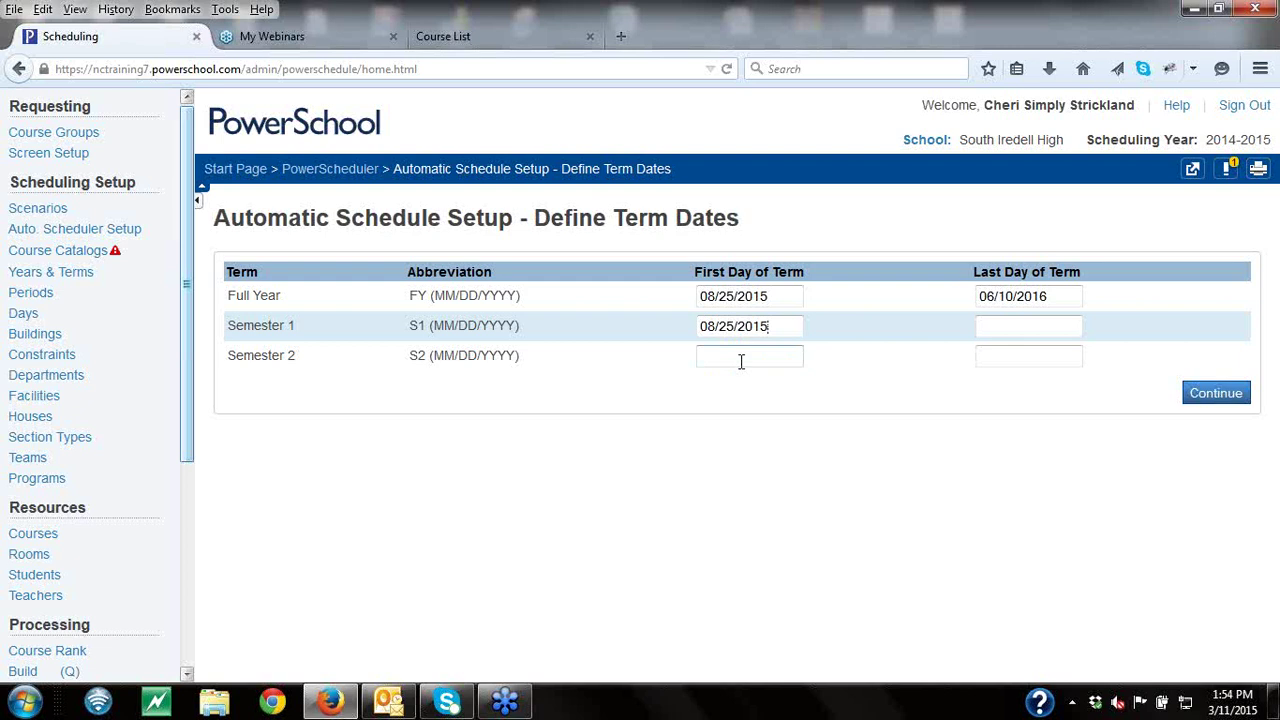
{"action": "left_click", "coordinate": [1028, 323]}
{"action": "type", "text": "01"}
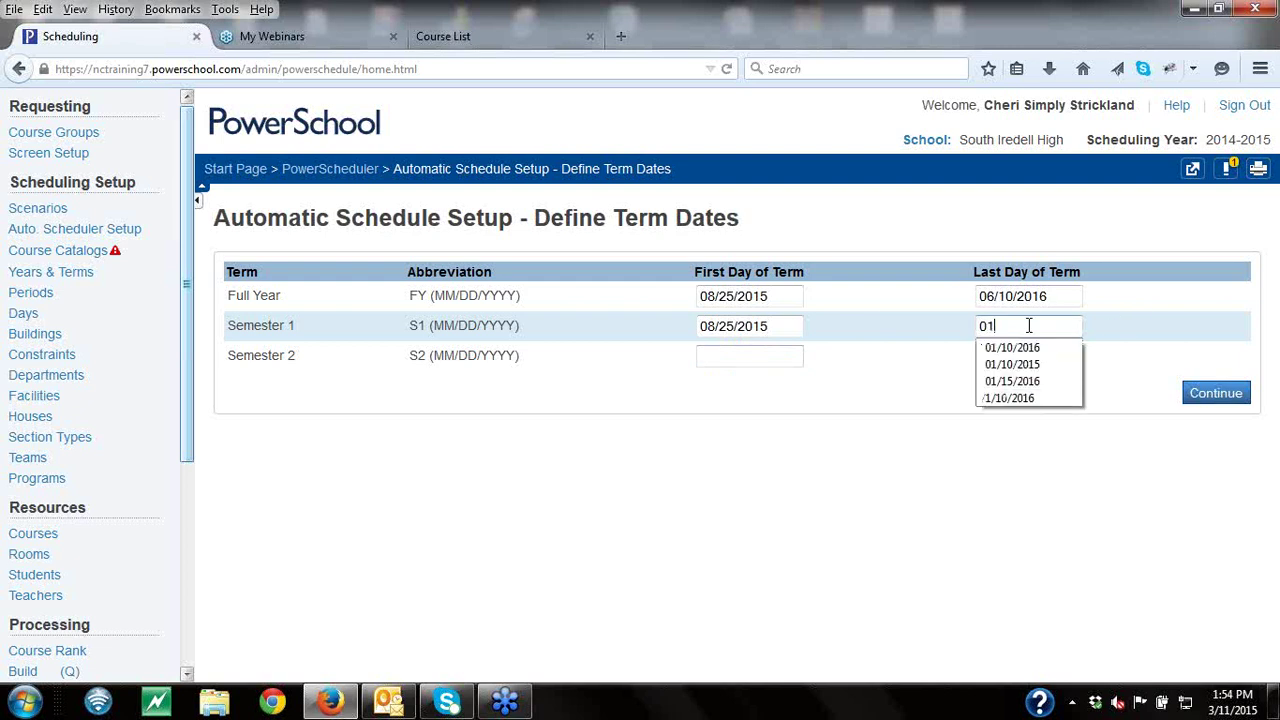
{"action": "left_click", "coordinate": [1012, 347]}
- Set Semester 2 to run from 01/11/2016 to 06/10/2016 and continue to the build scenario
{"action": "left_click", "coordinate": [759, 357]}
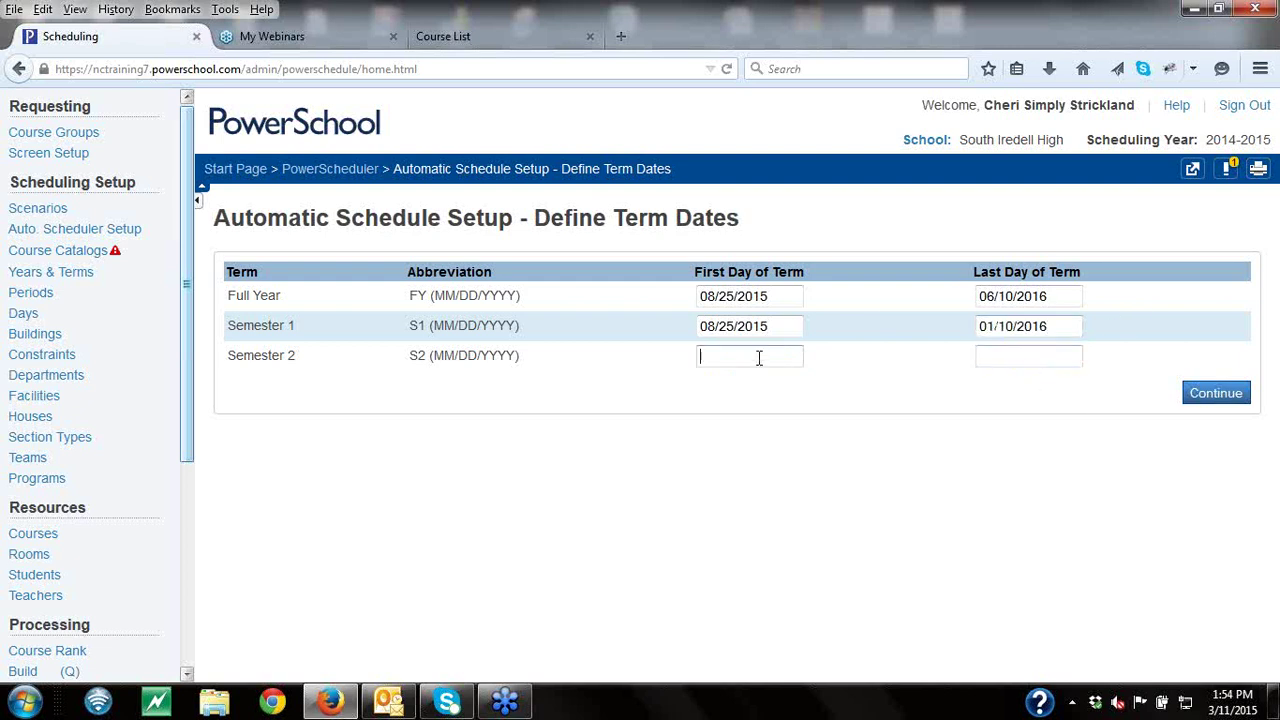
{"action": "type", "text": "01/"}
{"action": "left_click", "coordinate": [740, 378]}
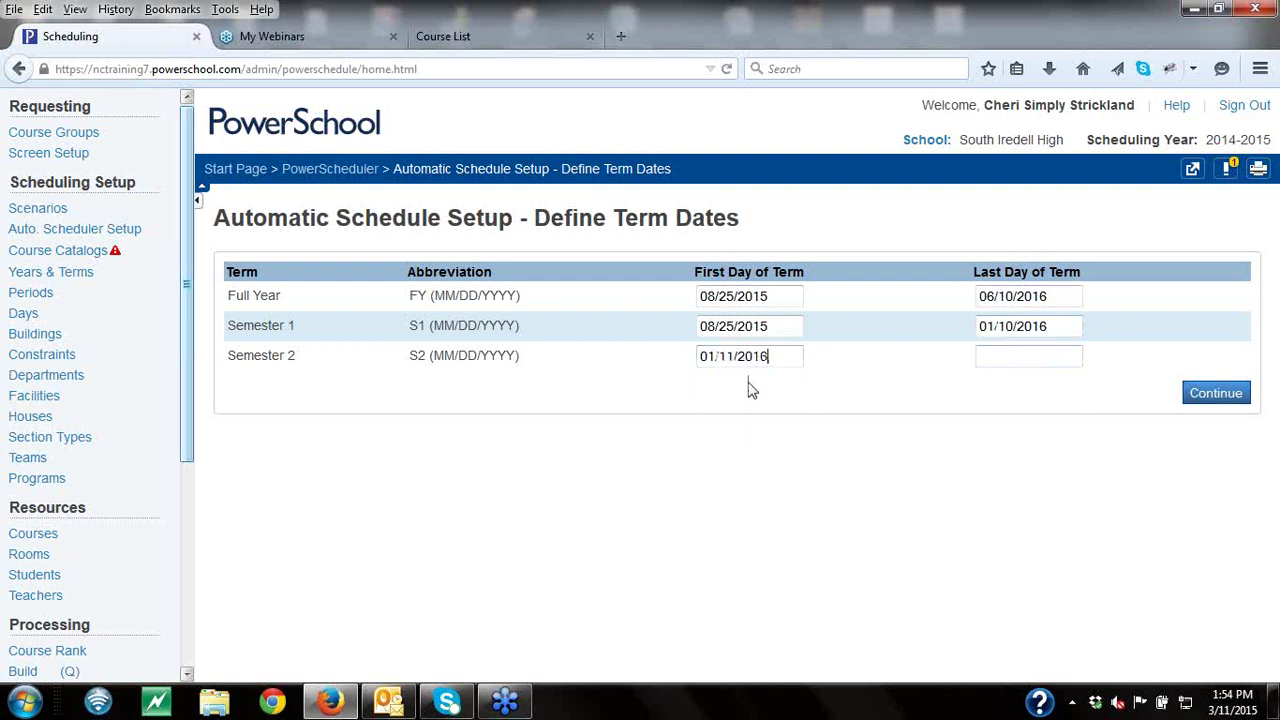
{"action": "left_click", "coordinate": [1014, 357]}
{"action": "type", "text": "06"}
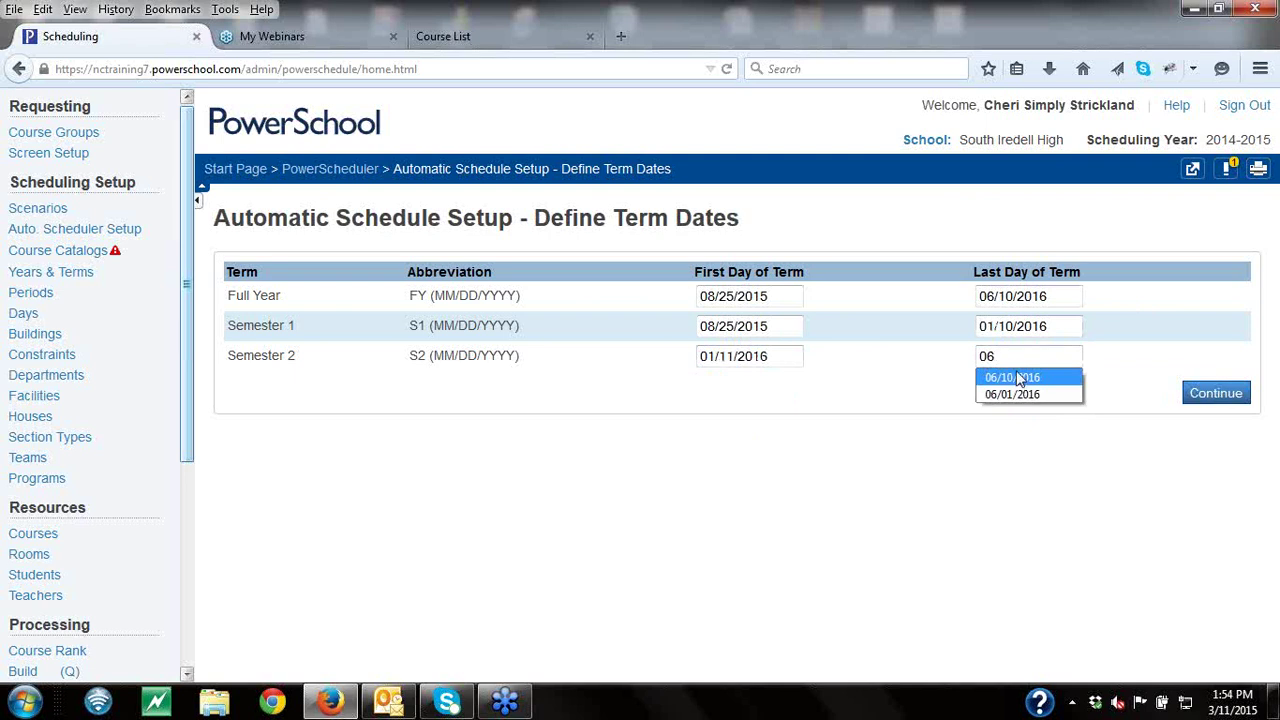
{"action": "left_click", "coordinate": [1014, 374]}
{"action": "left_click", "coordinate": [1218, 400]}
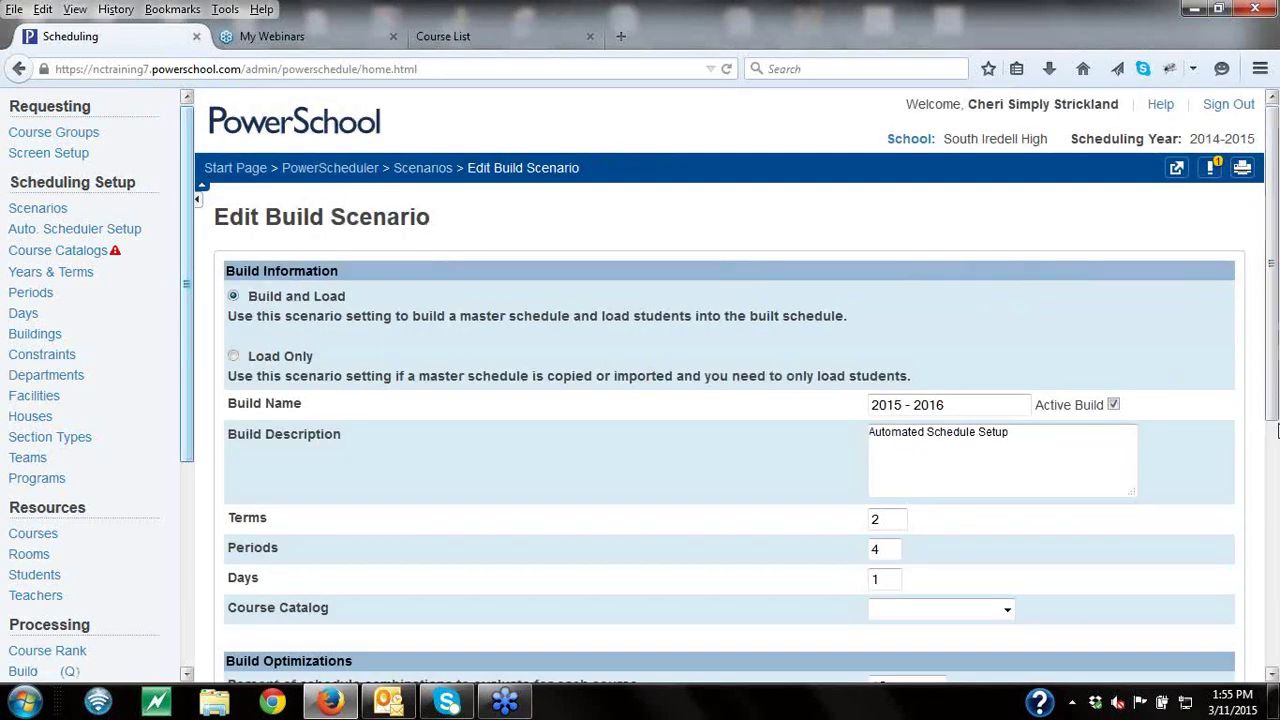
- Submit the active 2015 - 2016 Build and Load scenario with its default optimizations and schedule weights
{"action": "left_click_drag", "start_coordinate": [1272, 420], "coordinate": [1272, 572]}
{"action": "scroll", "coordinate": [1272, 575], "scroll_direction": "down", "scroll_amount": 3}
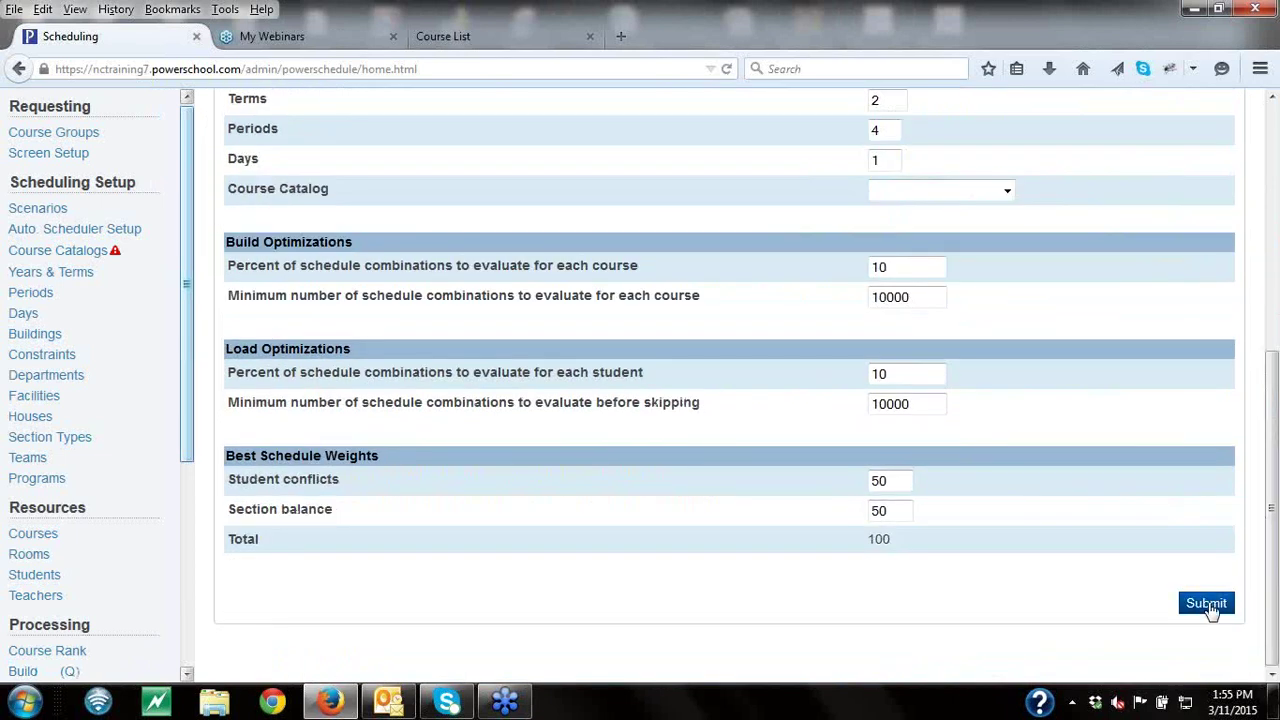
{"action": "left_click", "coordinate": [1208, 603]}
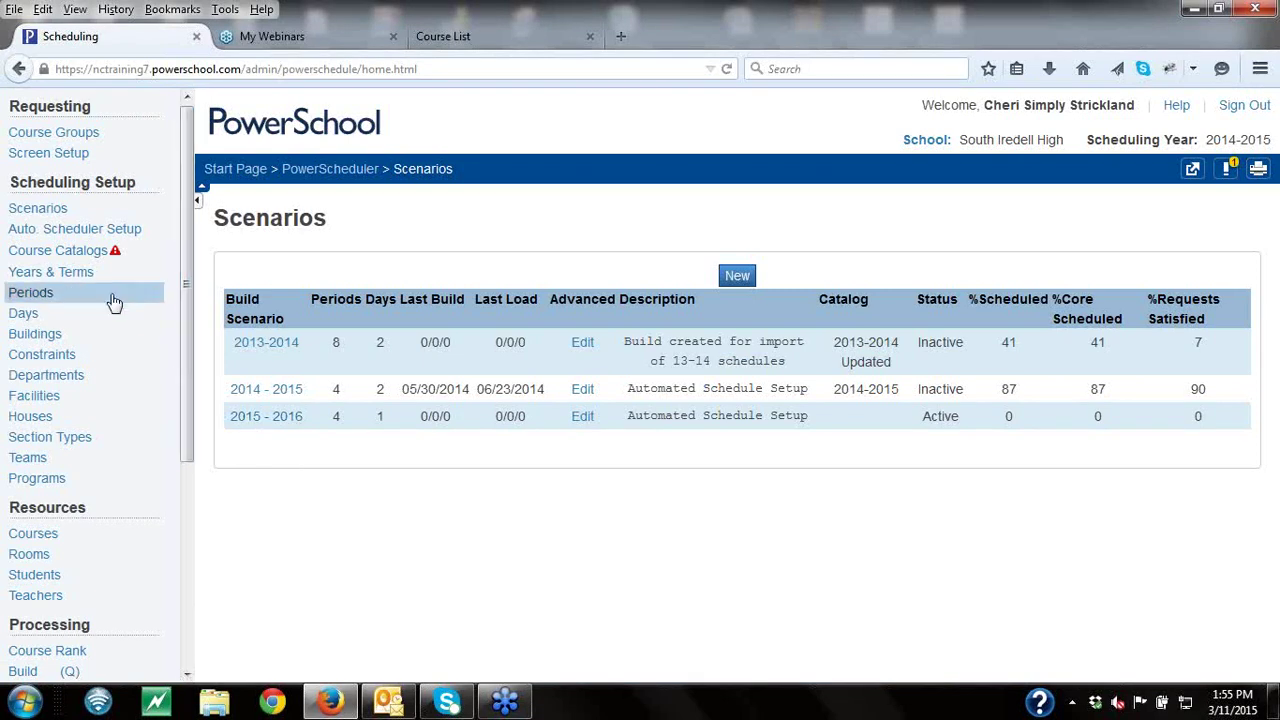
- Create a new course catalog named SAS 2015-2016 for the 2015 - 2016 build
{"action": "left_click", "coordinate": [288, 420]}
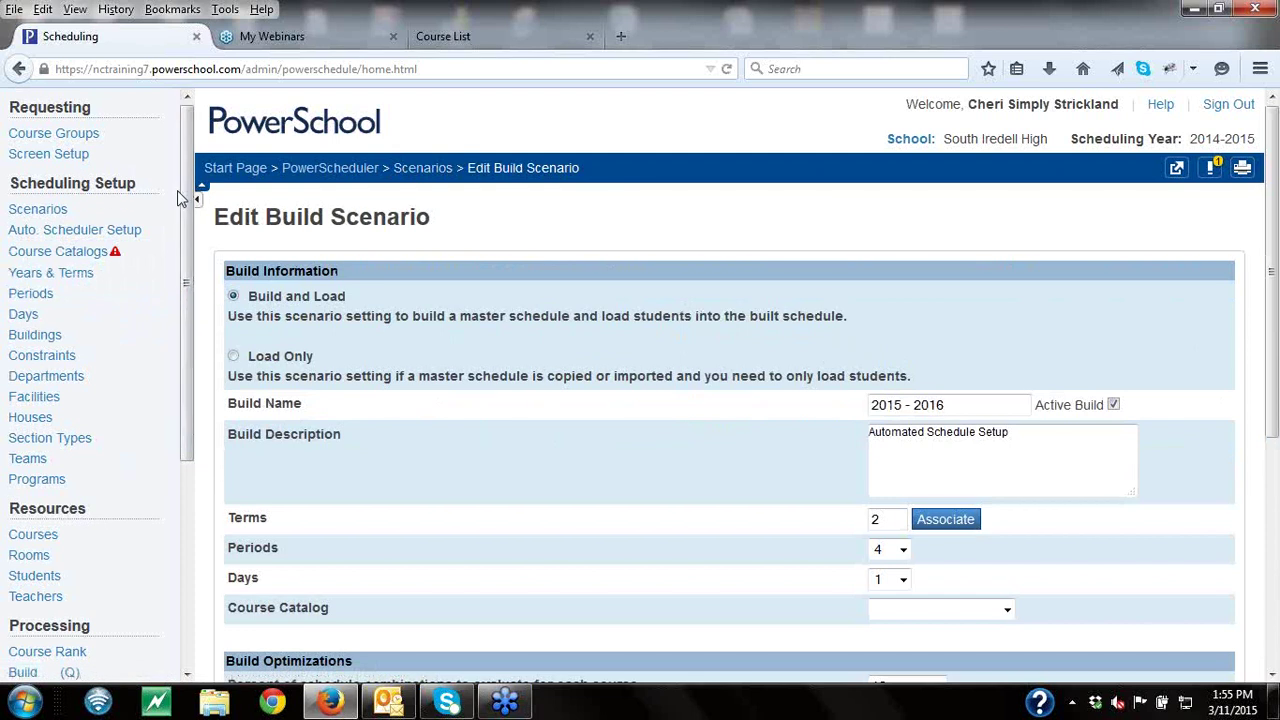
{"action": "left_click", "coordinate": [101, 256]}
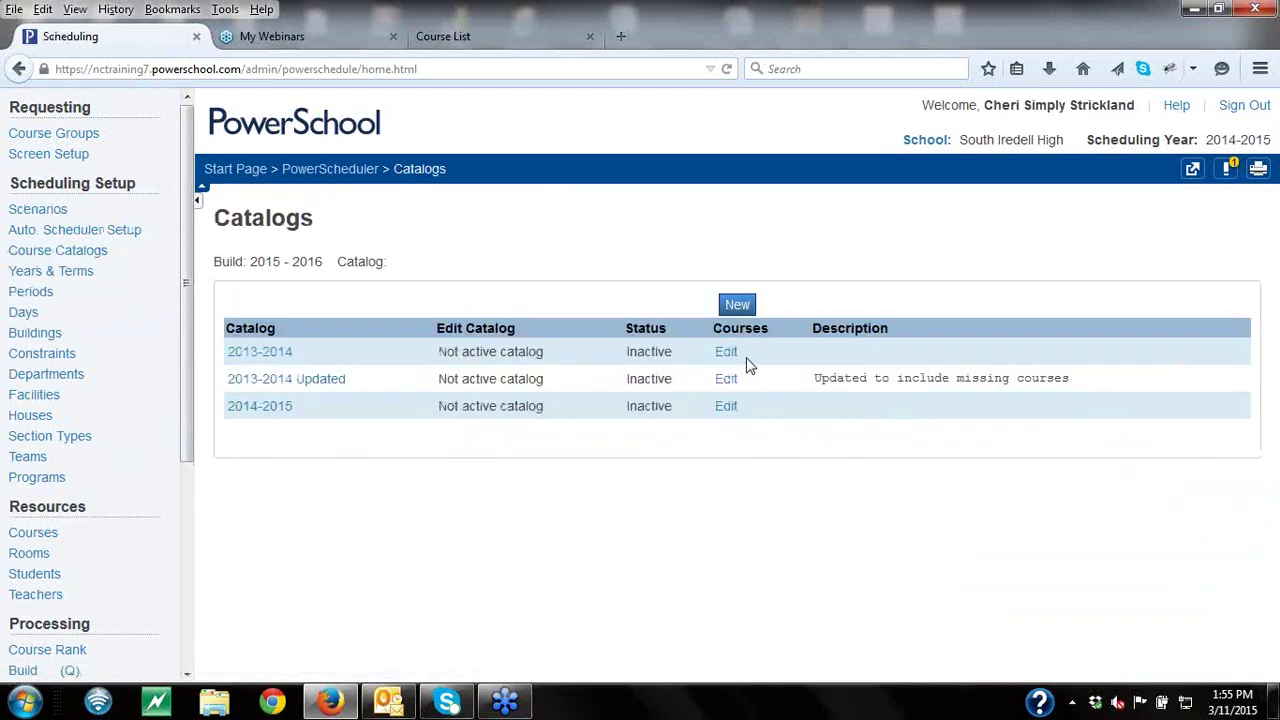
{"action": "left_click", "coordinate": [737, 304]}
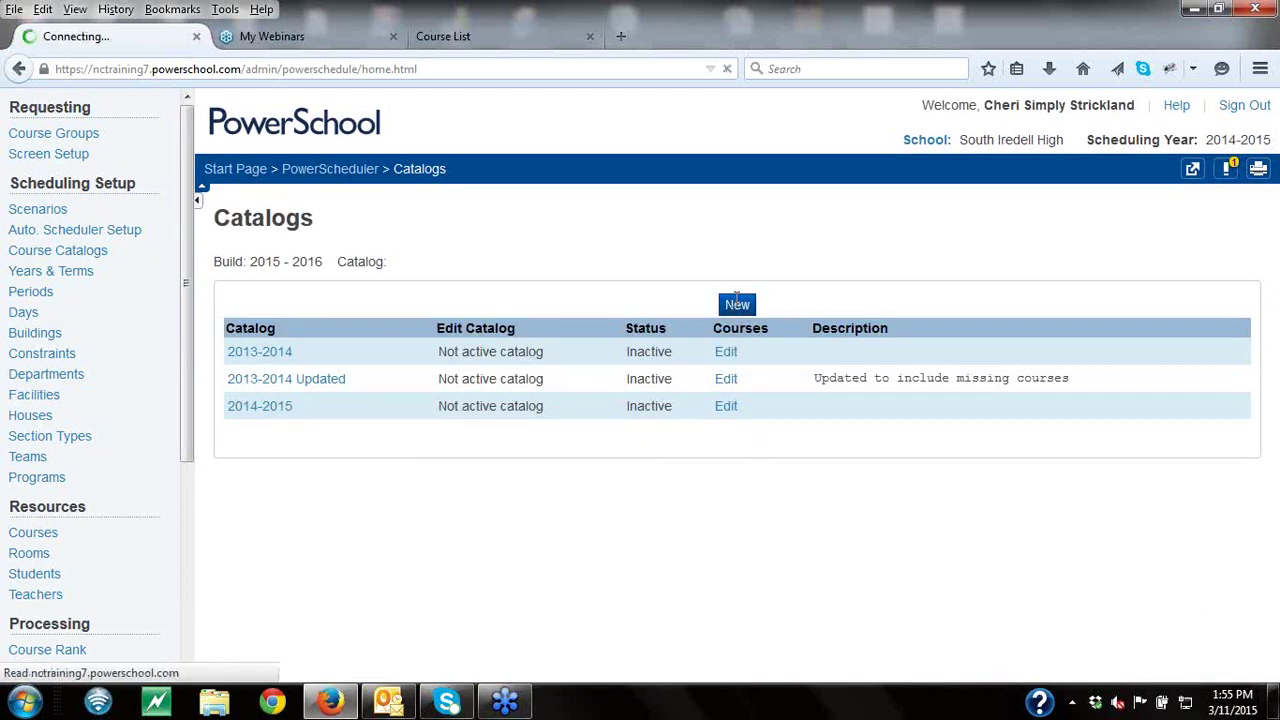
{"action": "left_click", "coordinate": [736, 298]}
{"action": "type", "text": "2015-2016"}
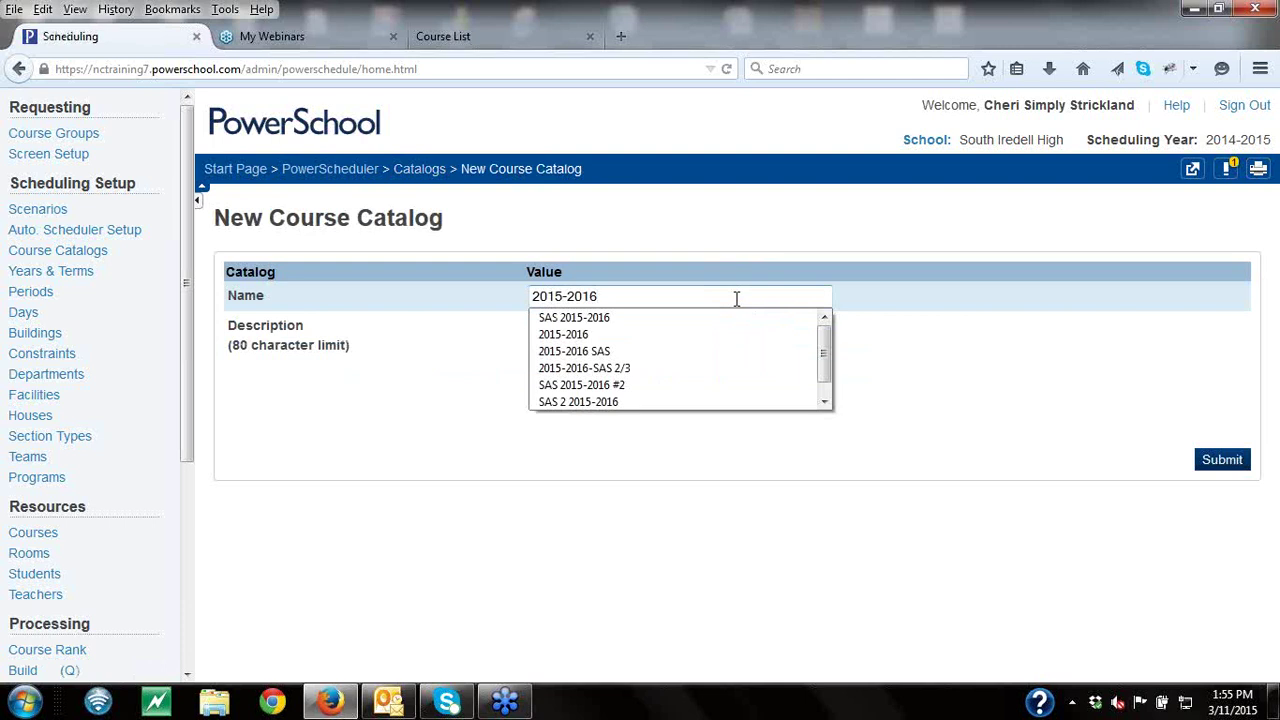
{"action": "left_click", "coordinate": [602, 321]}
{"action": "left_click", "coordinate": [1240, 468]}
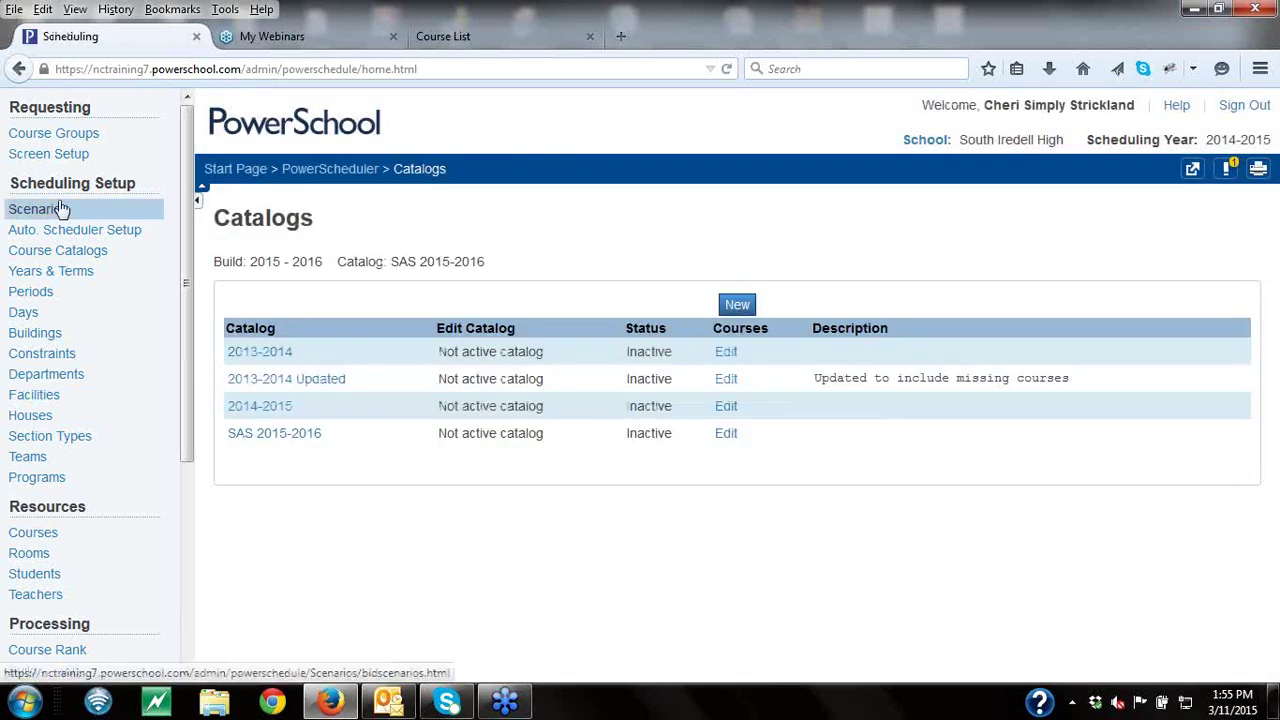
- Submit the 2015 - 2016 build scenario with SAS 2015-2016 as its course catalog
{"action": "left_click", "coordinate": [60, 208]}
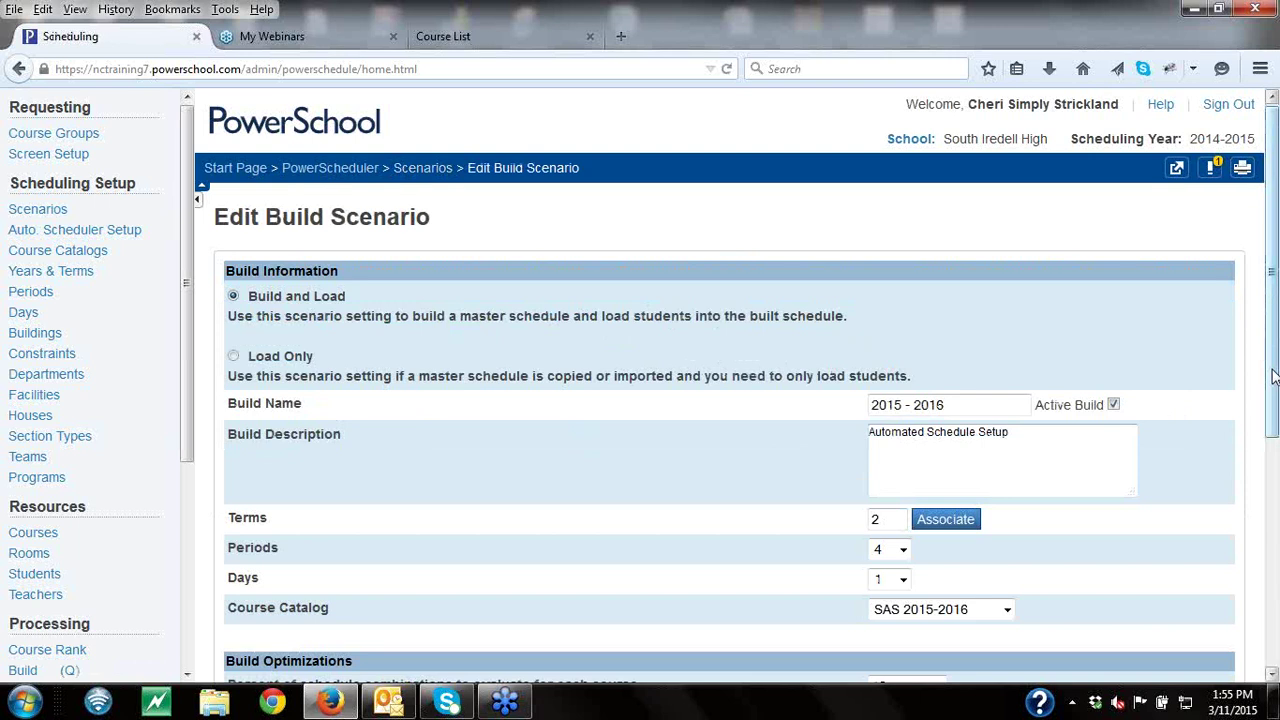
{"action": "left_click_drag", "start_coordinate": [1273, 375], "coordinate": [1273, 606]}
{"action": "left_click", "coordinate": [1206, 623]}
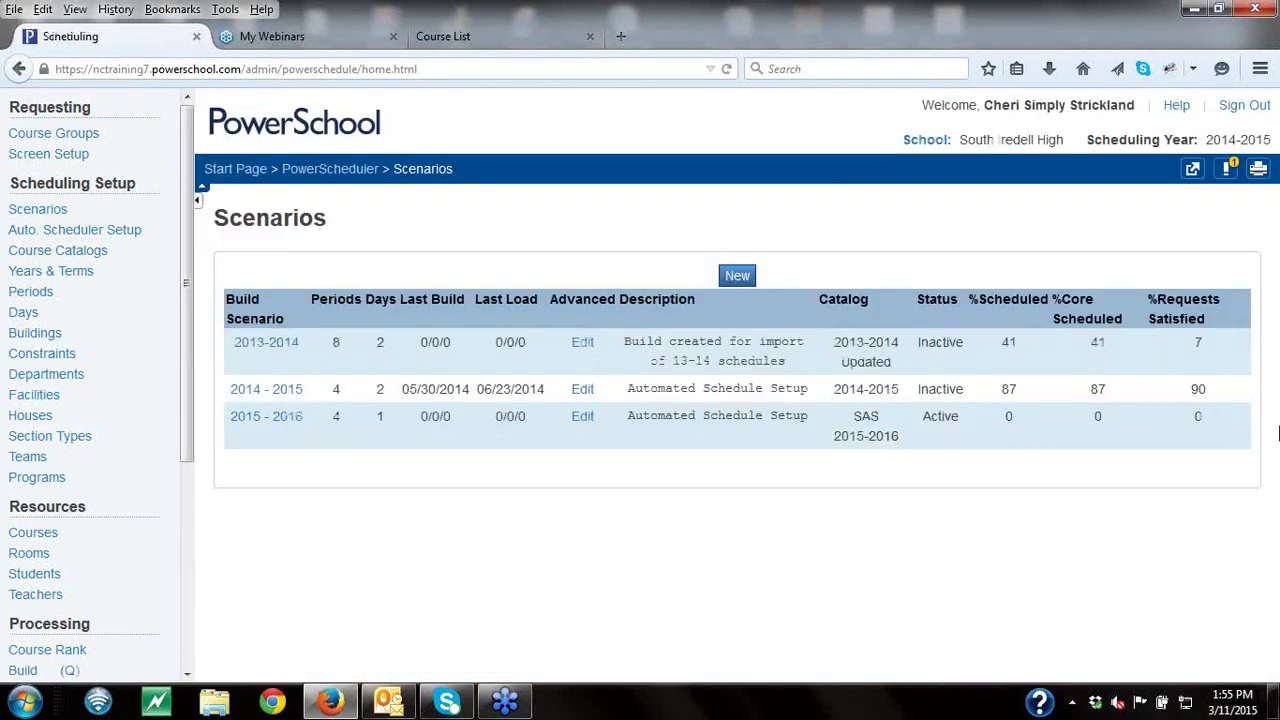
- Return to the PowerSchool start page and reopen PowerScheduler
{"action": "left_click", "coordinate": [236, 169]}
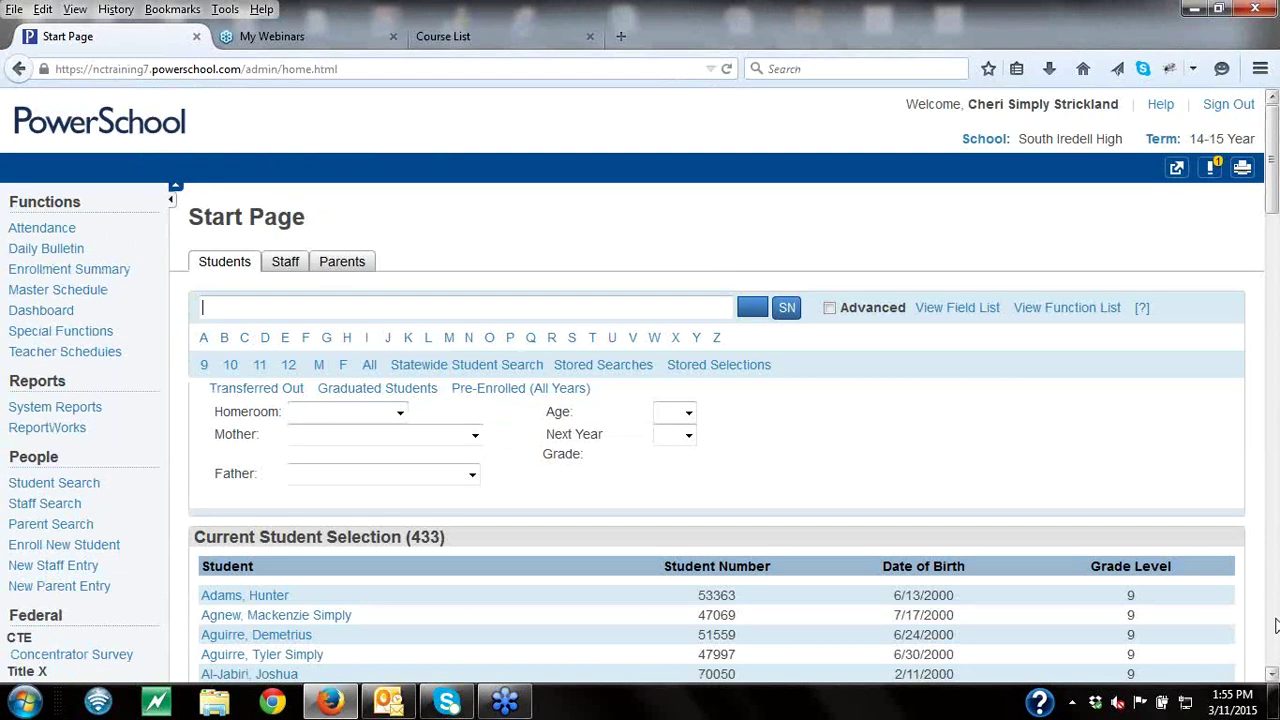
{"action": "left_click_drag", "start_coordinate": [1272, 160], "coordinate": [1272, 456]}
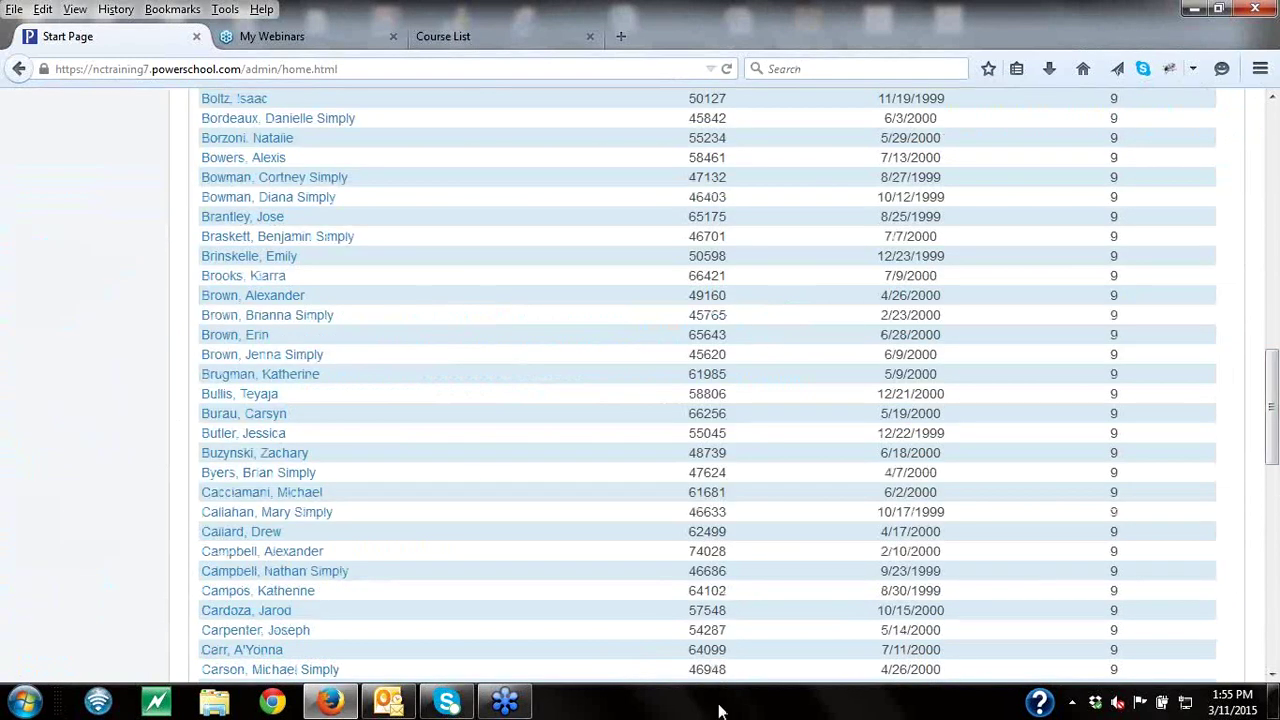
{"action": "scroll", "coordinate": [175, 372], "scroll_direction": "up", "scroll_amount": 15}
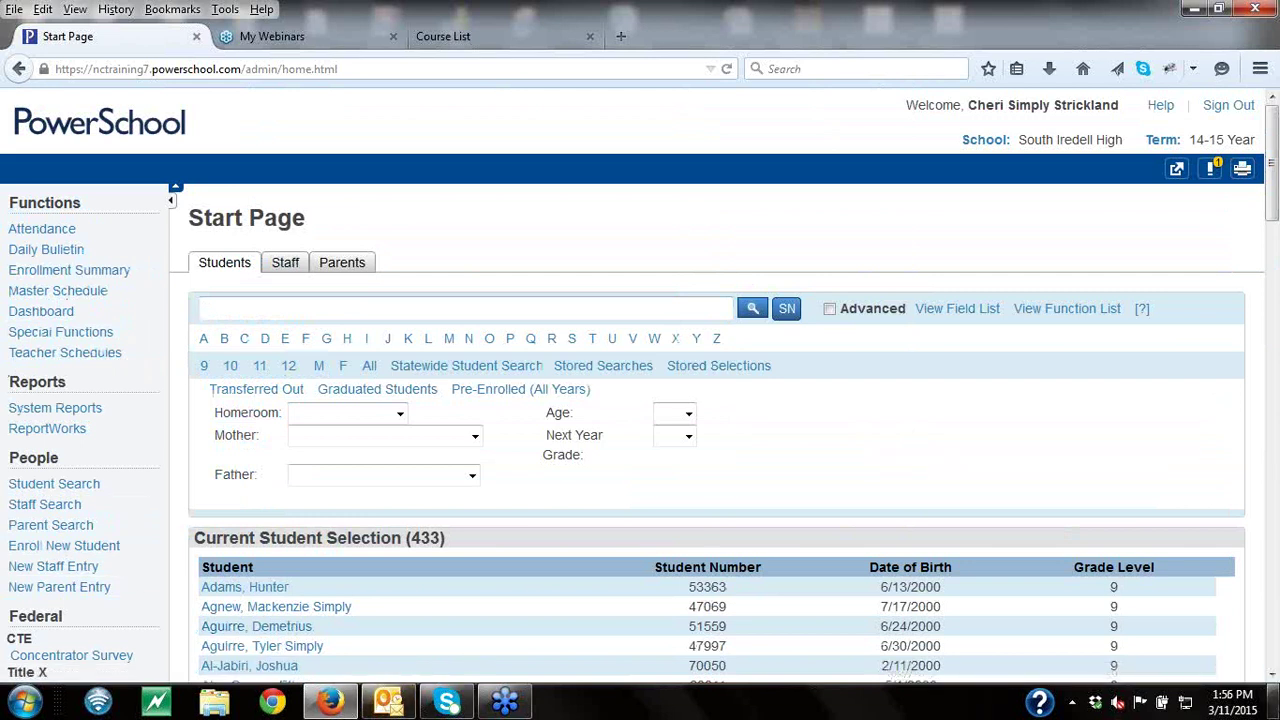
{"action": "left_click", "coordinate": [1272, 676]}
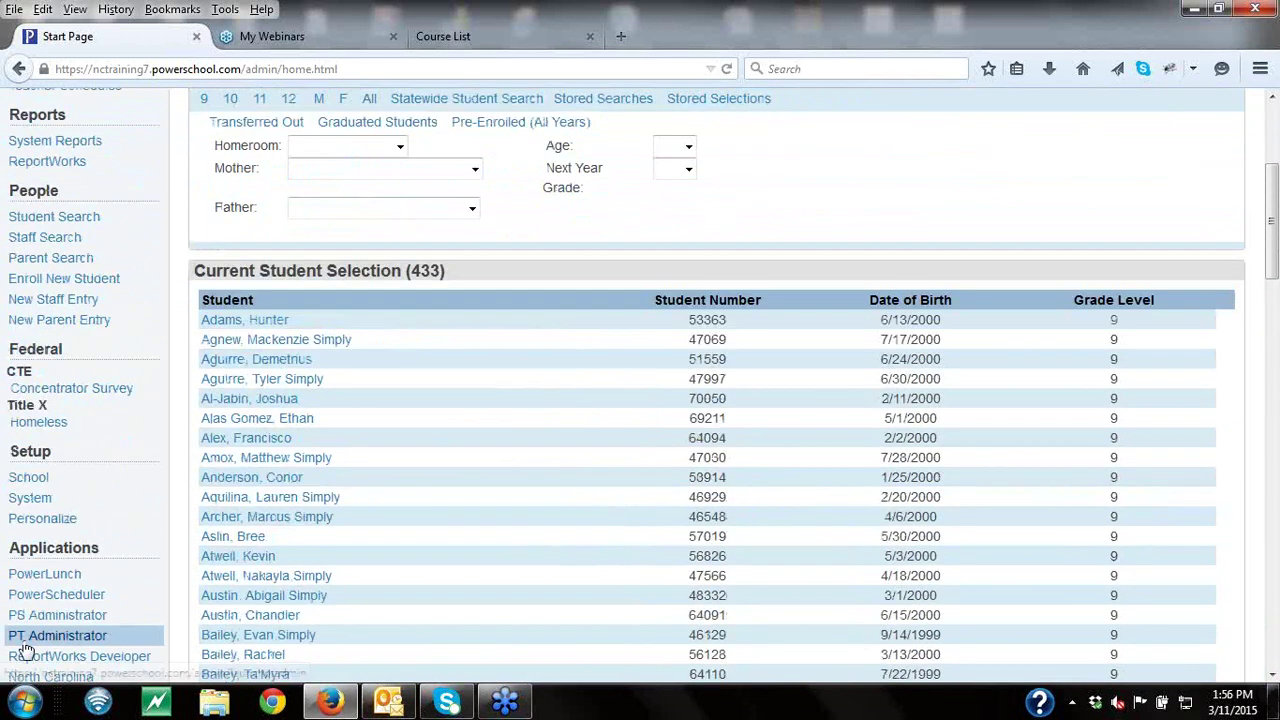
{"action": "left_click", "coordinate": [49, 606]}
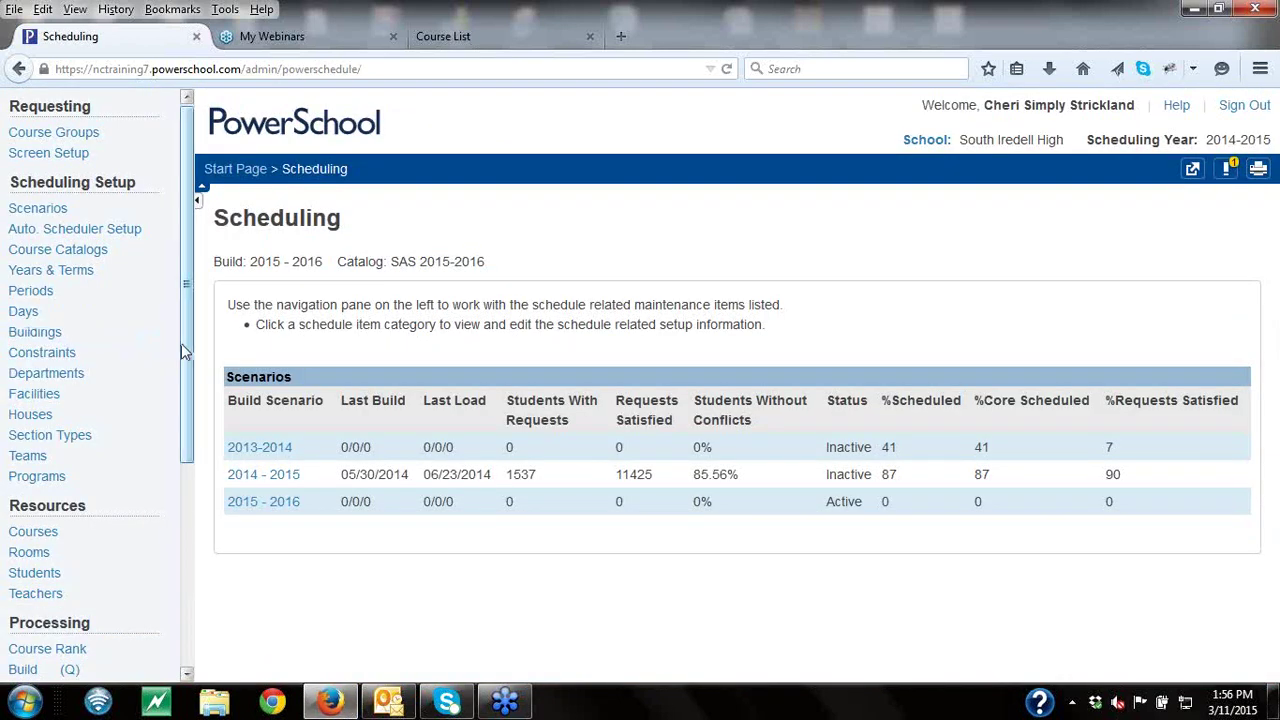
- Set the schedule year used for scheduling requests to Full Year
{"action": "left_click_drag", "start_coordinate": [182, 343], "coordinate": [182, 533]}
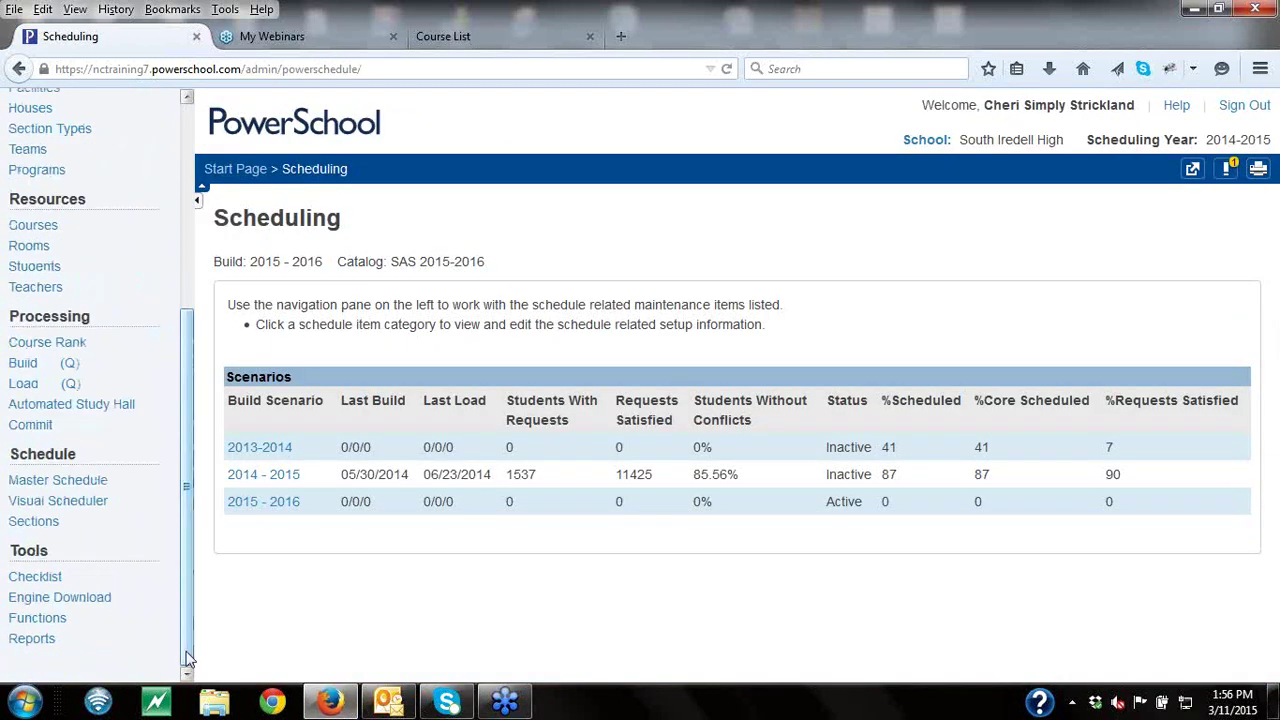
{"action": "left_click", "coordinate": [63, 617]}
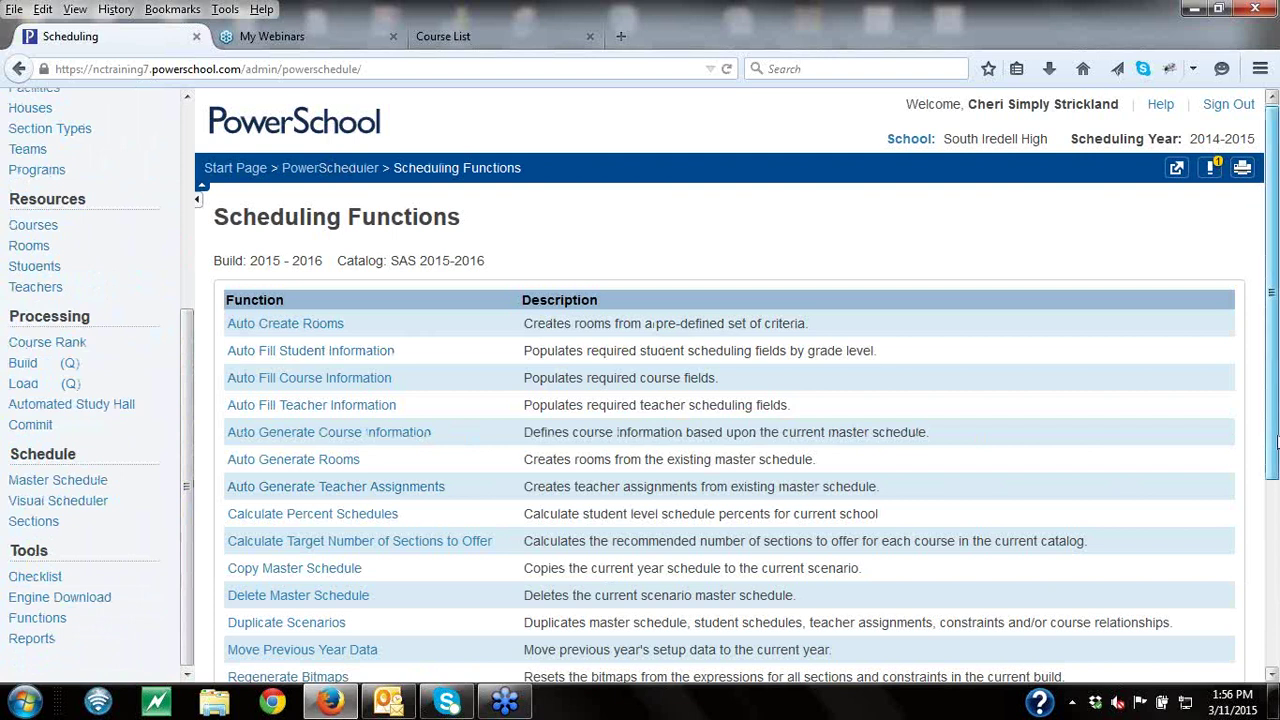
{"action": "left_click_drag", "start_coordinate": [1275, 440], "coordinate": [1275, 629]}
{"action": "left_click", "coordinate": [305, 522]}
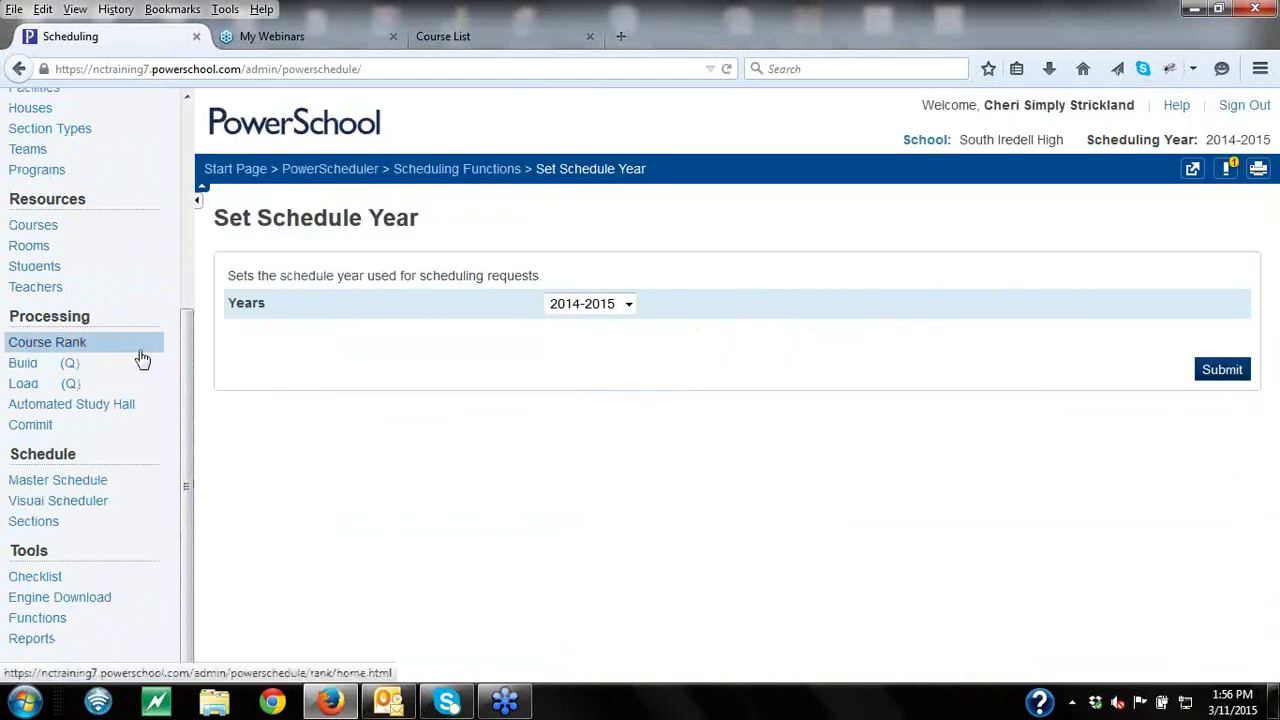
{"action": "left_click", "coordinate": [628, 304]}
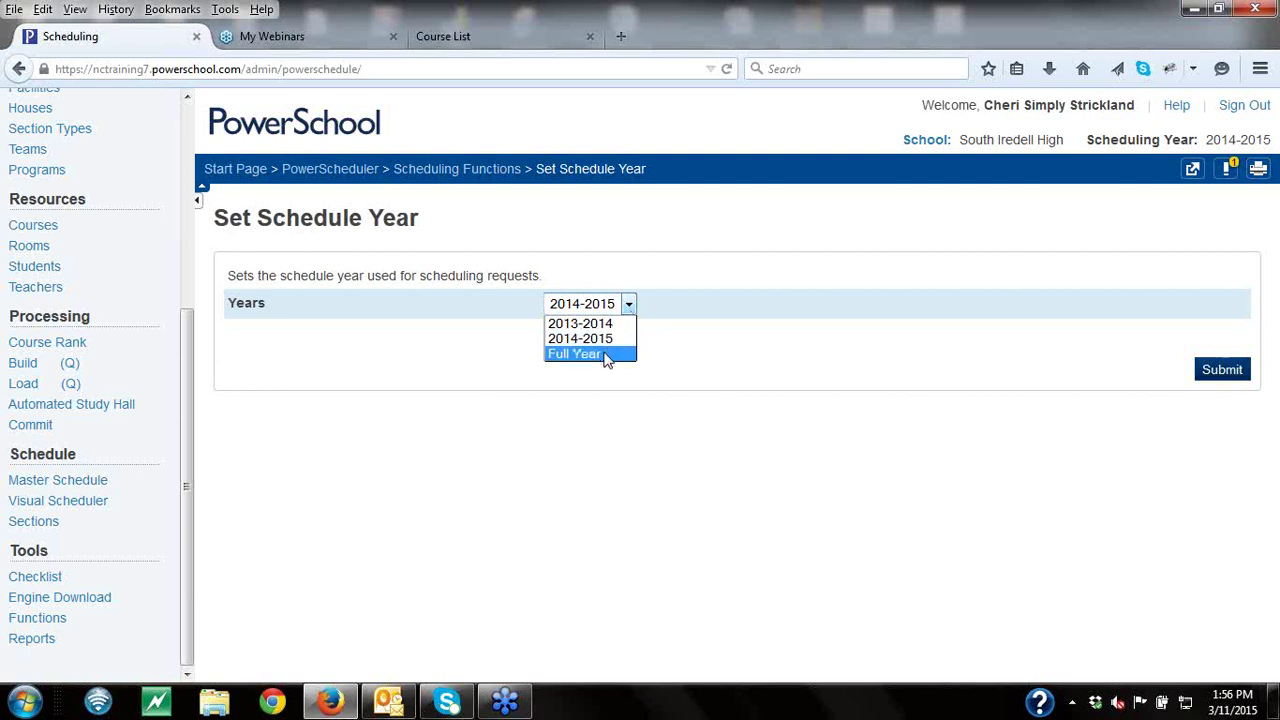
{"action": "left_click", "coordinate": [605, 355]}
{"action": "left_click", "coordinate": [1222, 380]}
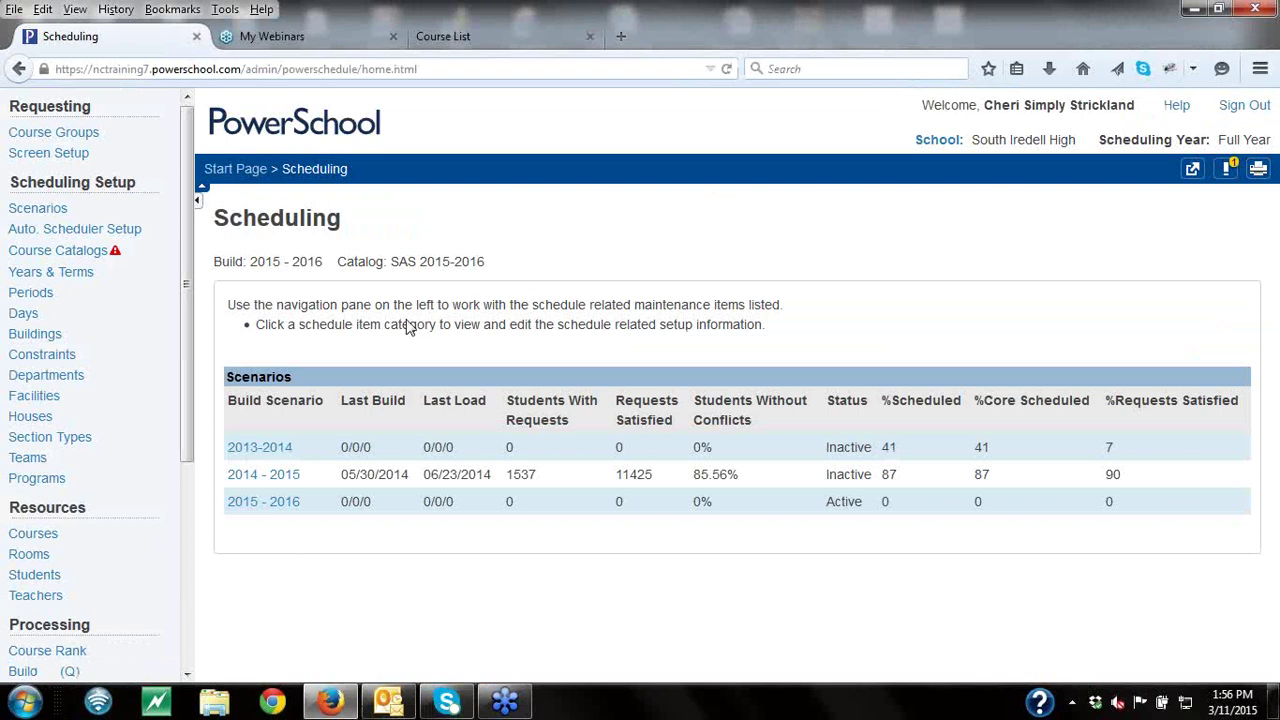
- Rename the Full Year schedule year as 2015-2016 with the abbreviation 15-16
{"action": "left_click", "coordinate": [82, 274]}
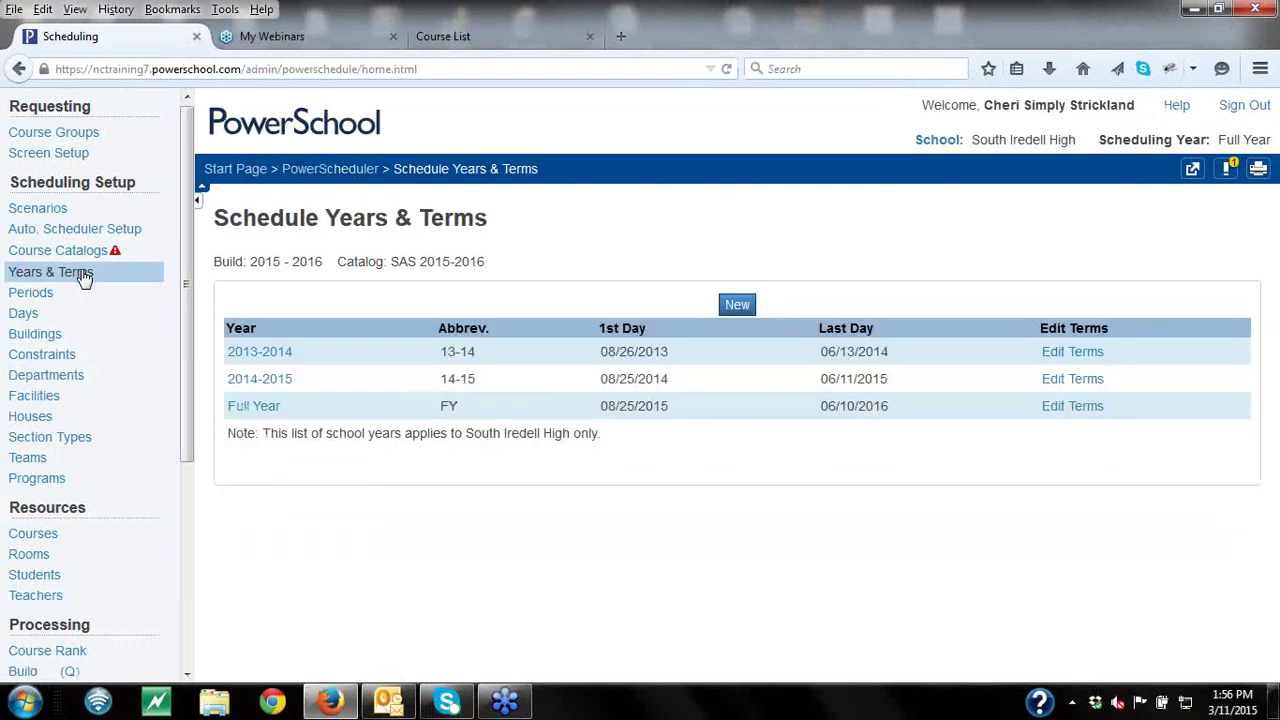
{"action": "left_click", "coordinate": [257, 406]}
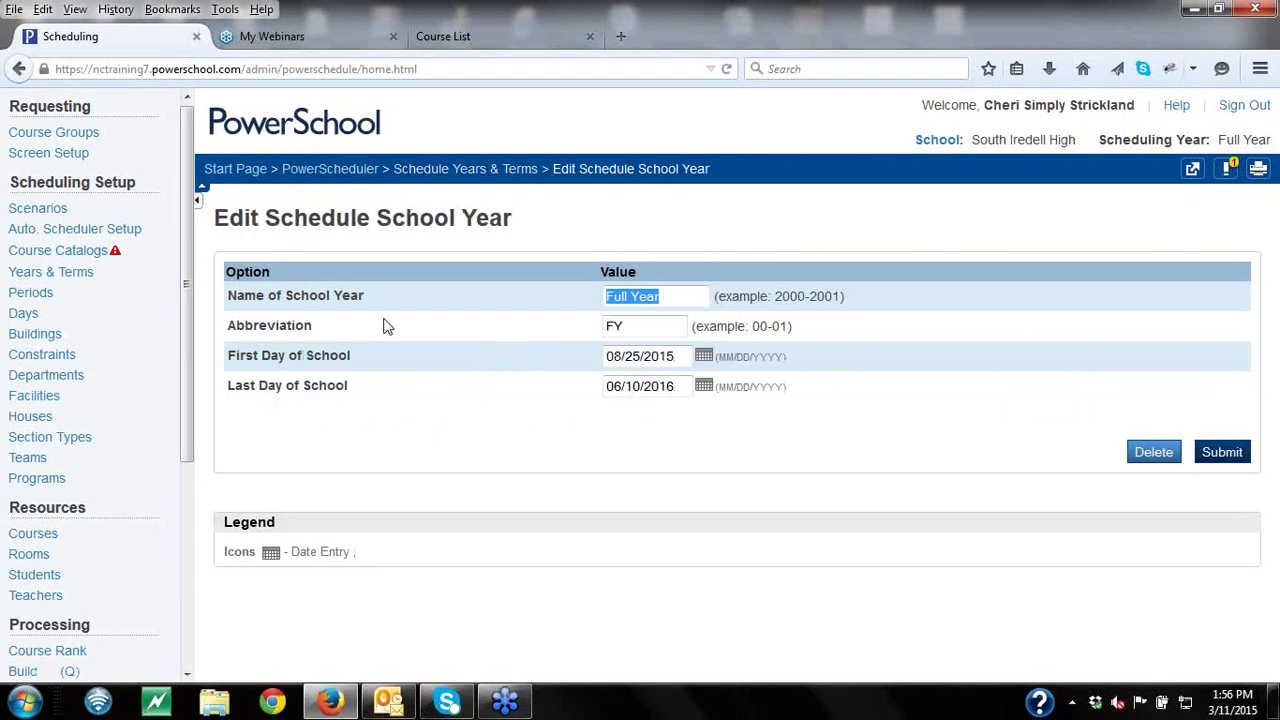
{"action": "type", "text": "2015-2016"}
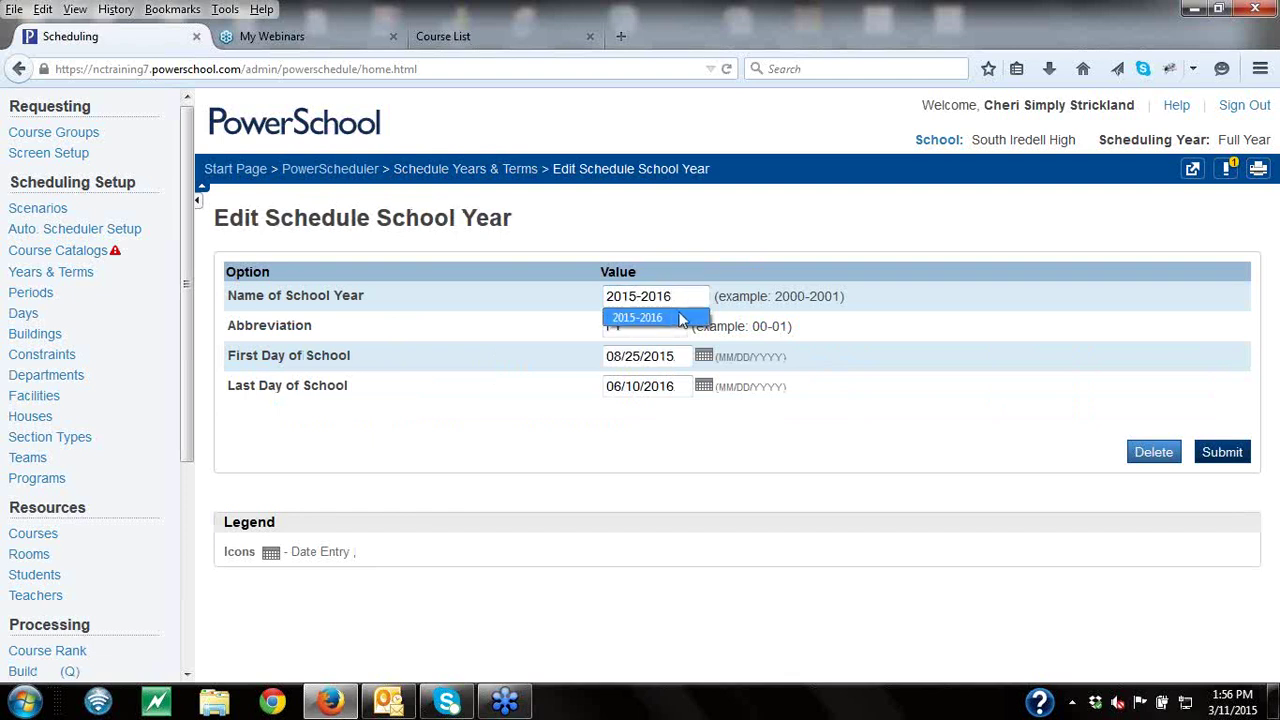
{"action": "left_click", "coordinate": [663, 318]}
{"action": "left_click", "coordinate": [649, 326]}
{"action": "type", "text": "15"}
{"action": "left_click", "coordinate": [651, 345]}
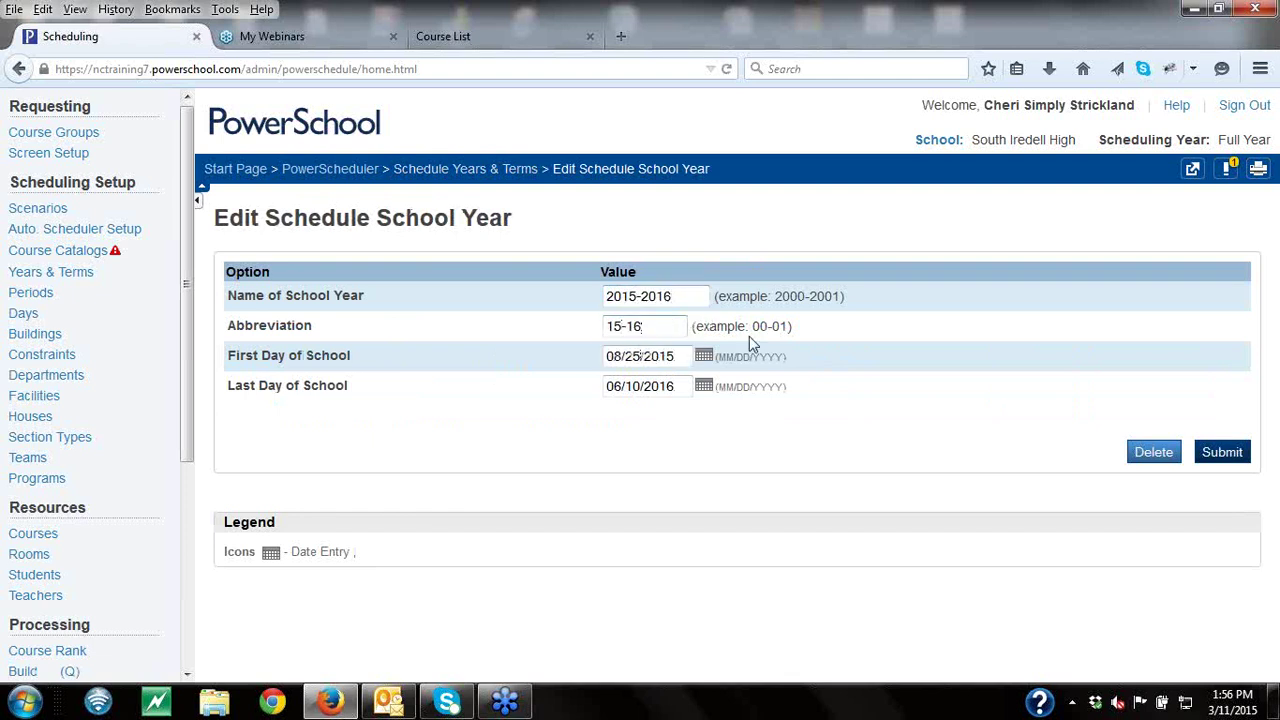
{"action": "left_click", "coordinate": [1236, 452]}
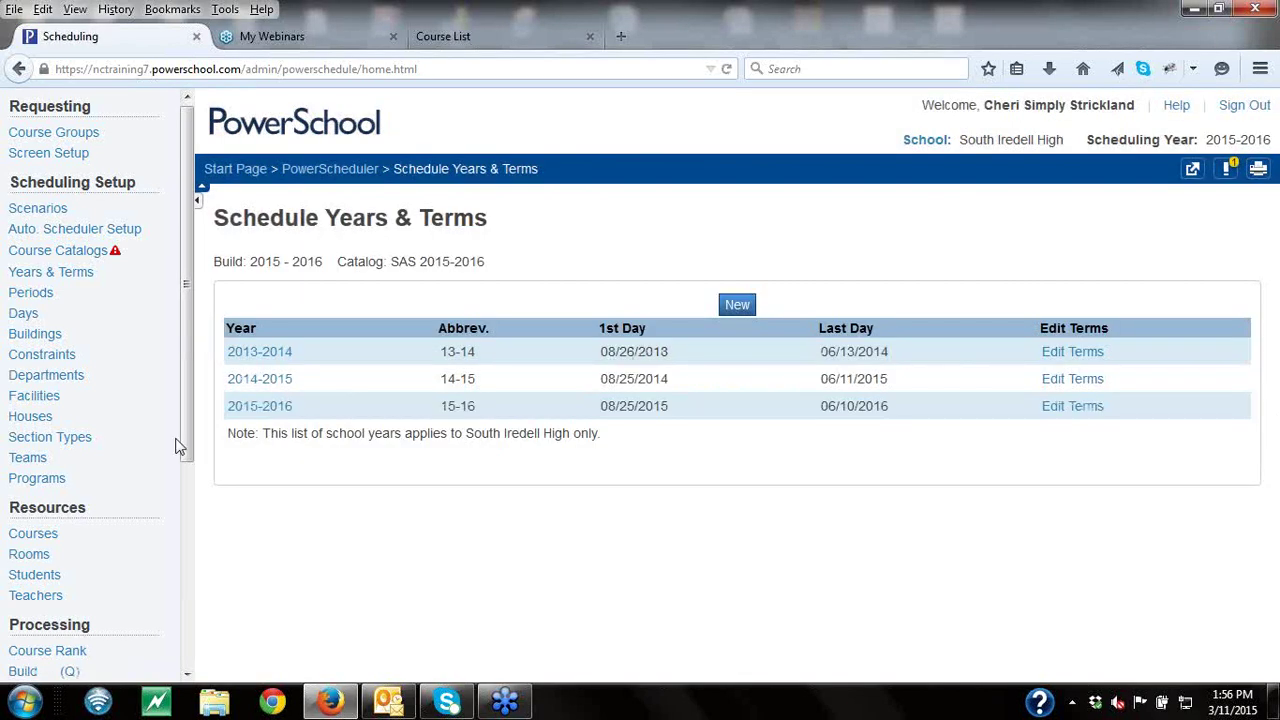
- Submit 2015-2016 as the schedule year in the Set Schedule Year scheduling function
{"action": "scroll", "coordinate": [175, 446], "scroll_direction": "down", "scroll_amount": 5}
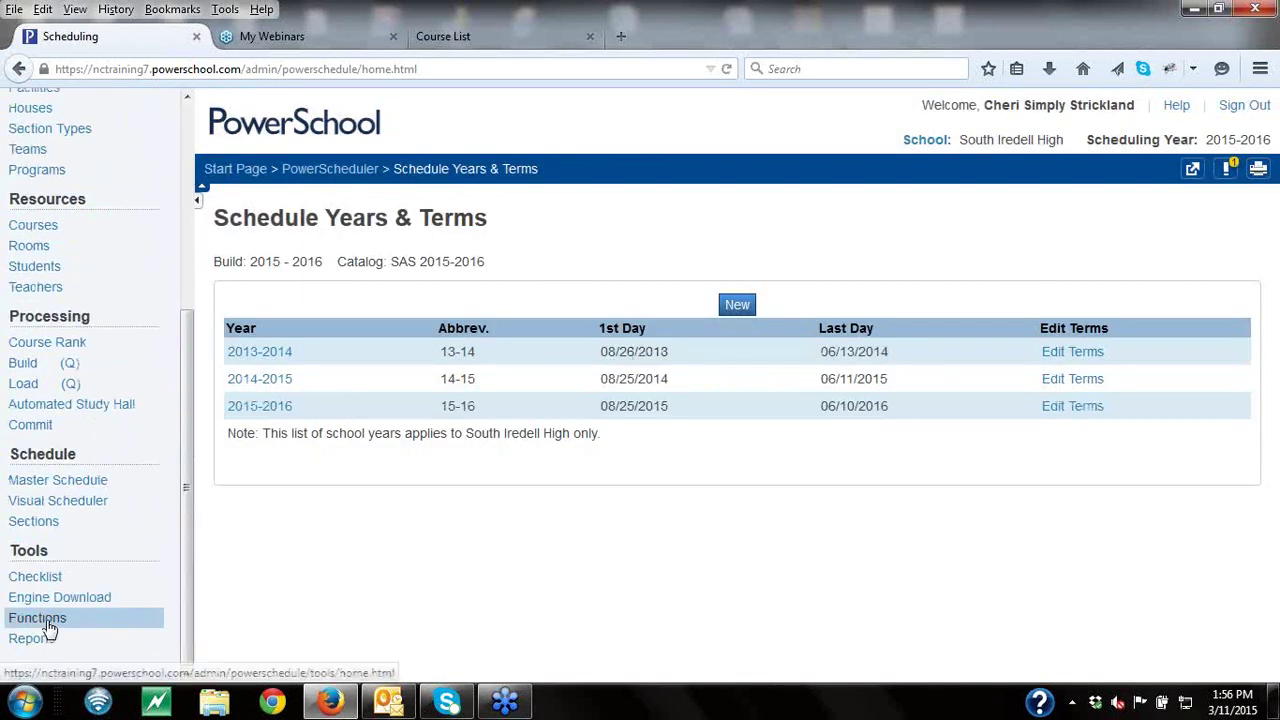
{"action": "left_click", "coordinate": [46, 624]}
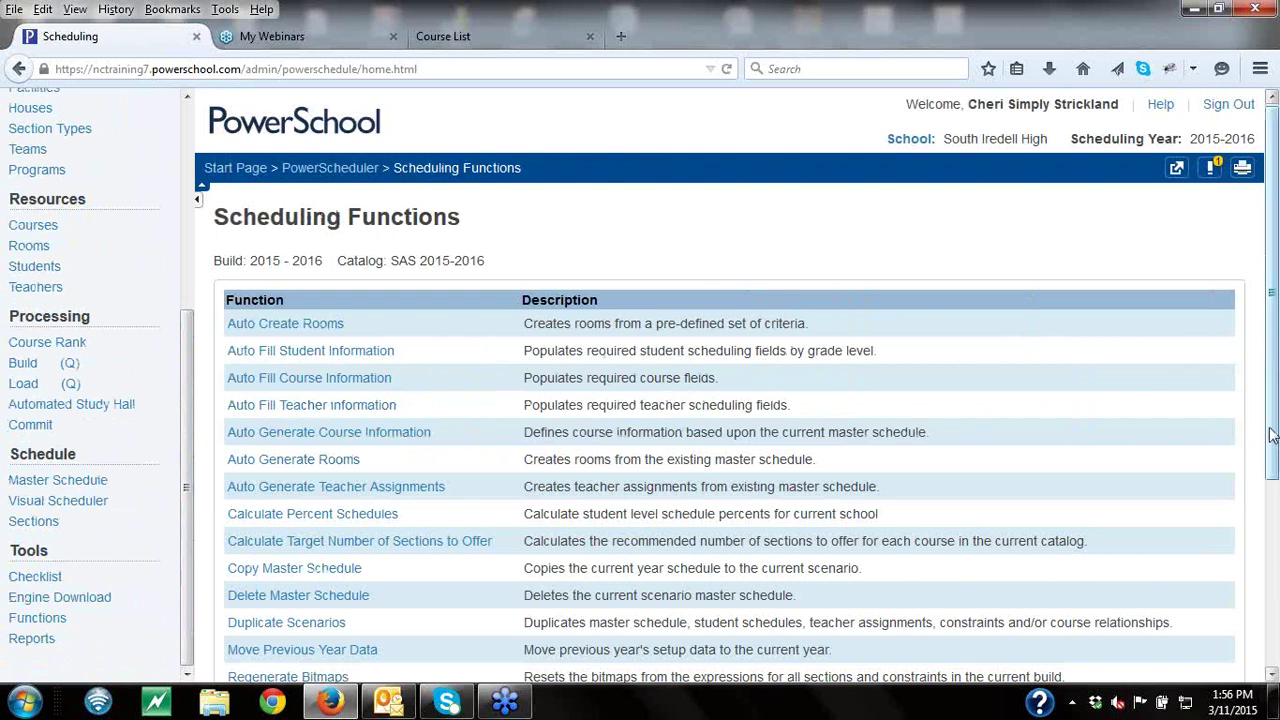
{"action": "scroll", "coordinate": [1196, 511], "scroll_direction": "down", "scroll_amount": 3}
{"action": "left_click", "coordinate": [258, 520]}
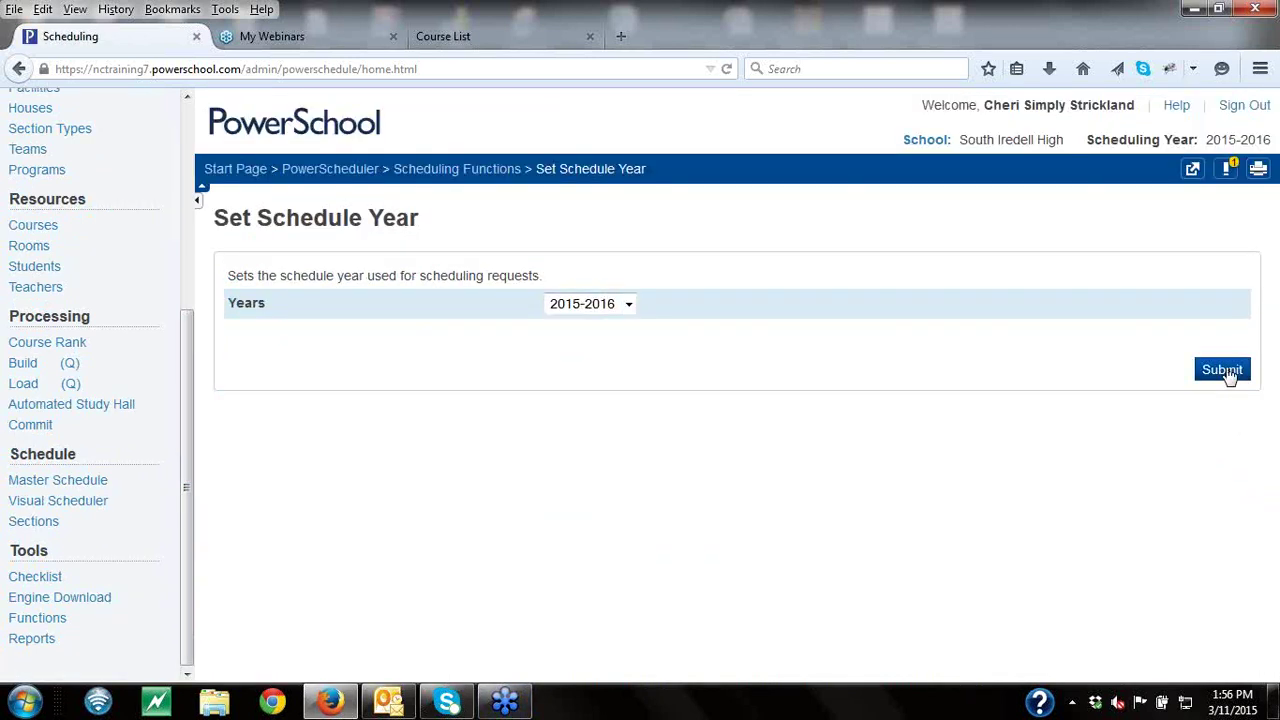
{"action": "left_click", "coordinate": [1222, 370]}
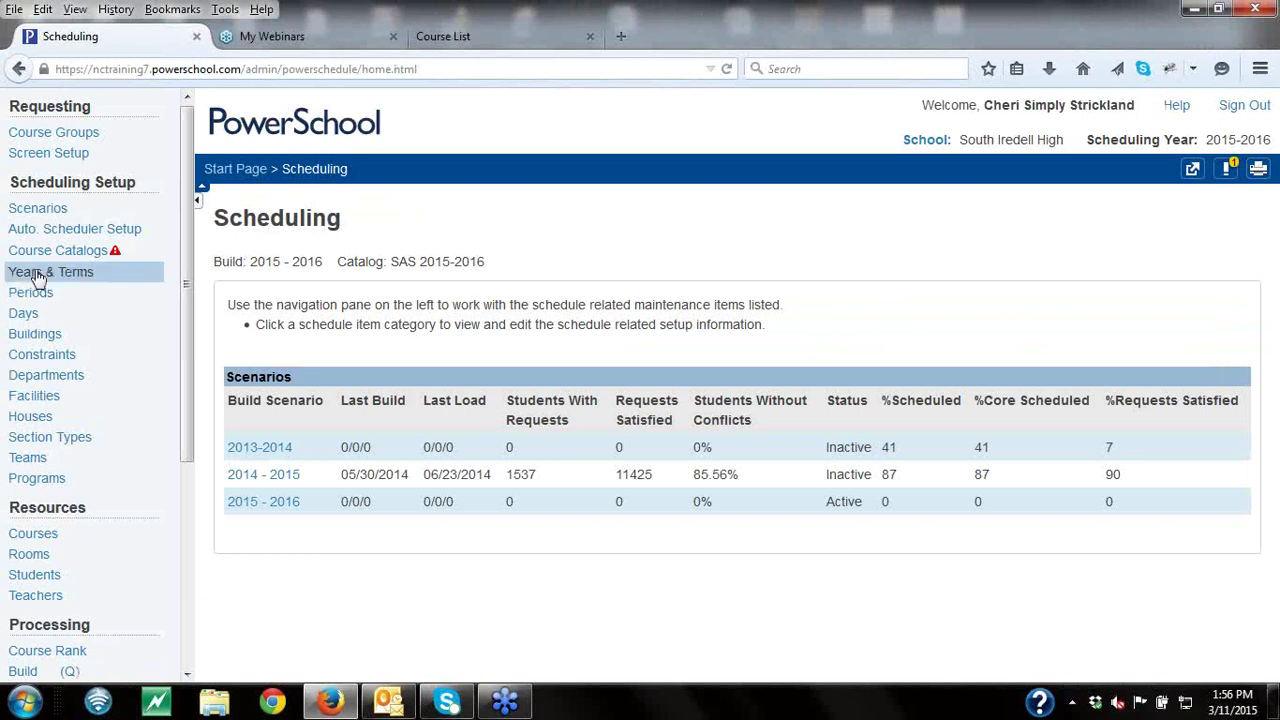
- Add the unavailable course 0000Self-Contained 3-5 (00002Z035) to the SAS 2015-2016 course catalog
{"action": "left_click", "coordinate": [70, 252]}
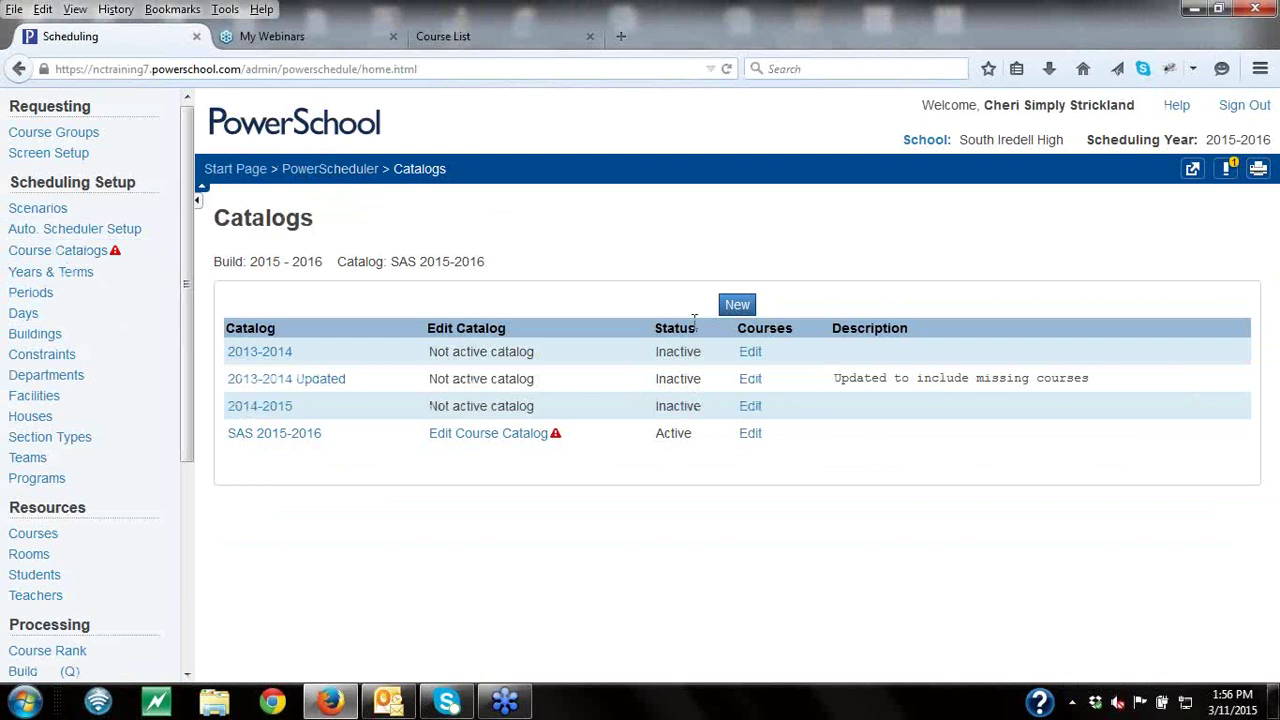
{"action": "left_click", "coordinate": [485, 437]}
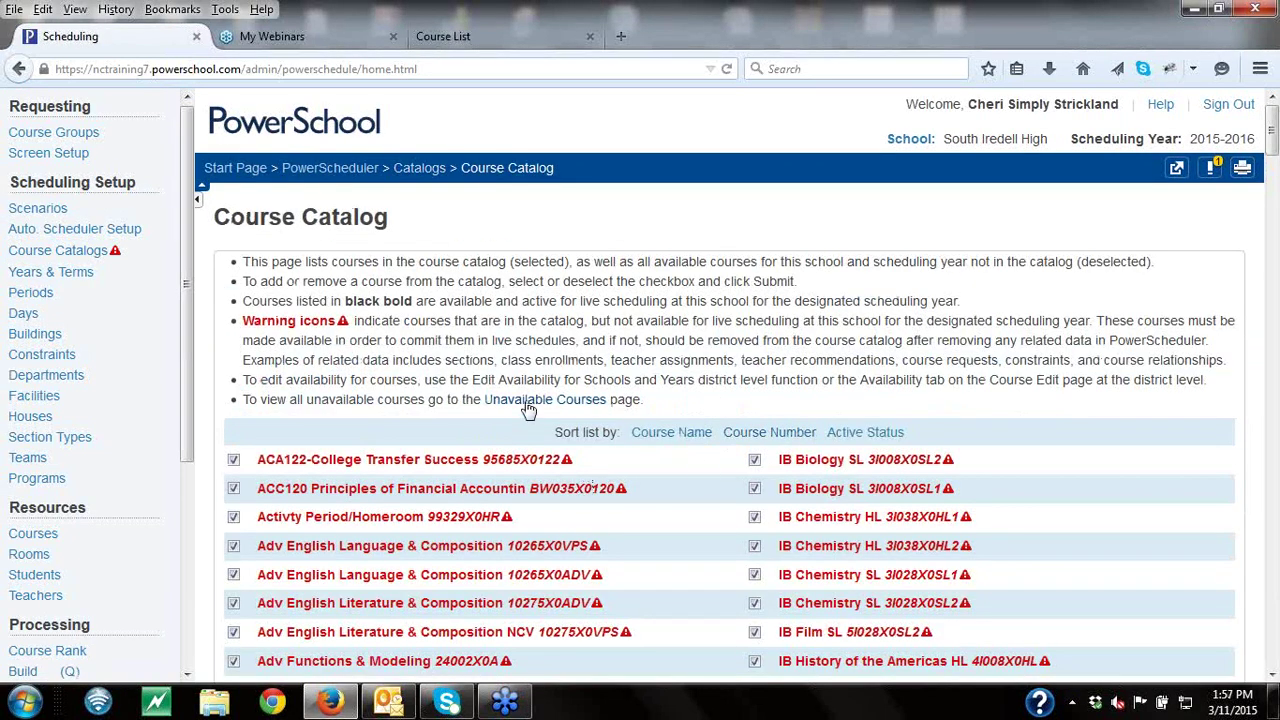
{"action": "left_click", "coordinate": [527, 403]}
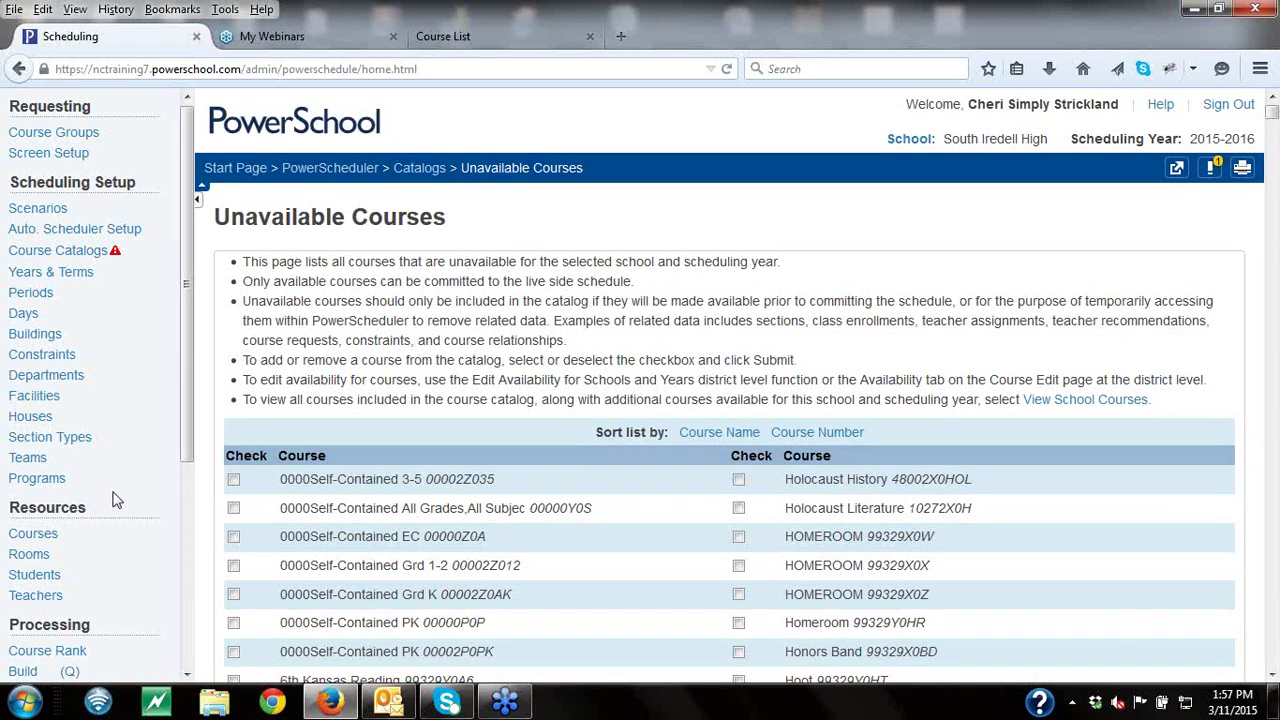
{"action": "left_click", "coordinate": [233, 479]}
{"action": "scroll", "coordinate": [1277, 557], "scroll_direction": "down", "scroll_amount": 20}
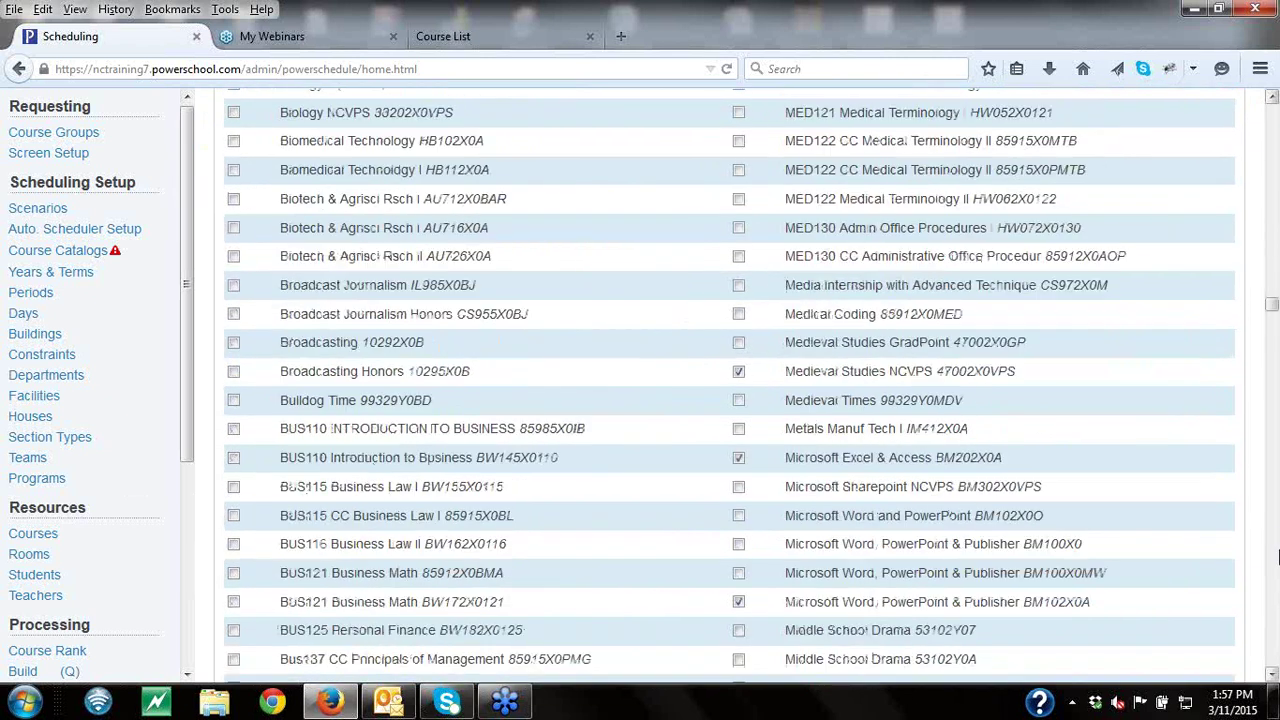
{"action": "scroll", "coordinate": [1274, 530], "scroll_direction": "down", "scroll_amount": 10}
{"action": "scroll", "coordinate": [1272, 510], "scroll_direction": "down", "scroll_amount": 10}
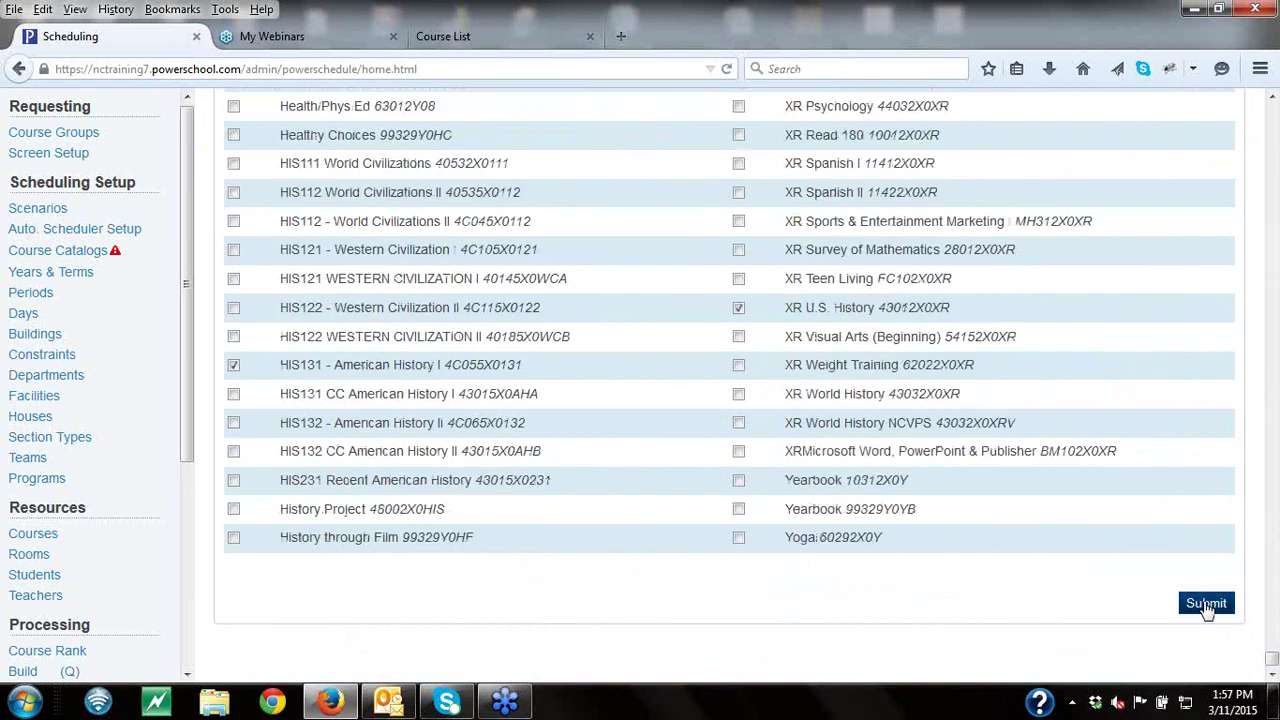
{"action": "left_click", "coordinate": [1206, 604]}
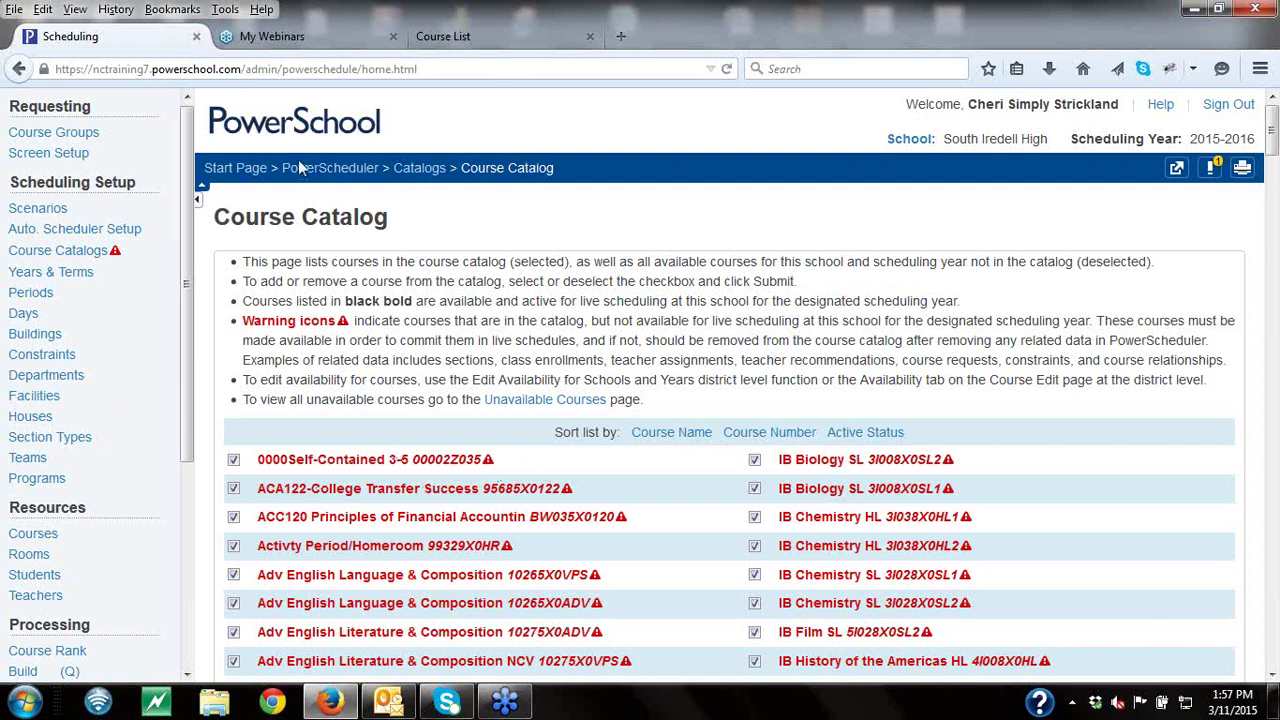
- Return to the start page and switch the school to LEA Office
{"action": "left_click", "coordinate": [230, 174]}
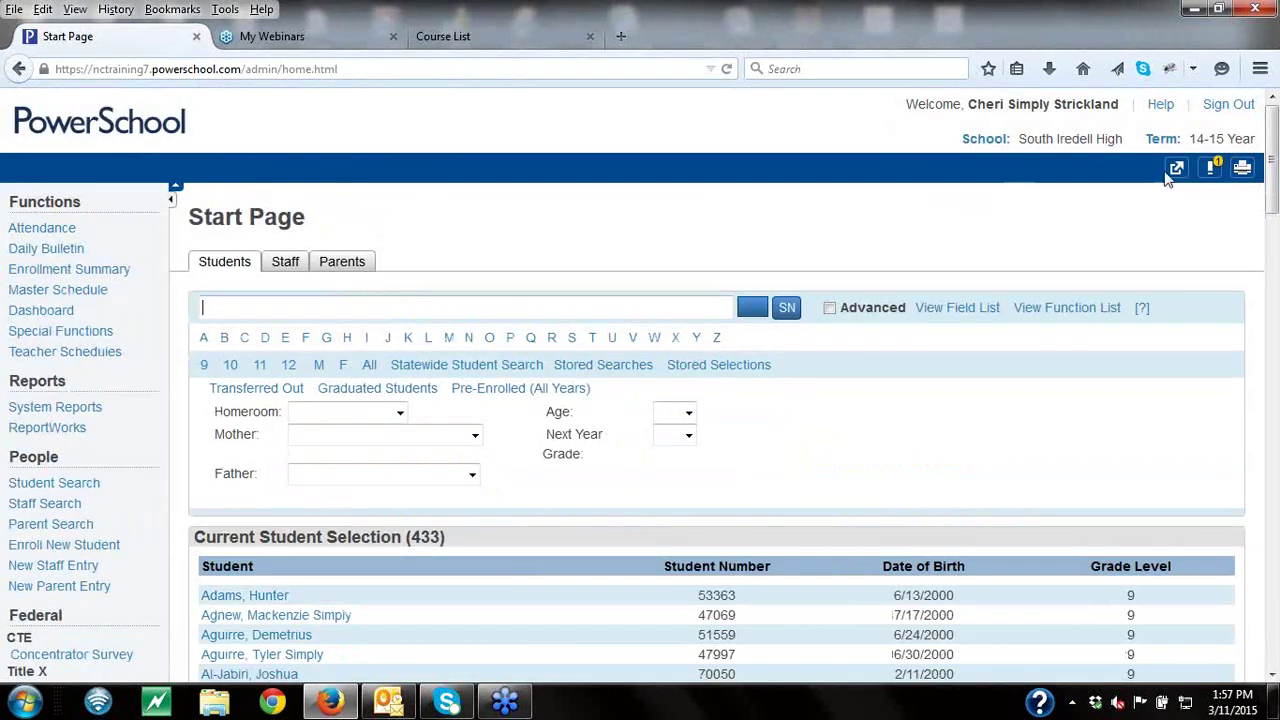
{"action": "left_click", "coordinate": [987, 142]}
{"action": "left_click", "coordinate": [1108, 140]}
{"action": "scroll", "coordinate": [1050, 300], "scroll_direction": "down", "scroll_amount": 5}
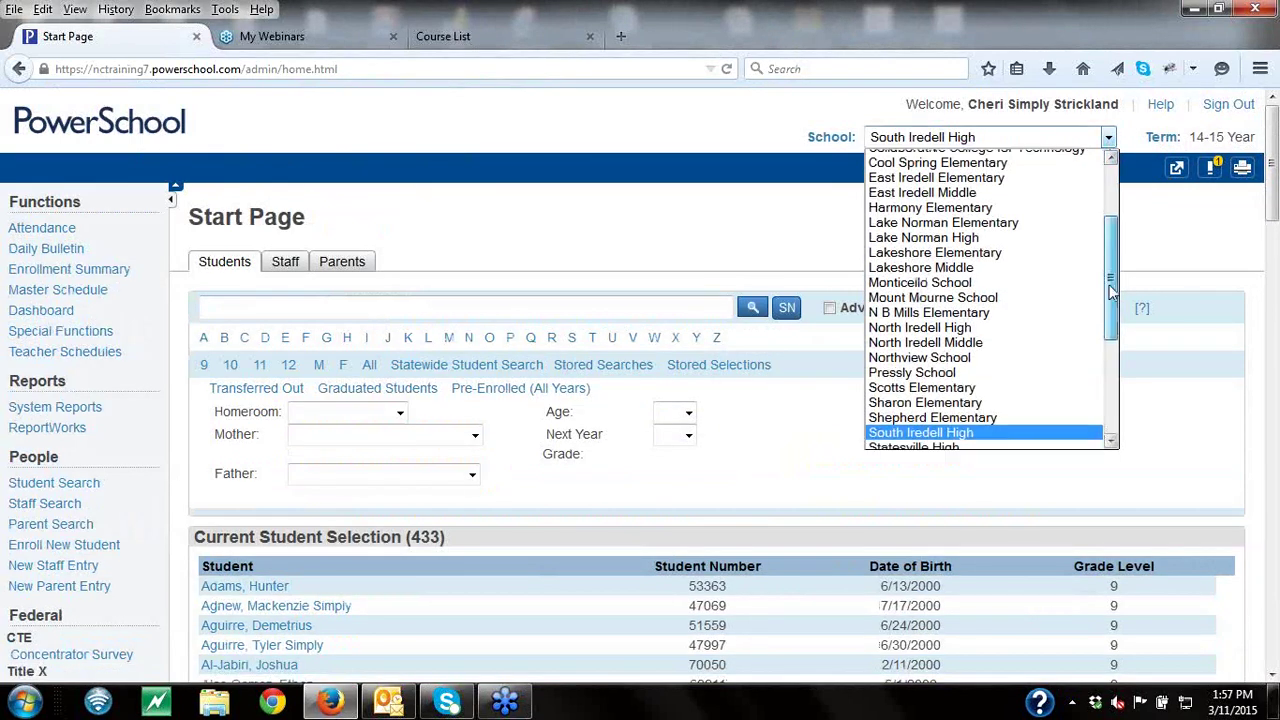
{"action": "left_click", "coordinate": [936, 448]}
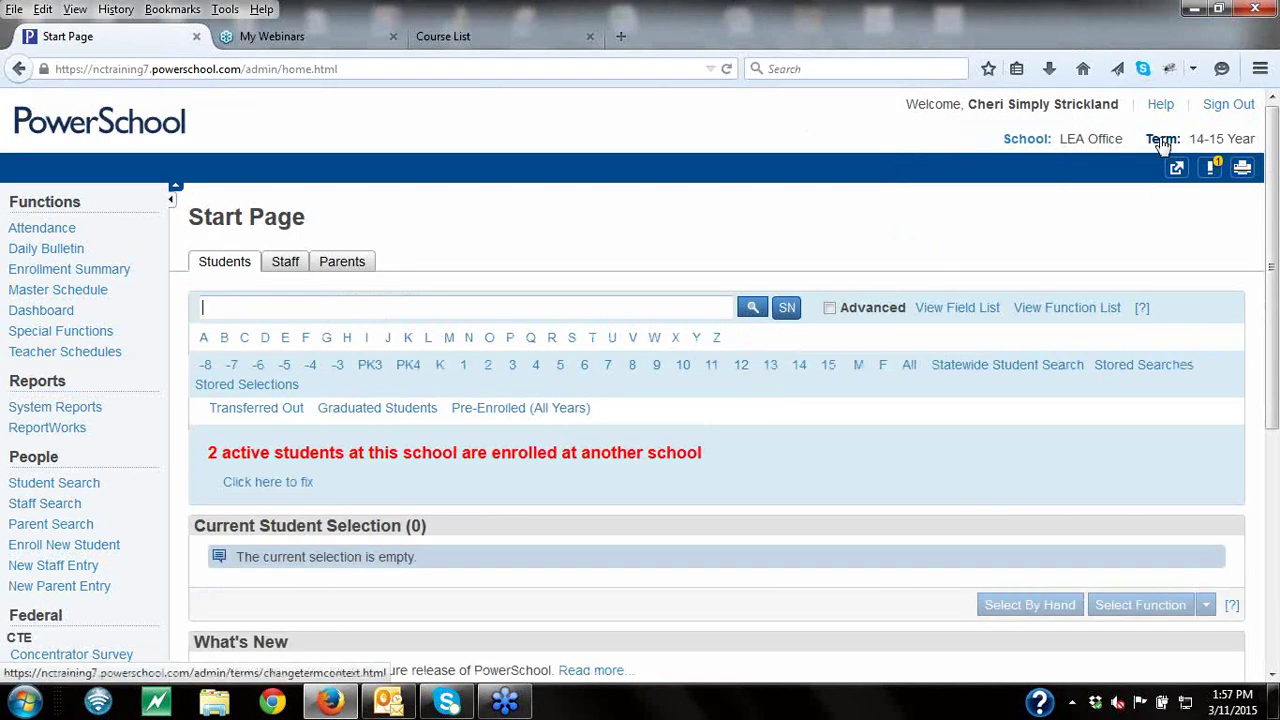
- Look through the school-year terms available for the LEA Office
{"action": "left_click", "coordinate": [1163, 138]}
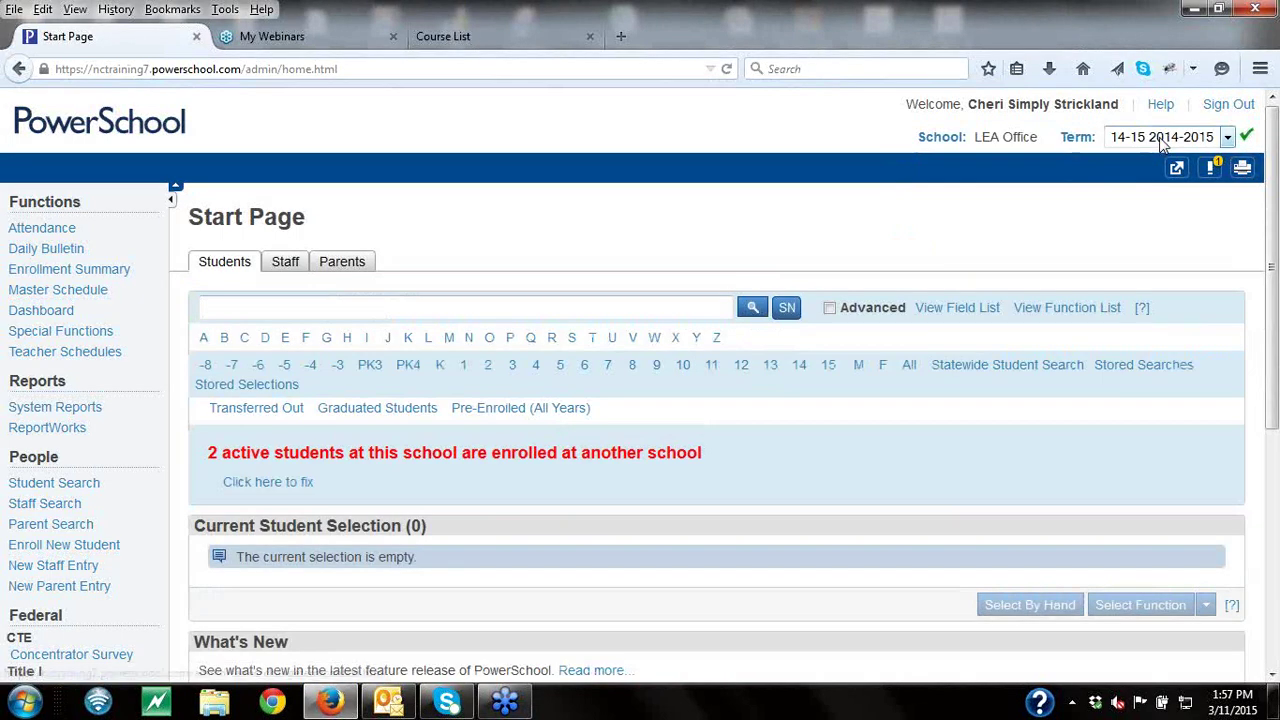
{"action": "left_click", "coordinate": [1228, 137]}
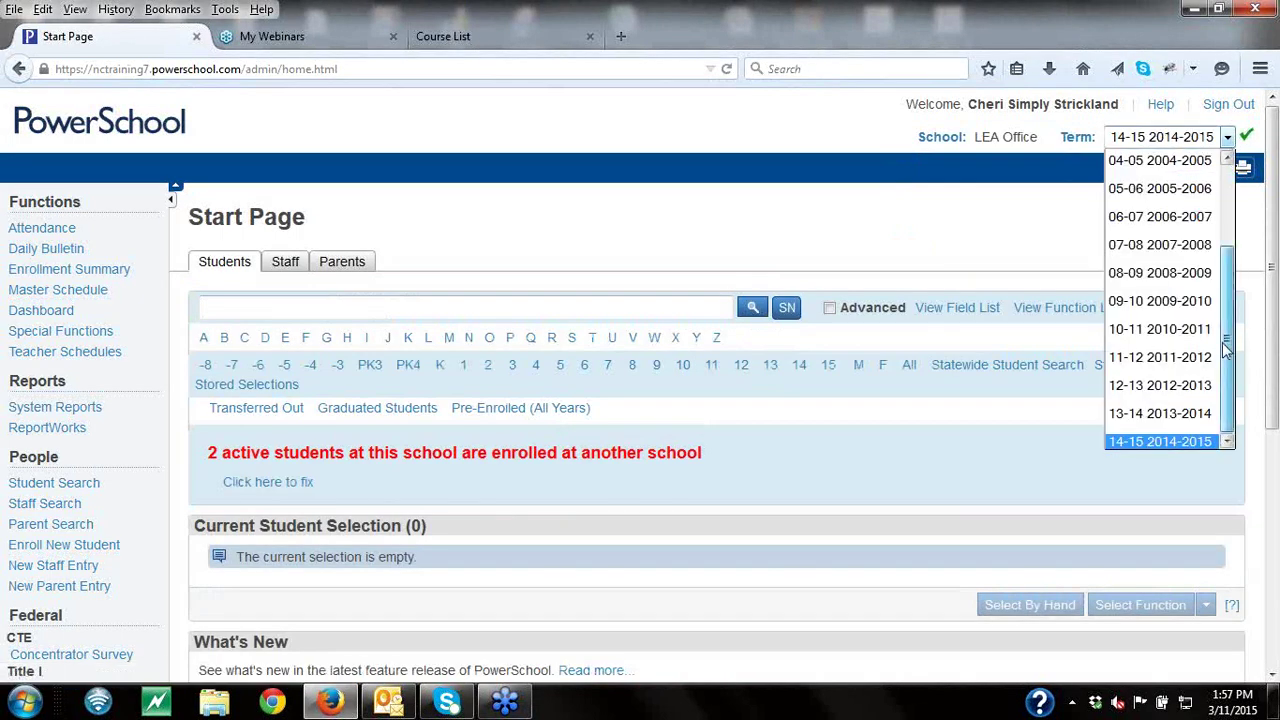
{"action": "left_click", "coordinate": [912, 233]}
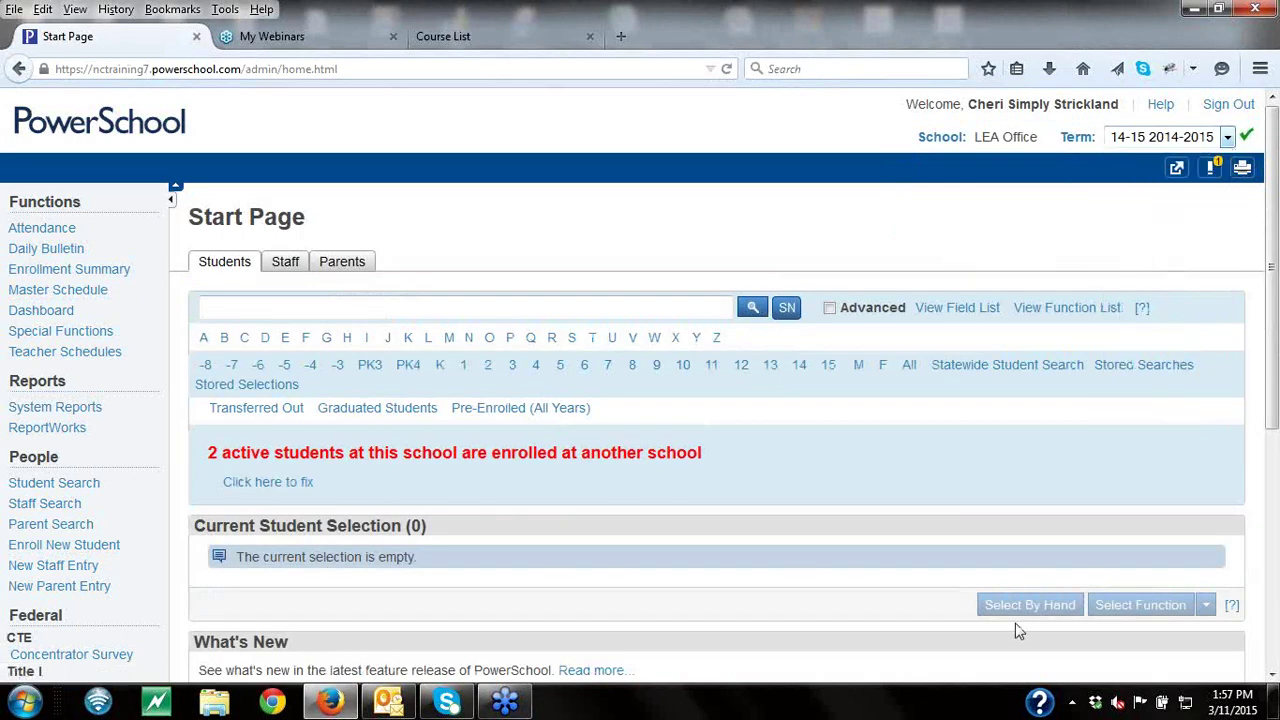
- Open the Years & Terms settings in the LEA setup
{"action": "left_click_drag", "start_coordinate": [1271, 420], "coordinate": [1271, 540]}
{"action": "left_click", "coordinate": [17, 576]}
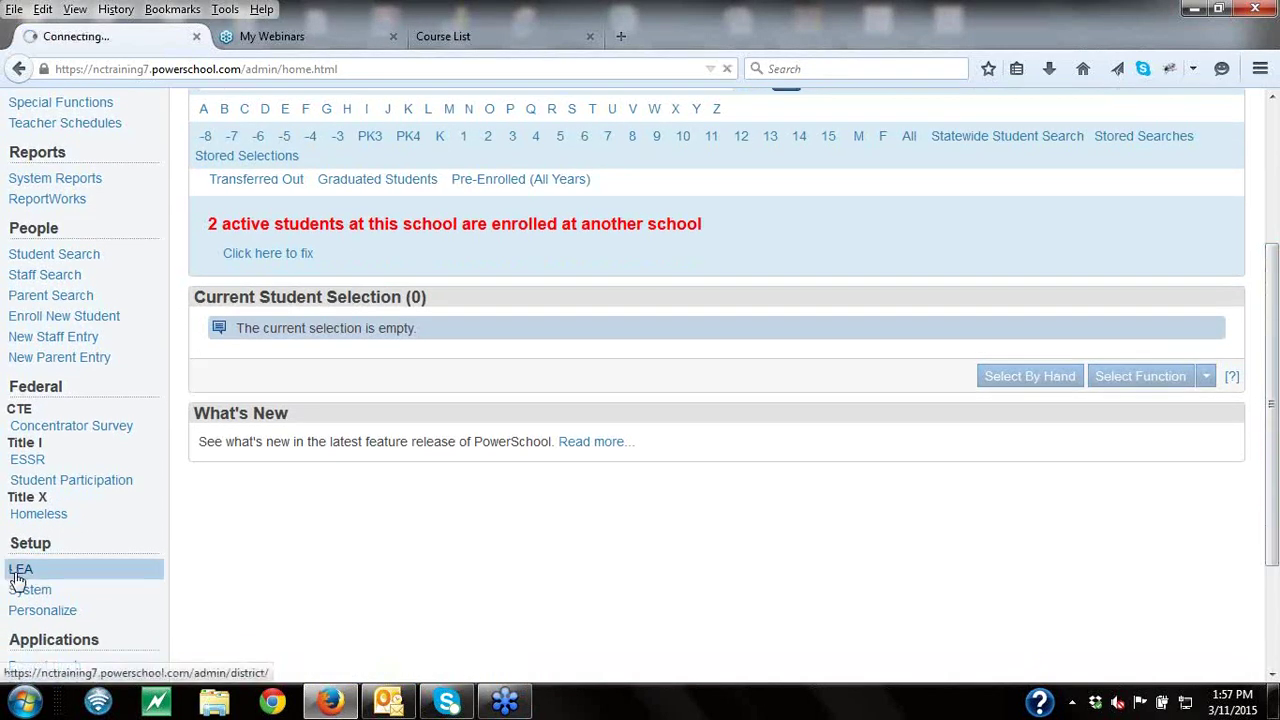
{"action": "scroll", "coordinate": [1273, 441], "scroll_direction": "down", "scroll_amount": 1}
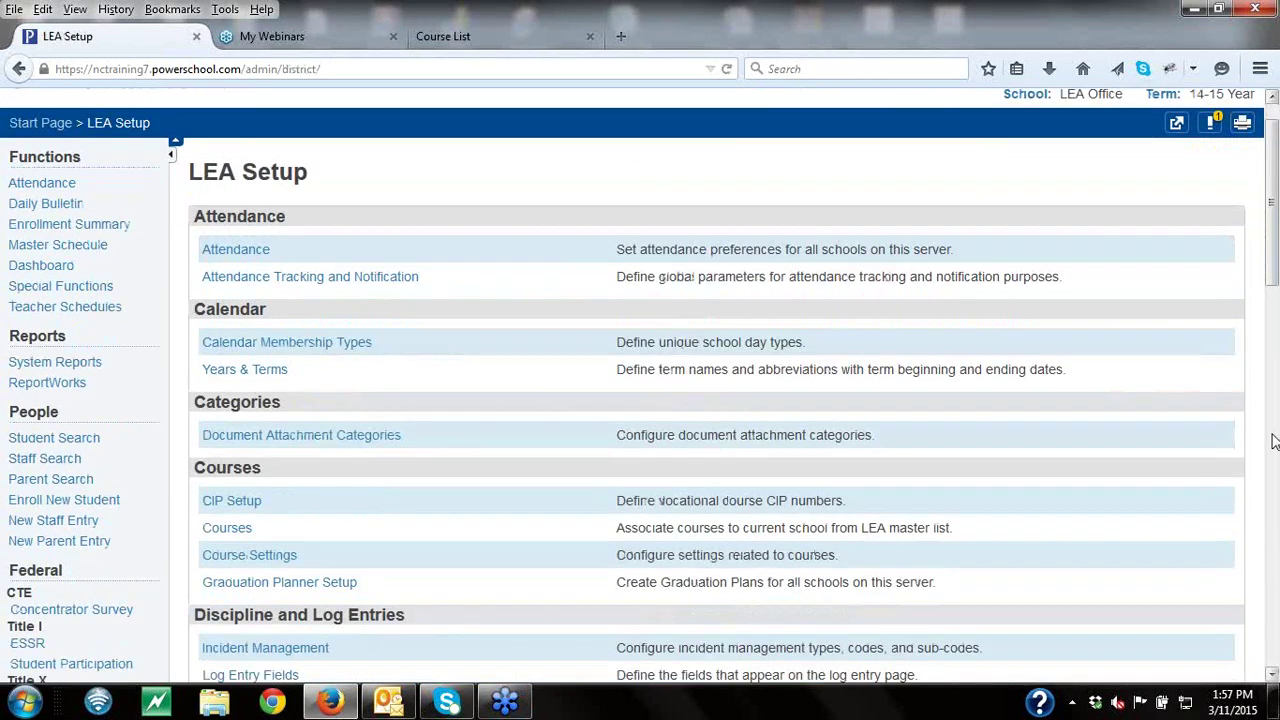
{"action": "scroll", "coordinate": [1273, 441], "scroll_direction": "down", "scroll_amount": 8}
{"action": "scroll", "coordinate": [1268, 488], "scroll_direction": "down", "scroll_amount": 15}
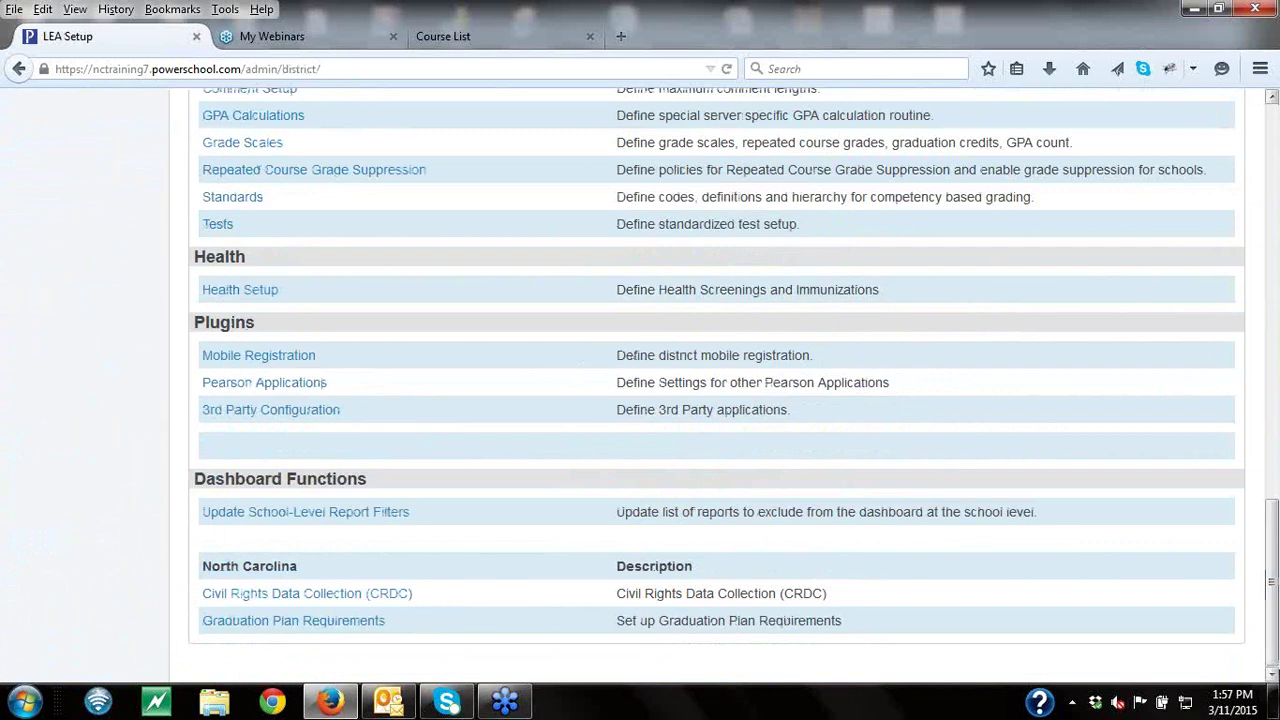
{"action": "left_click_drag", "start_coordinate": [1275, 655], "coordinate": [1265, 323]}
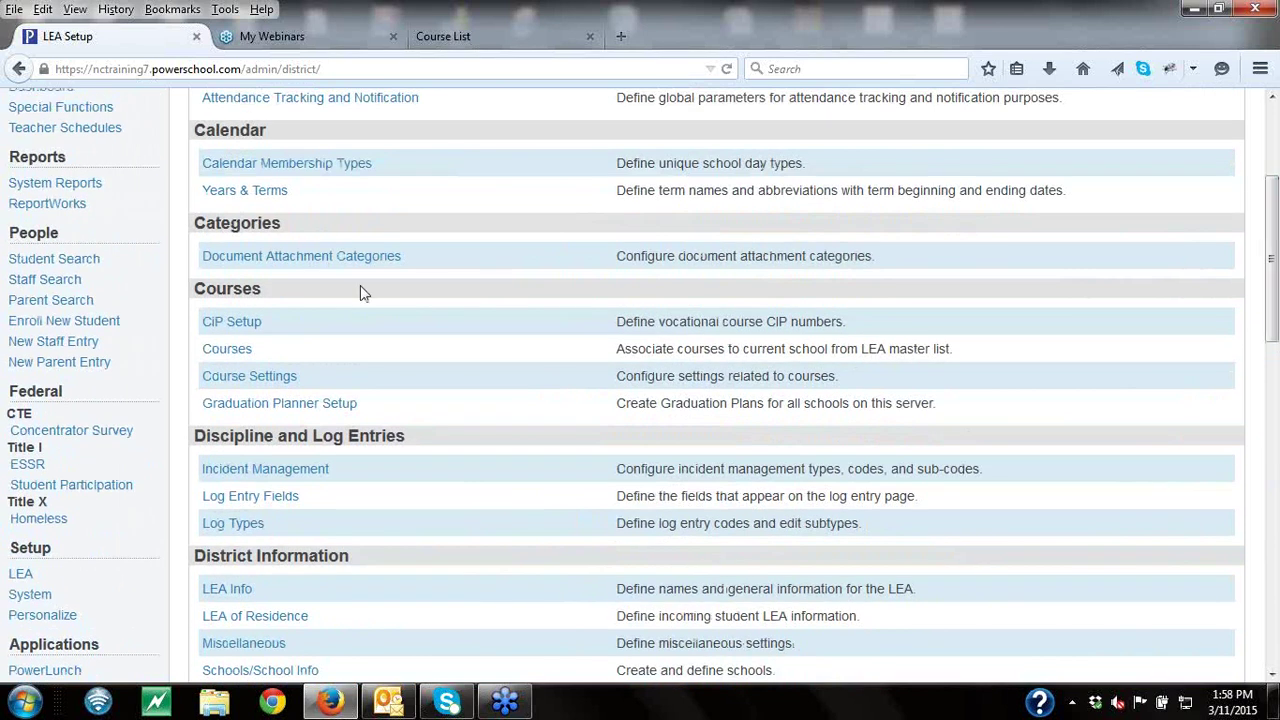
{"action": "left_click", "coordinate": [245, 196]}
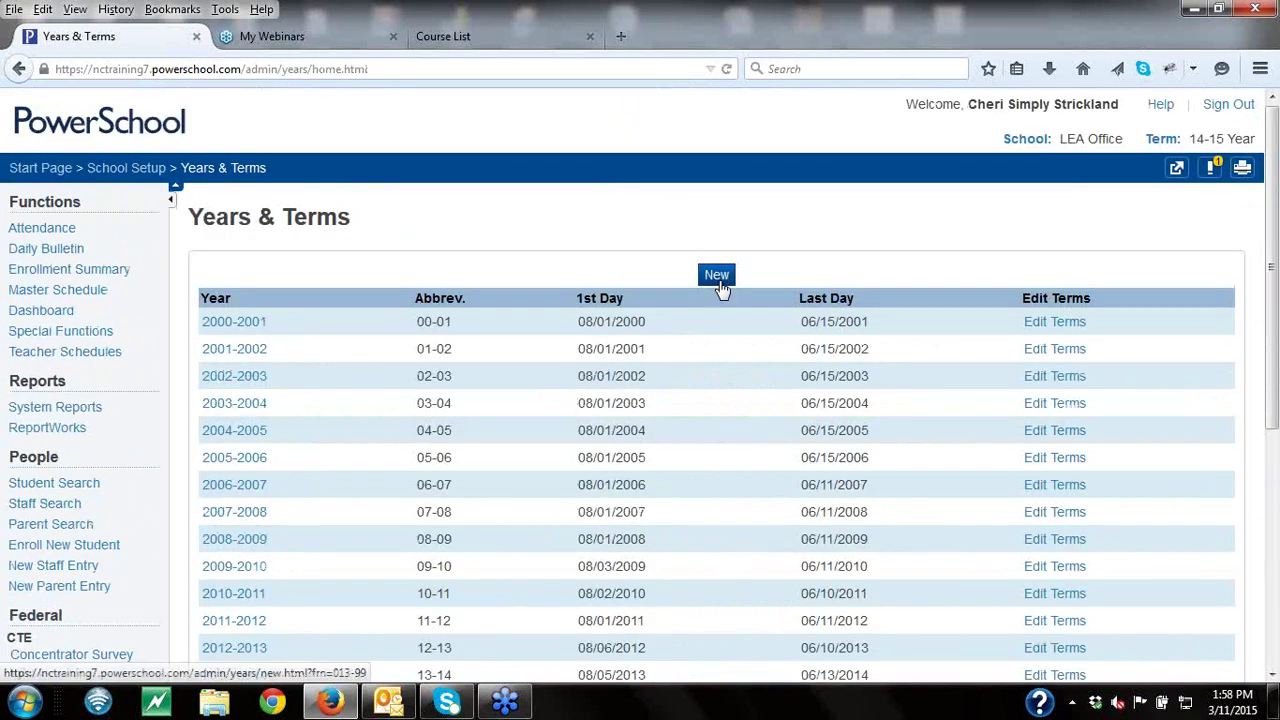
- Start a new LEA Office school year named 2015-2016 with the abbreviation 15-16
{"action": "left_click", "coordinate": [720, 286]}
{"action": "type", "text": "2"}
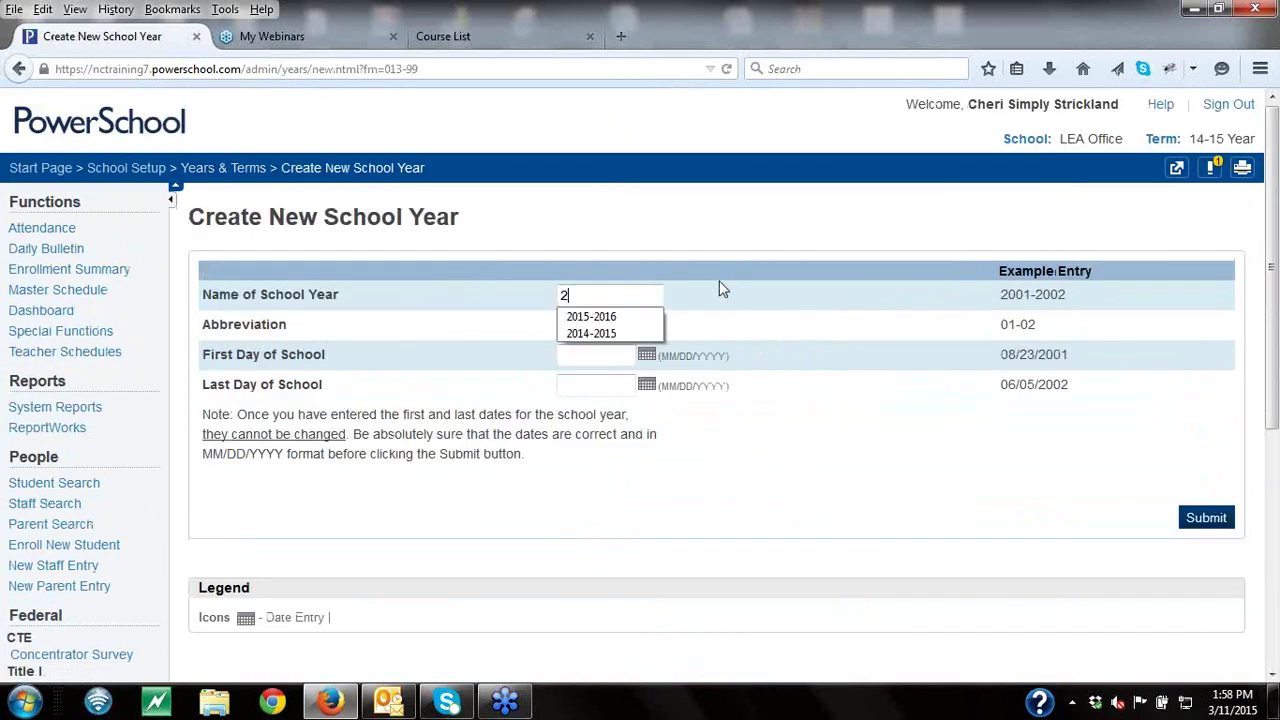
{"action": "type", "text": "015"}
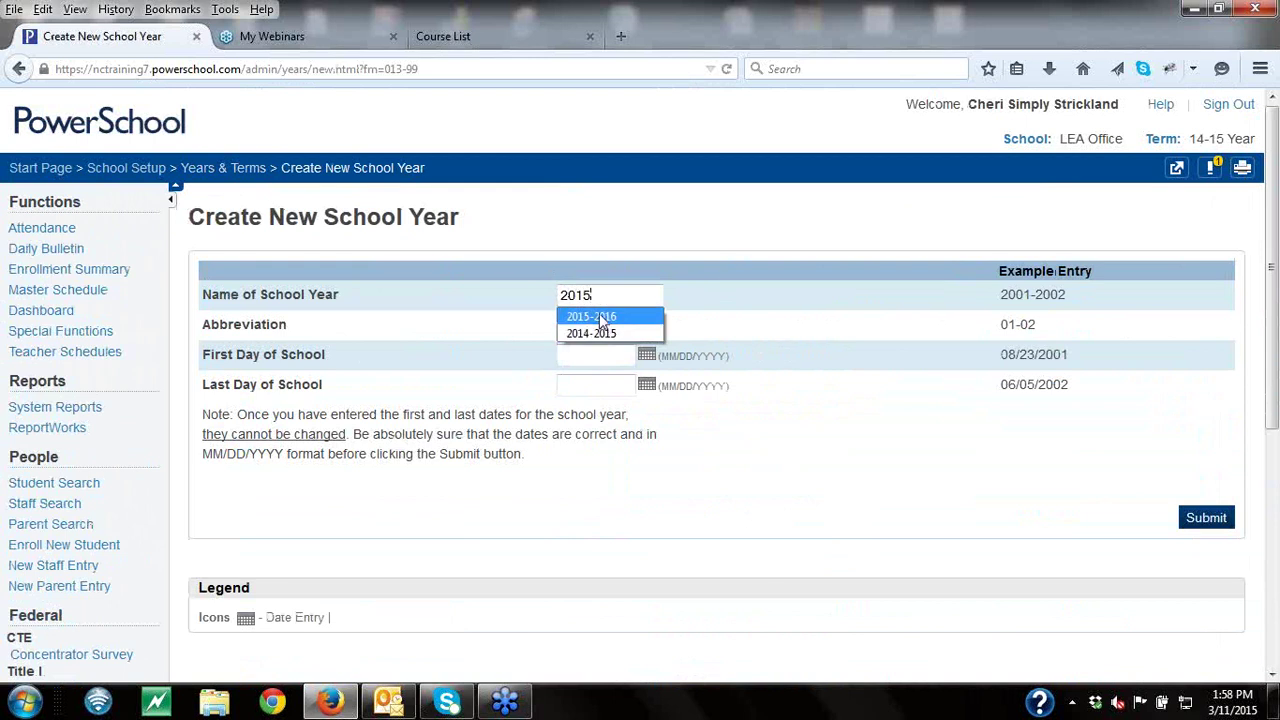
{"action": "left_click", "coordinate": [591, 316]}
{"action": "type", "text": "15"}
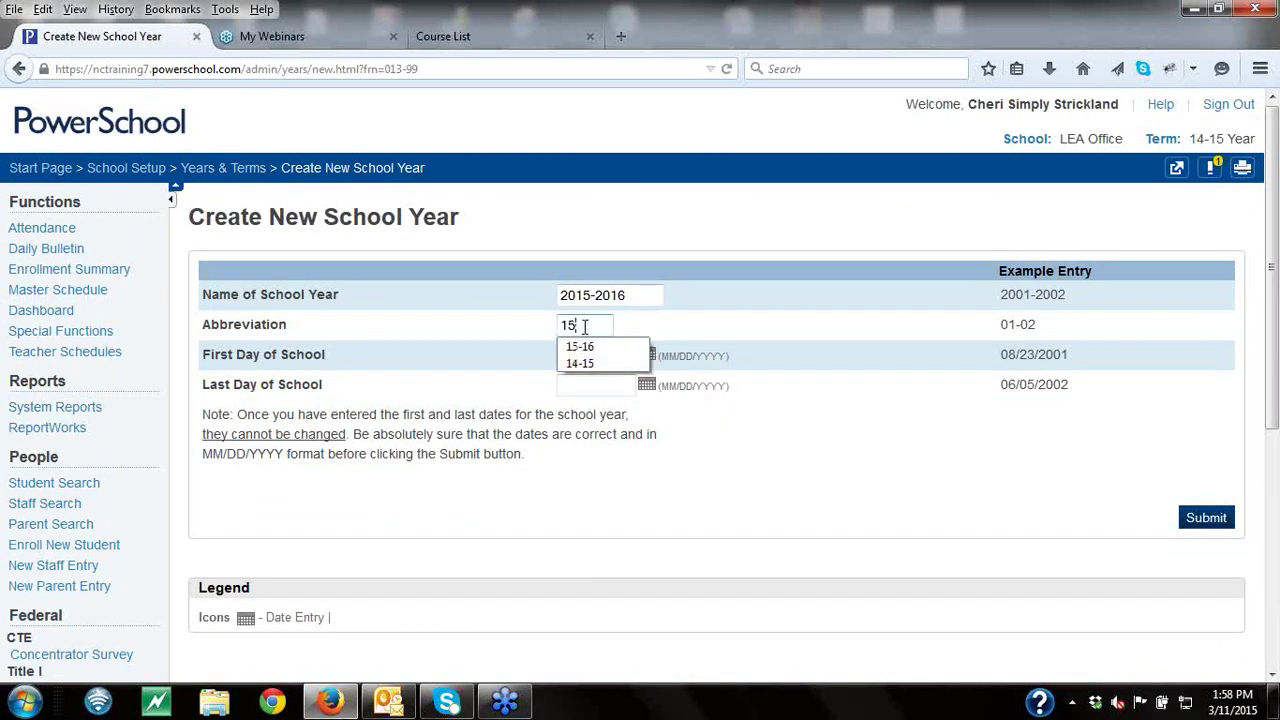
{"action": "left_click", "coordinate": [584, 346]}
- Set the LEA school year's first day to 08/25/2015 and last day to 06/10/2016, and submit it
{"action": "left_click", "coordinate": [574, 355]}
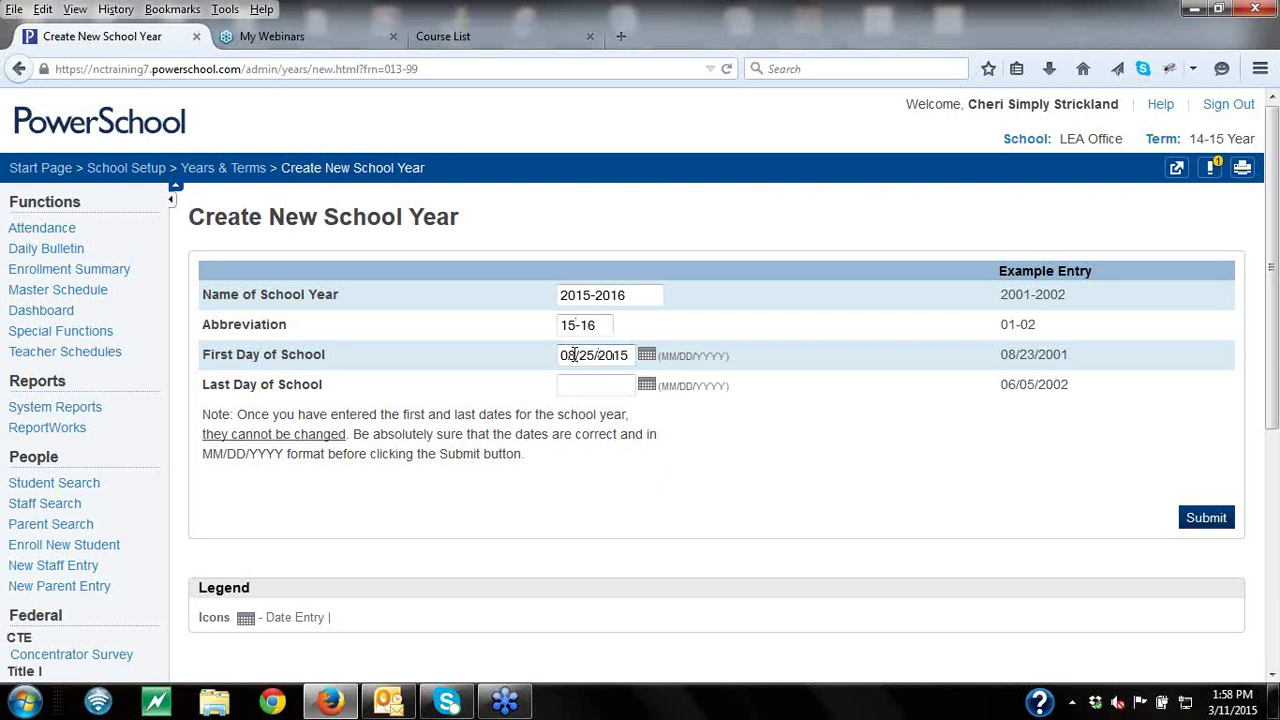
{"action": "left_click", "coordinate": [583, 385]}
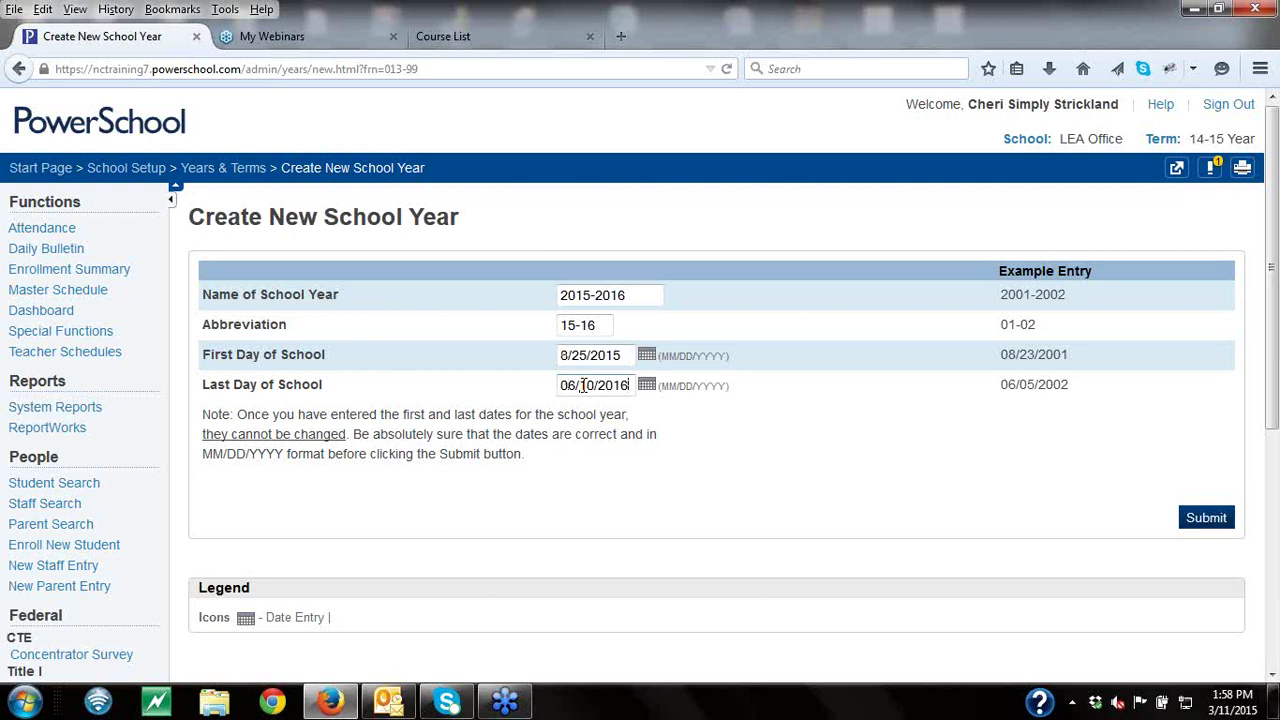
{"action": "left_click", "coordinate": [1205, 517]}
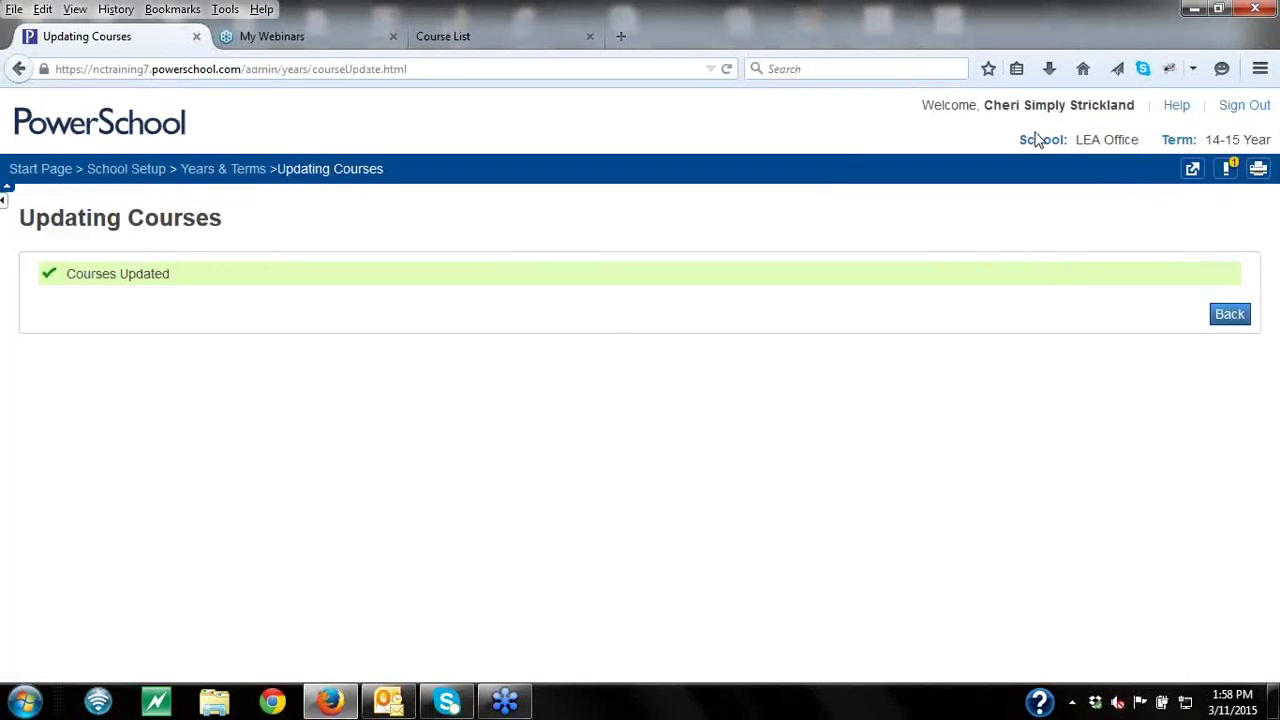
- Switch the school from LEA Office to South Iredell High
{"action": "left_click", "coordinate": [1043, 140]}
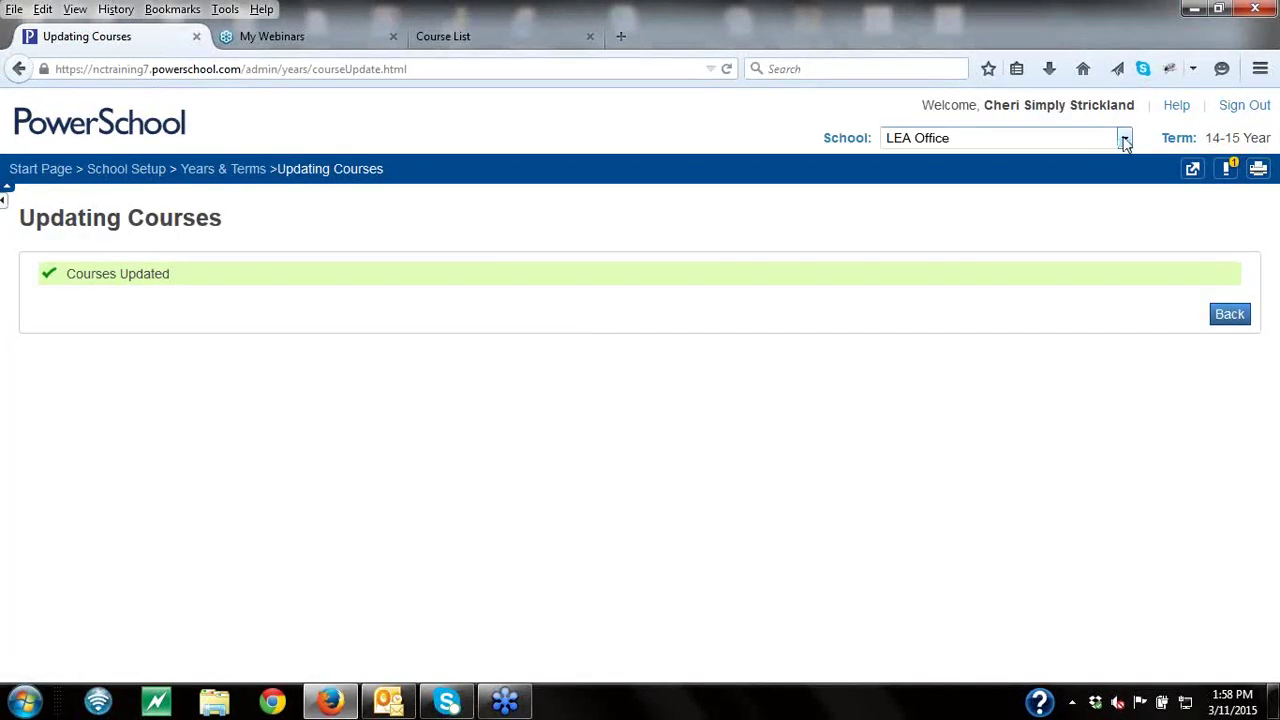
{"action": "left_click", "coordinate": [1124, 140]}
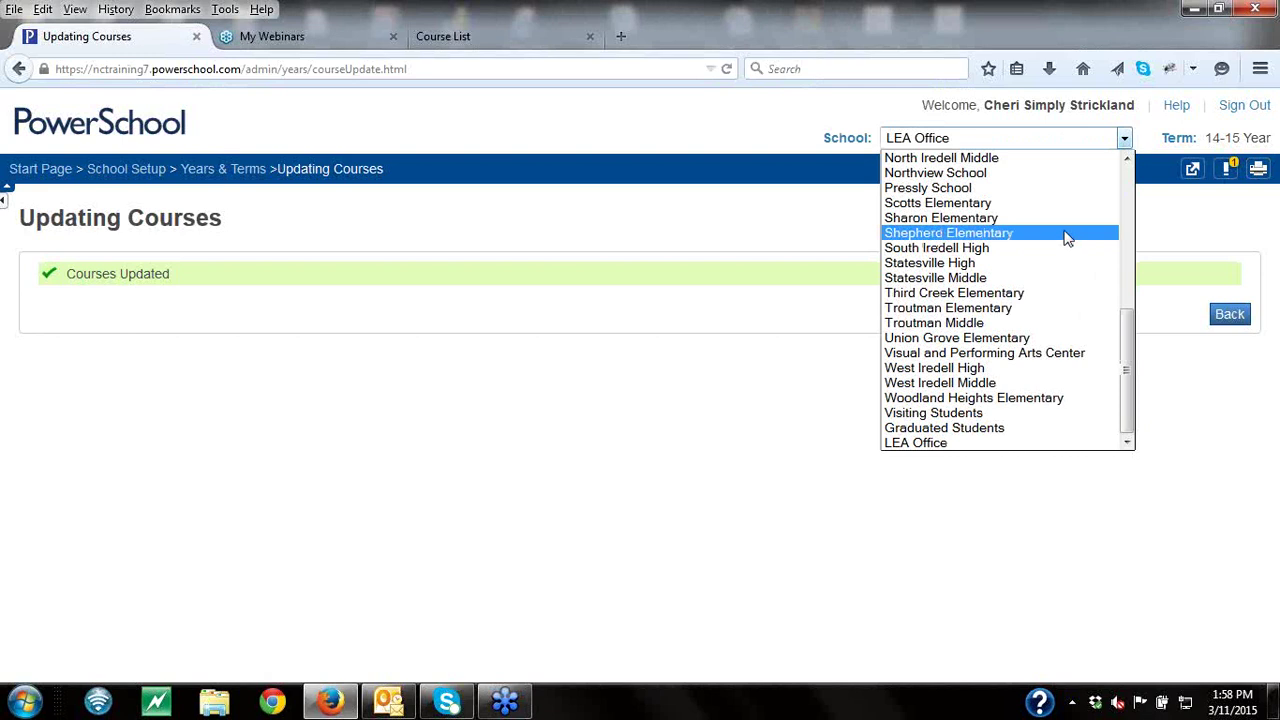
{"action": "left_click", "coordinate": [1036, 248]}
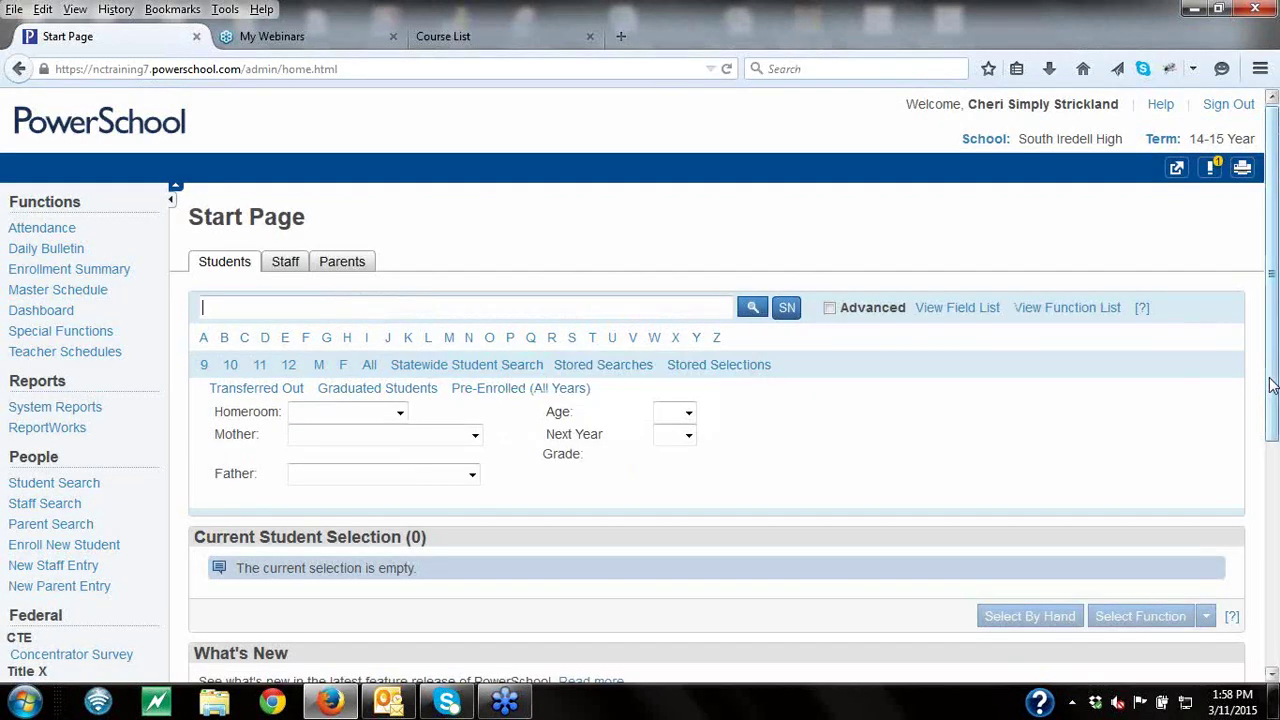
- Open the Years & Terms settings in South Iredell High's school setup
{"action": "left_click_drag", "start_coordinate": [1275, 370], "coordinate": [1275, 457]}
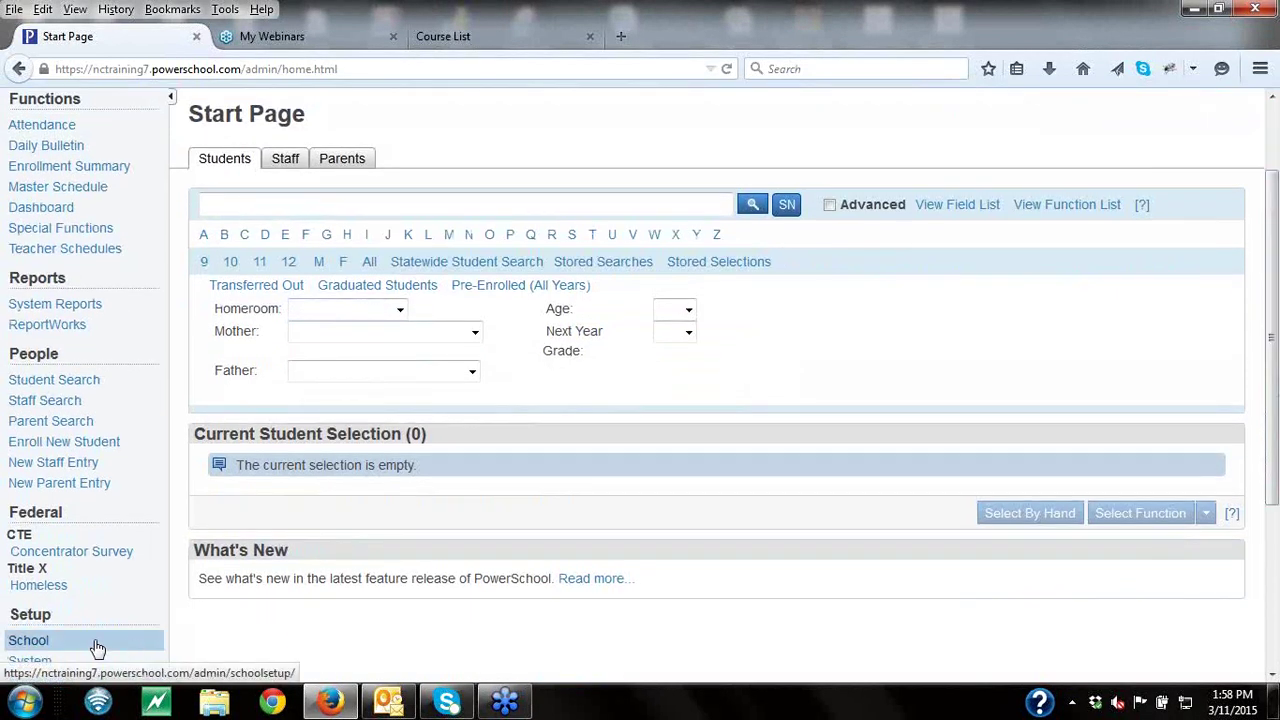
{"action": "left_click", "coordinate": [95, 648]}
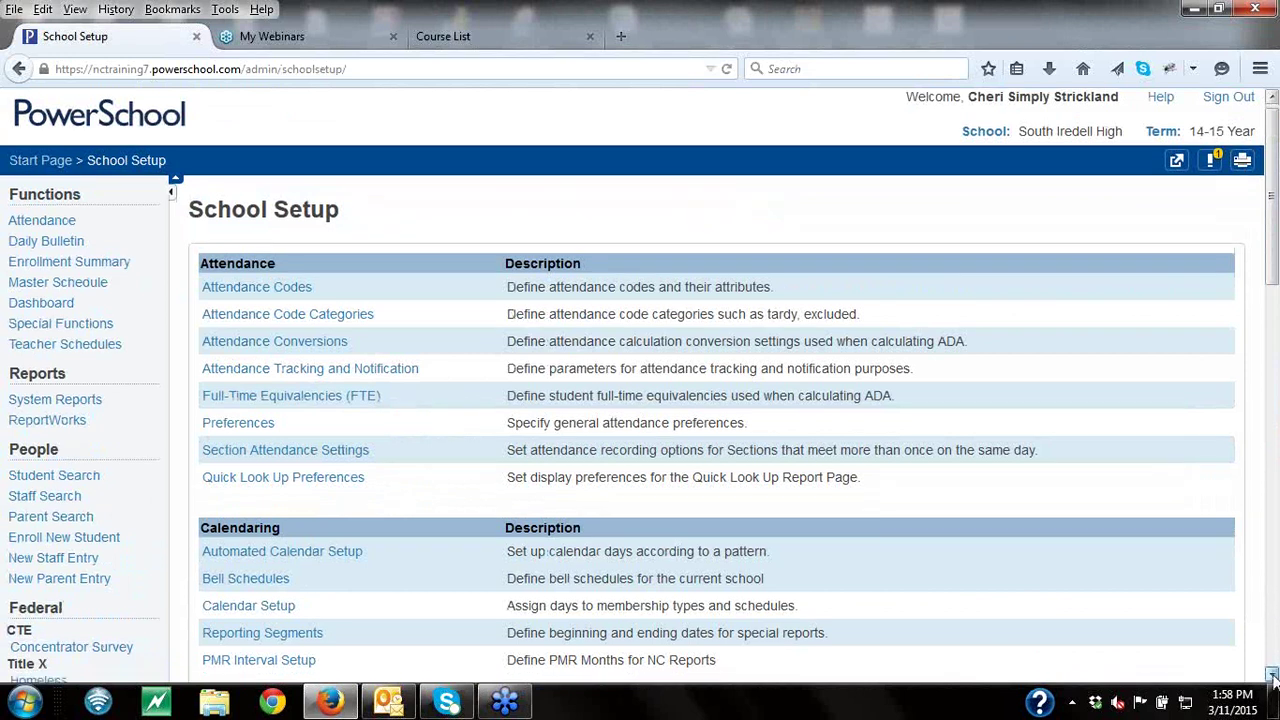
{"action": "left_click", "coordinate": [1273, 677]}
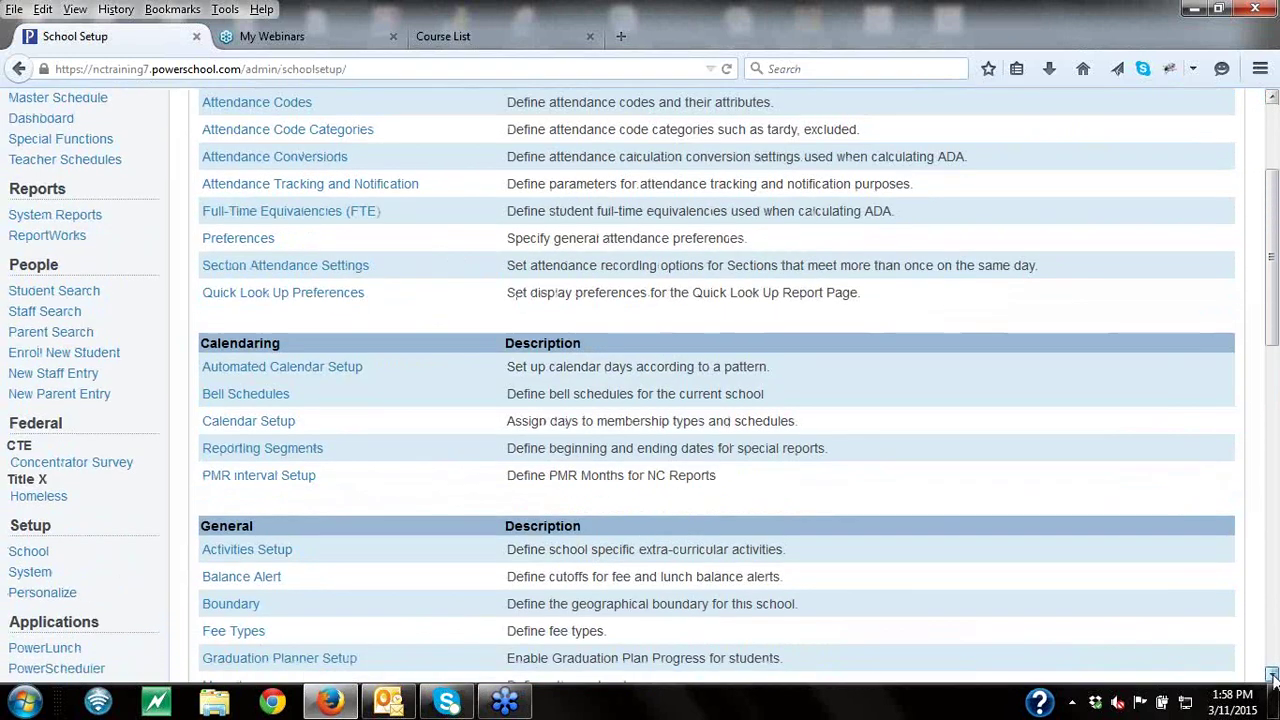
{"action": "left_click_drag", "start_coordinate": [1273, 677], "coordinate": [1273, 677]}
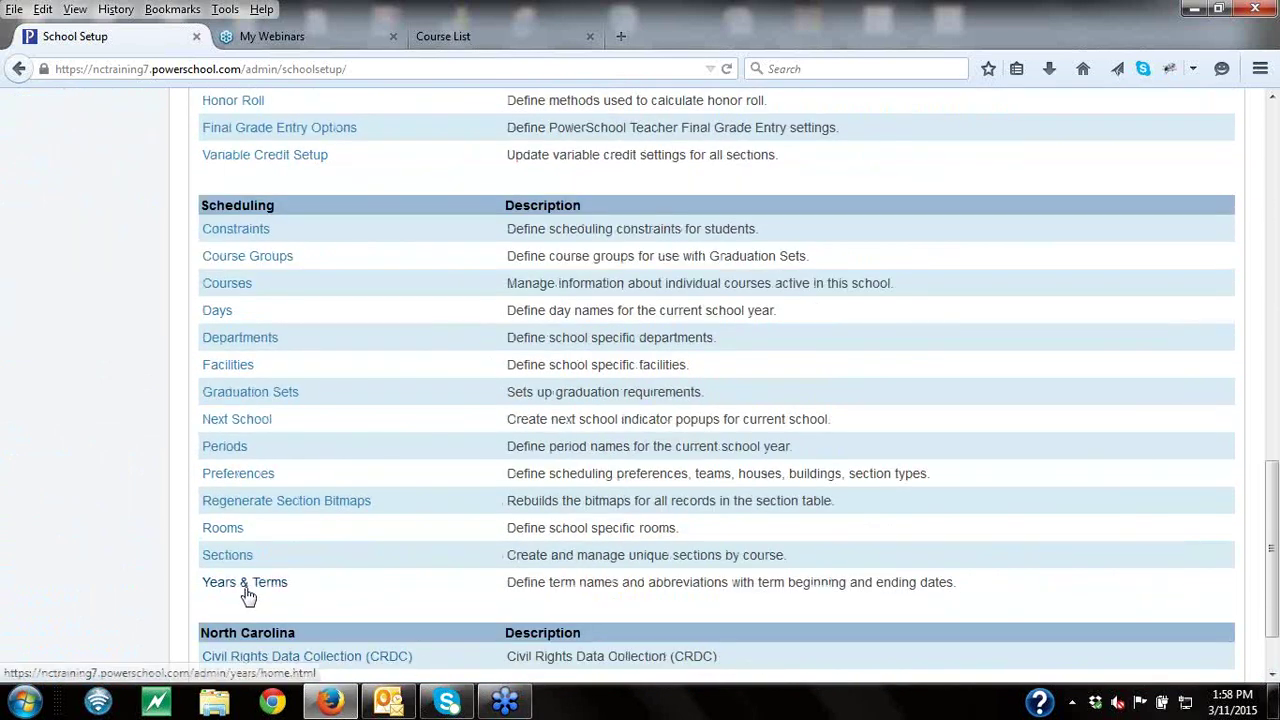
{"action": "left_click", "coordinate": [248, 585]}
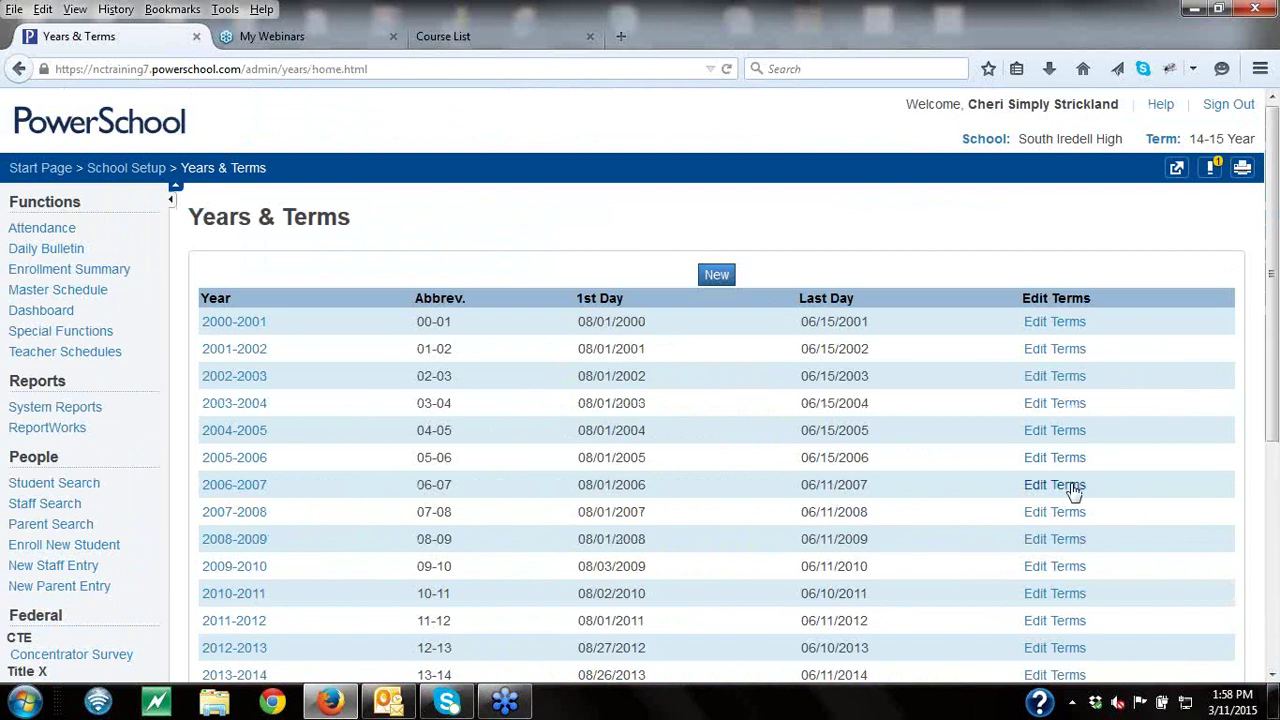
- Start a new school year for South Iredell High named 2015-2016 with the abbreviation 15-16
{"action": "scroll", "coordinate": [1272, 500], "scroll_direction": "down", "scroll_amount": 2}
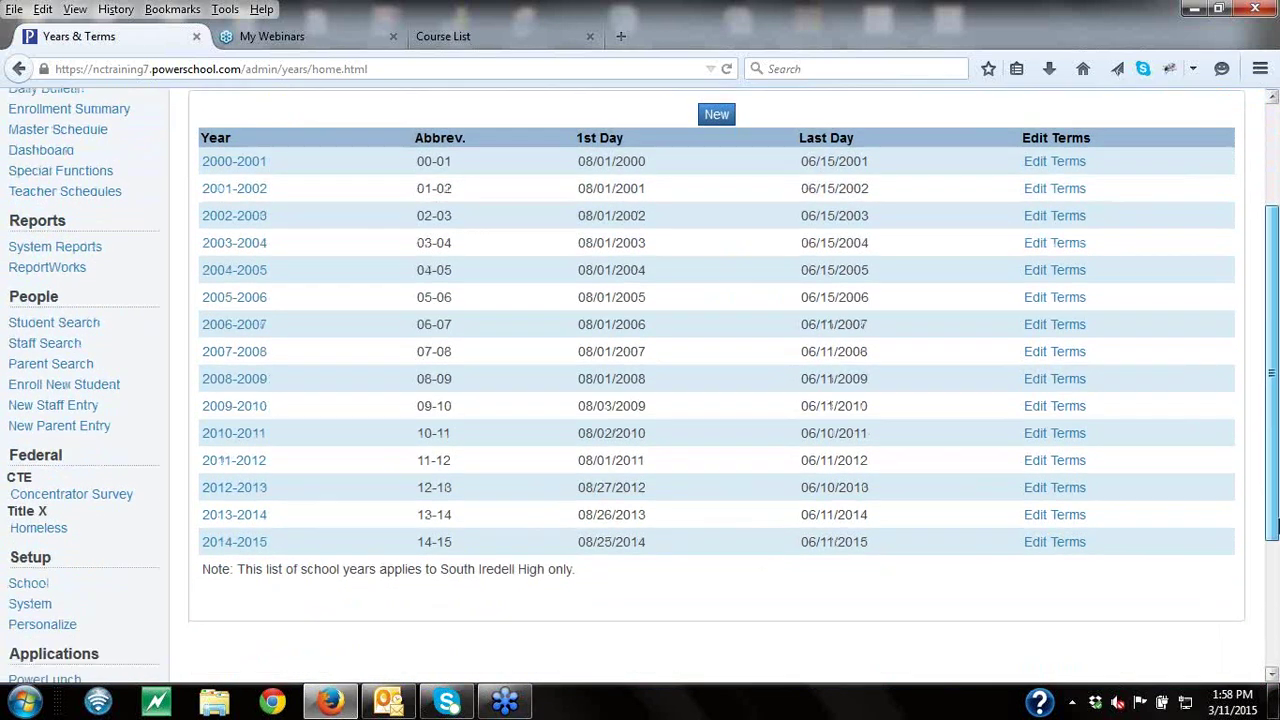
{"action": "scroll", "coordinate": [900, 350], "scroll_direction": "up", "scroll_amount": 3}
{"action": "left_click", "coordinate": [717, 265]}
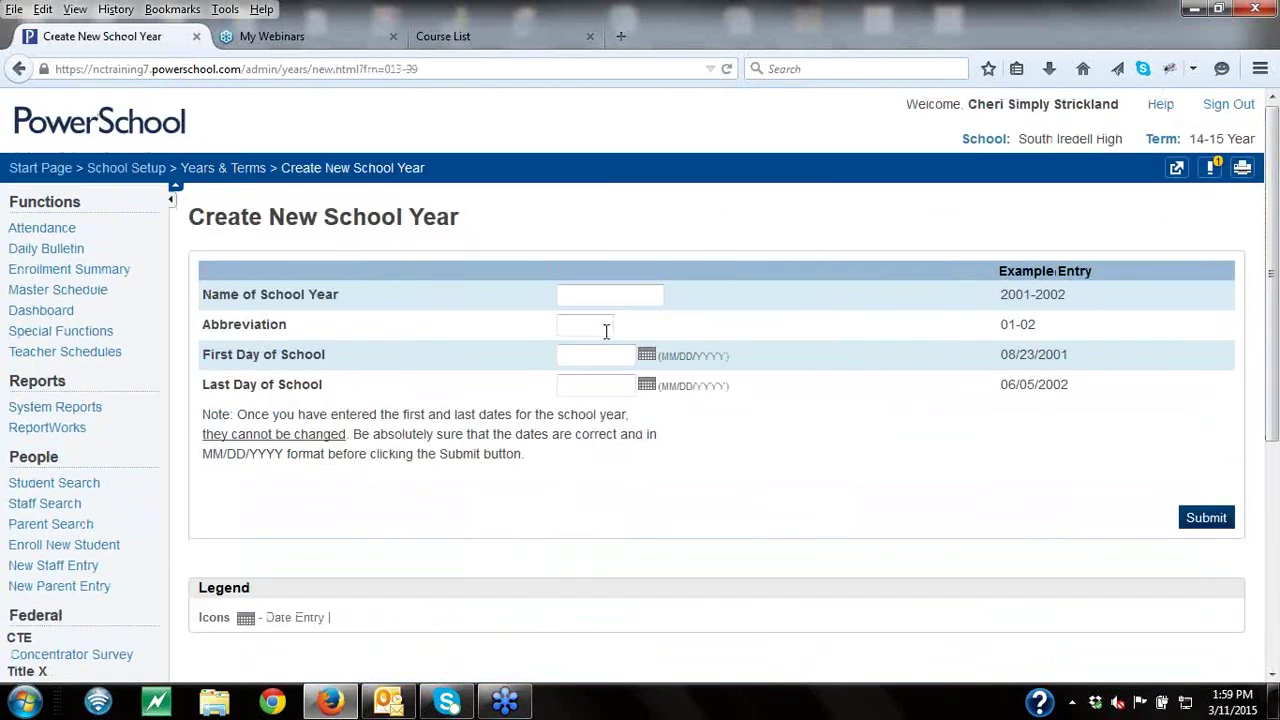
{"action": "type", "text": "2015"}
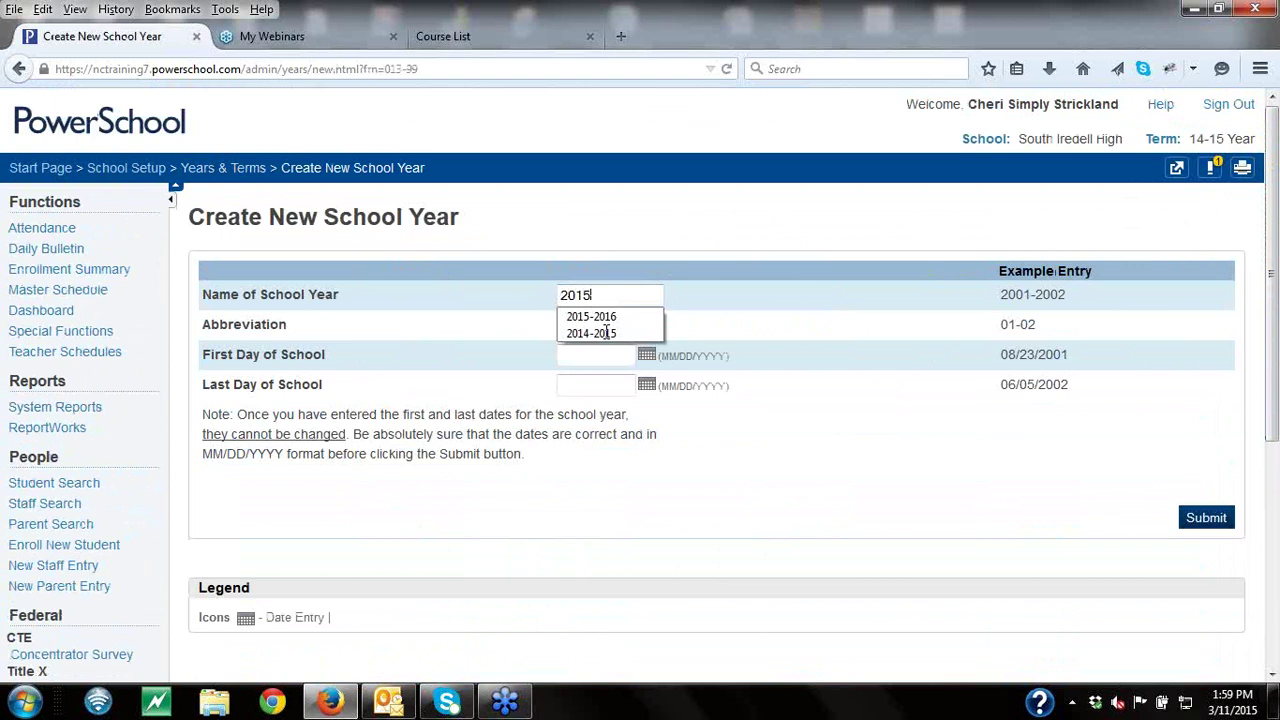
{"action": "left_click", "coordinate": [600, 316]}
{"action": "left_click", "coordinate": [590, 326]}
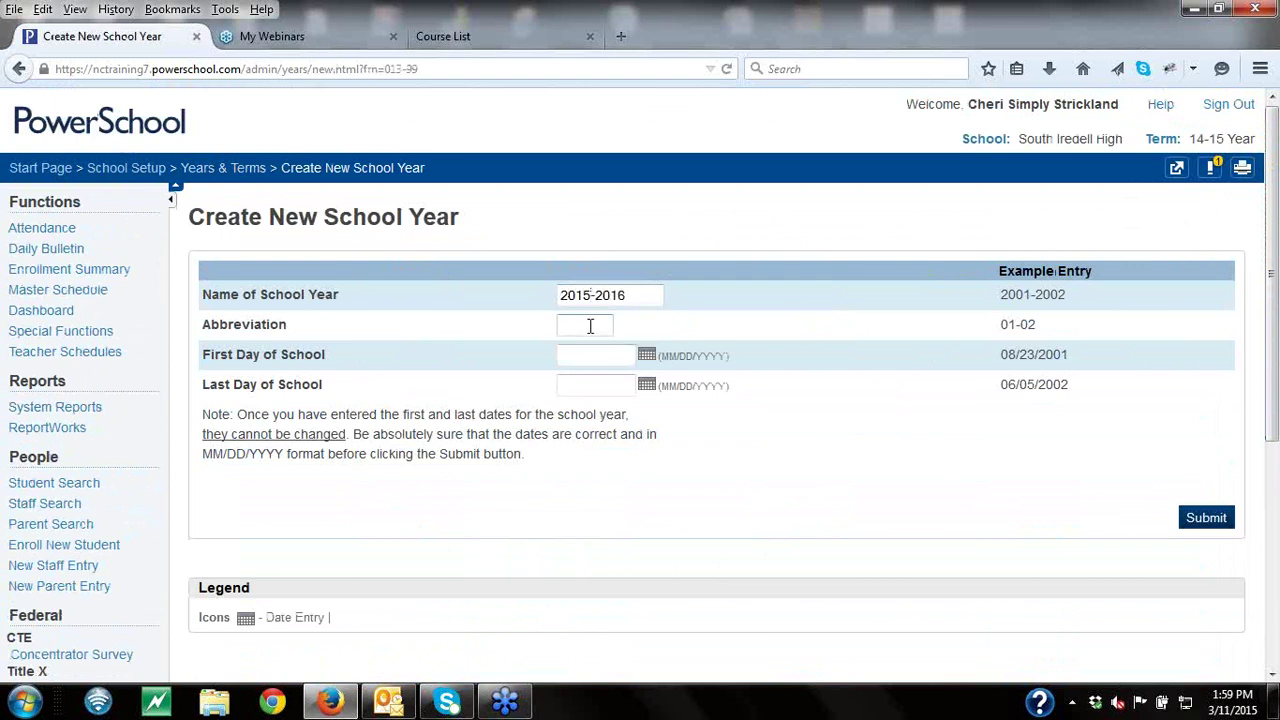
{"action": "type", "text": "20"}
{"action": "key", "text": "BackSpace"}
{"action": "key", "text": "BackSpace"}
{"action": "type", "text": "1"}
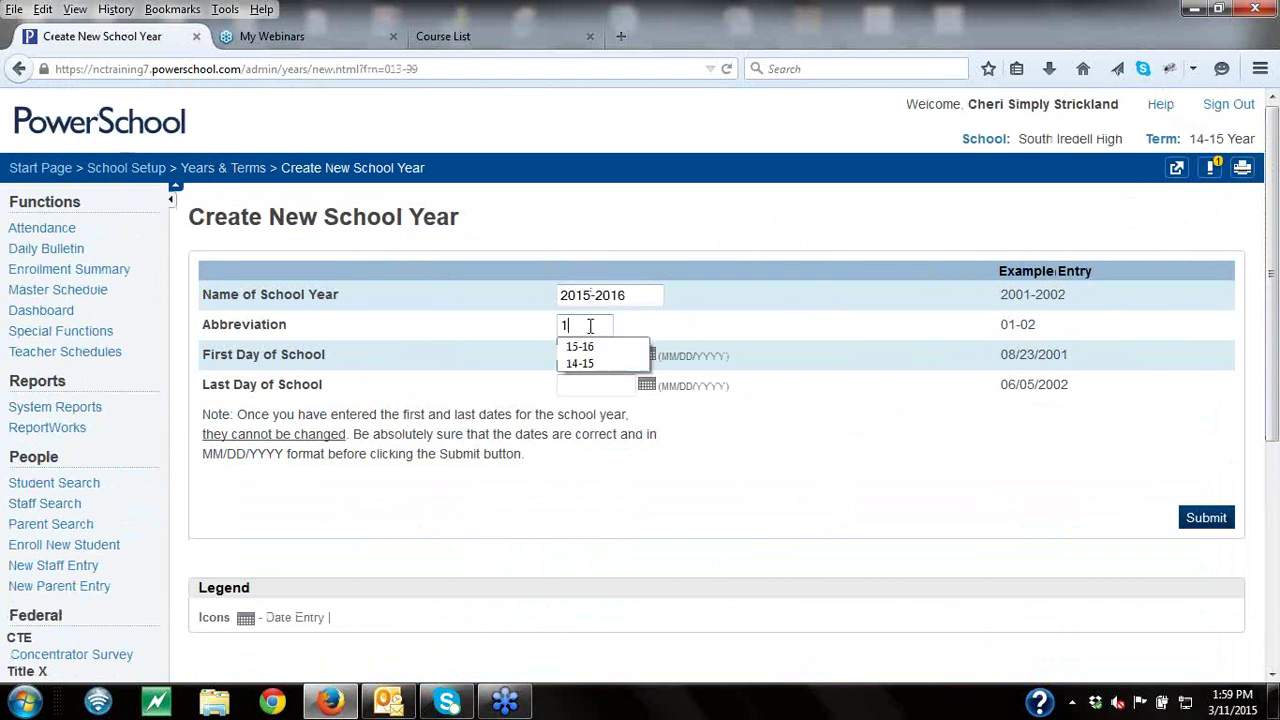
{"action": "type", "text": "5-16"}
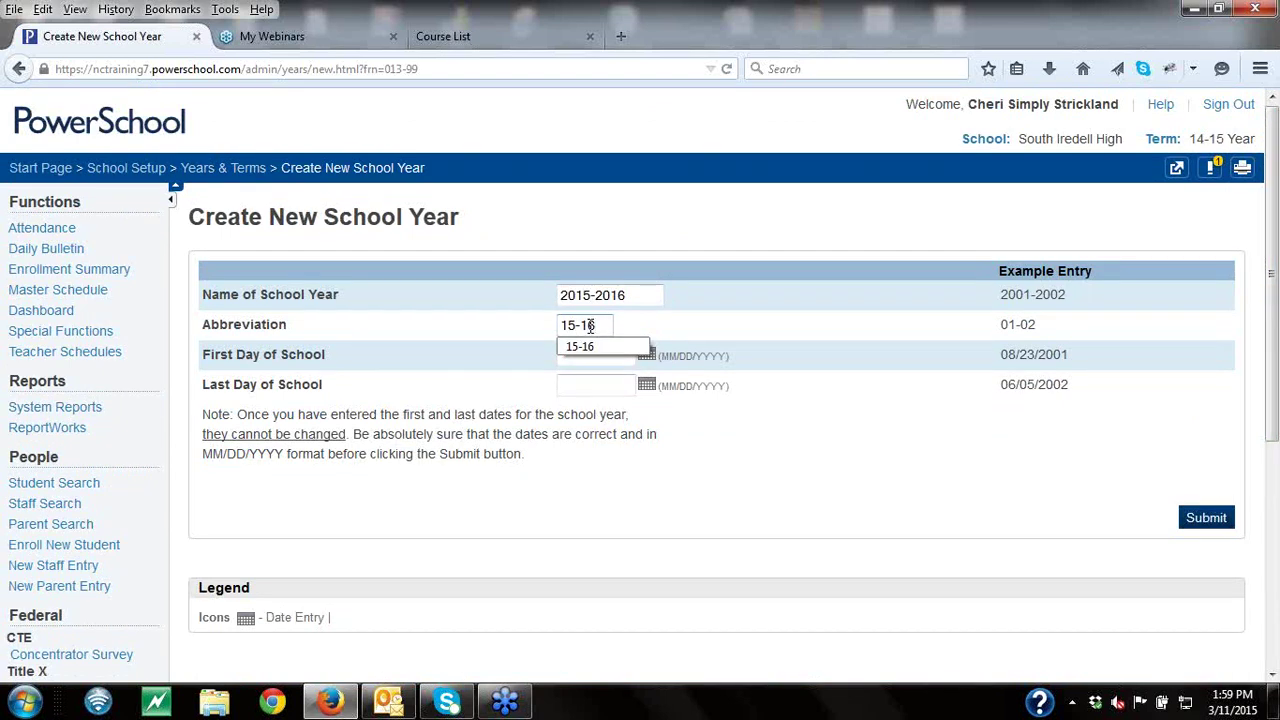
{"action": "left_click", "coordinate": [589, 347]}
- Set South Iredell High's first day of school to 08/25/2015 and last day to 06/10/2016, and submit the year
{"action": "type", "text": "08"}
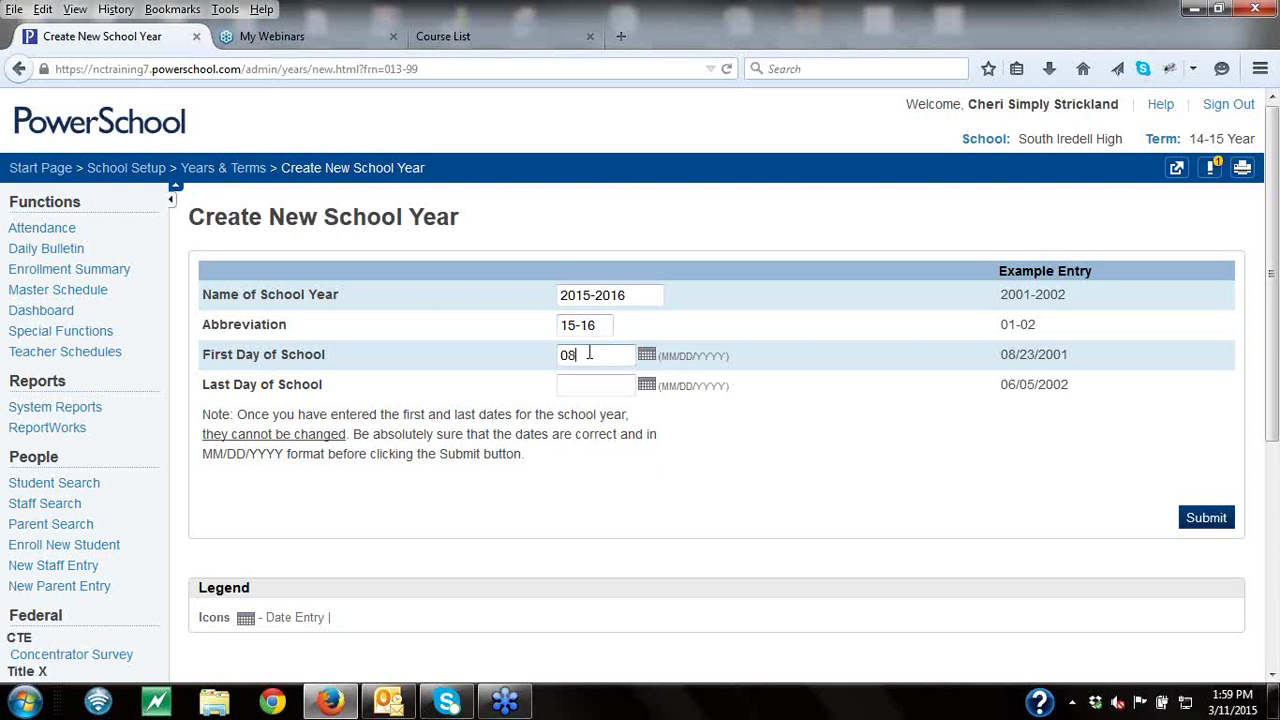
{"action": "type", "text": "/25/2015"}
{"action": "left_click", "coordinate": [585, 383]}
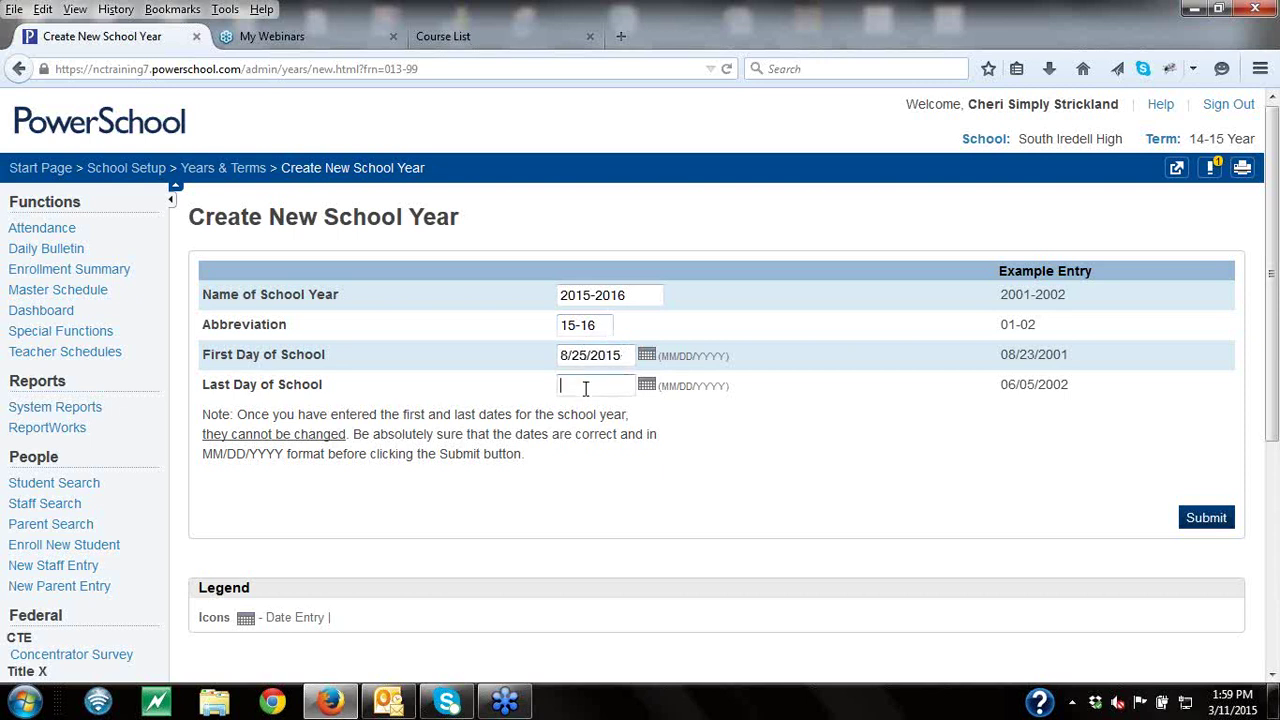
{"action": "type", "text": "06/10/2016"}
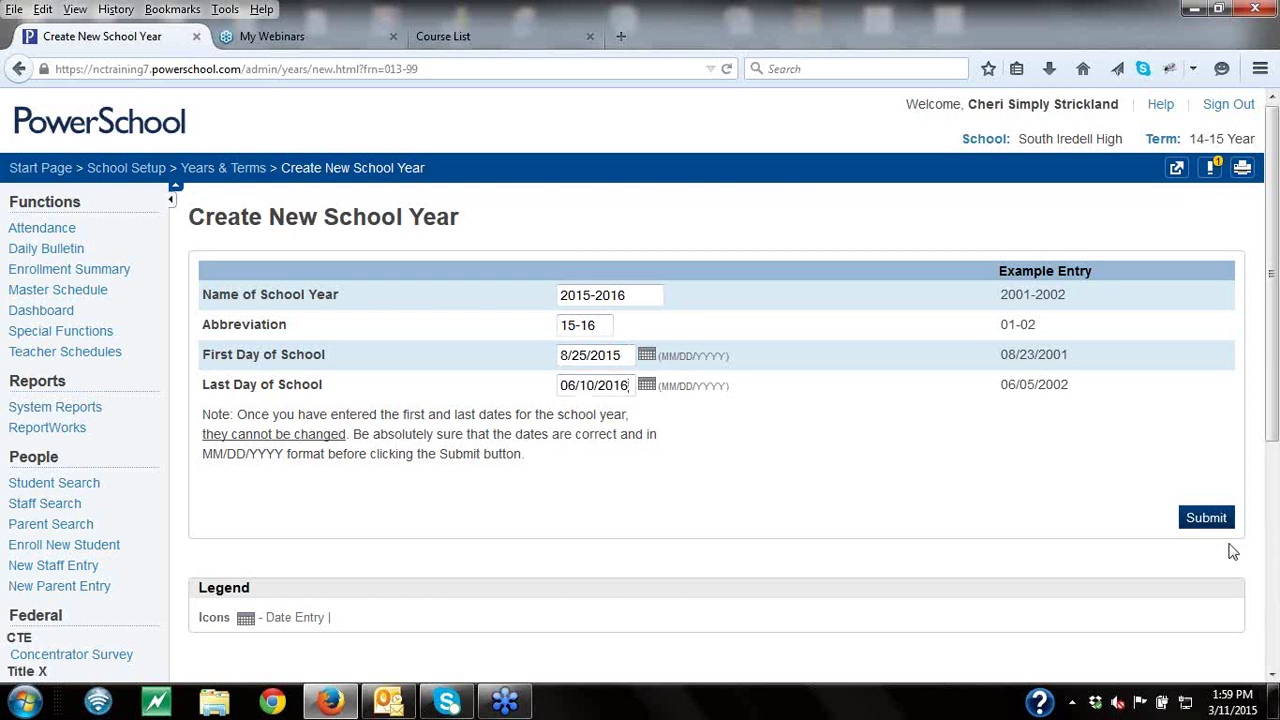
{"action": "left_click", "coordinate": [1206, 518]}
{"action": "left_click", "coordinate": [1206, 518]}
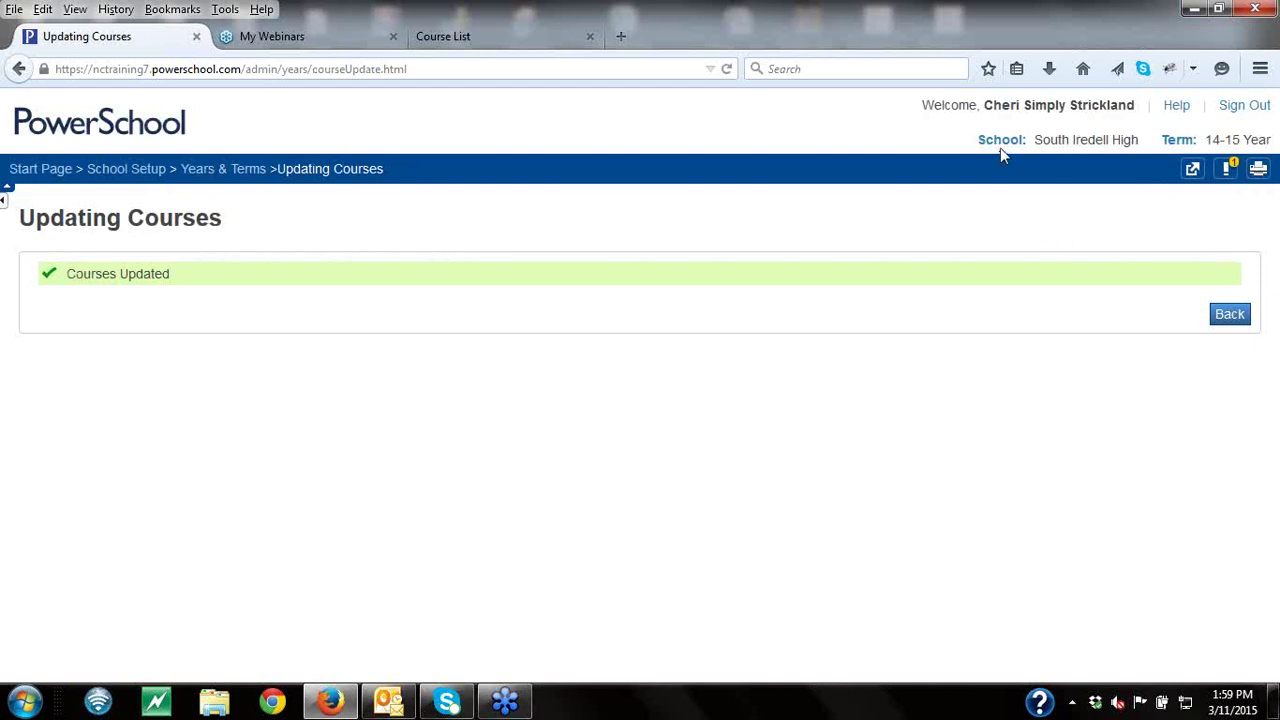
- Return to the start page and open PowerScheduler for South Iredell High
{"action": "left_click", "coordinate": [50, 172]}
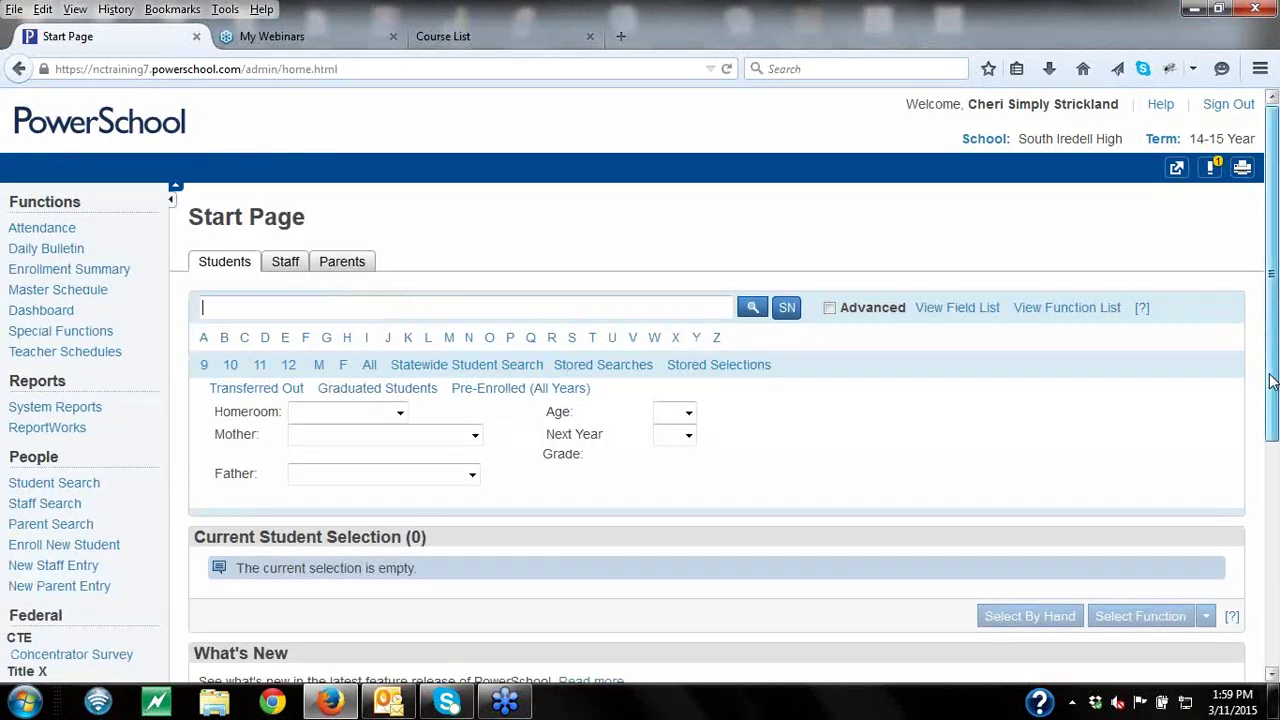
{"action": "scroll", "coordinate": [1272, 380], "scroll_direction": "down", "scroll_amount": 5}
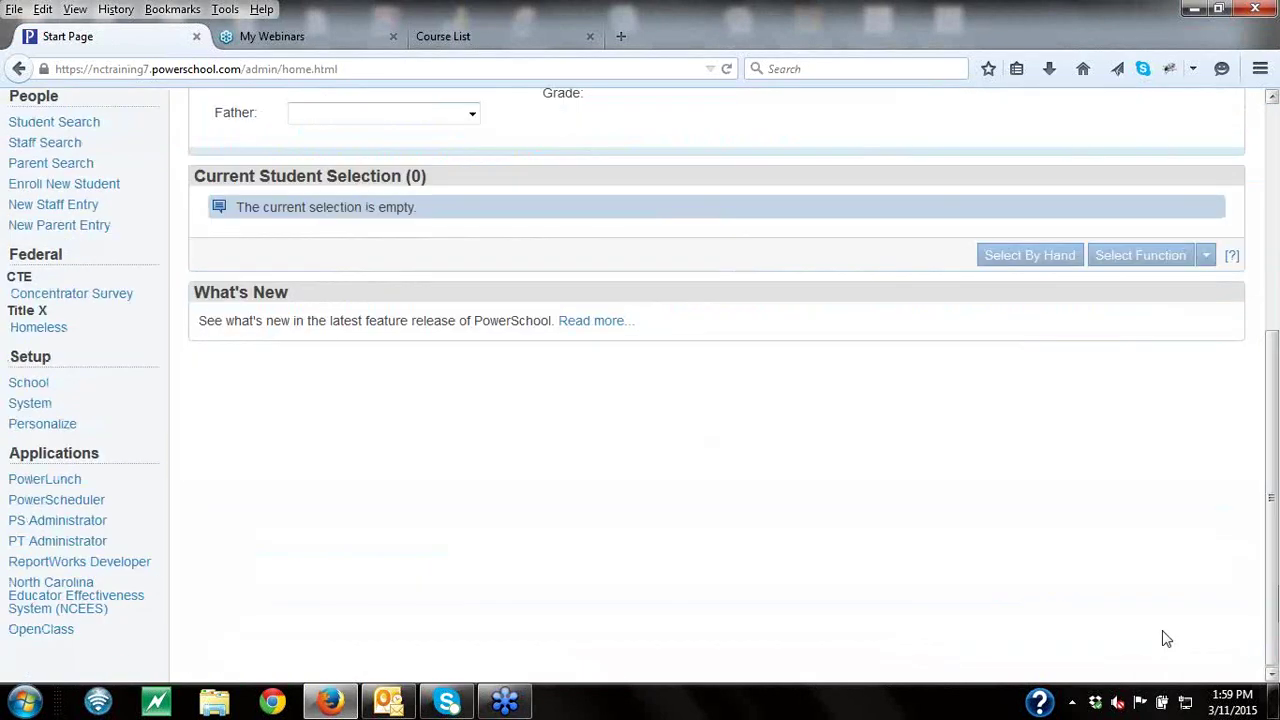
{"action": "left_click", "coordinate": [70, 504]}
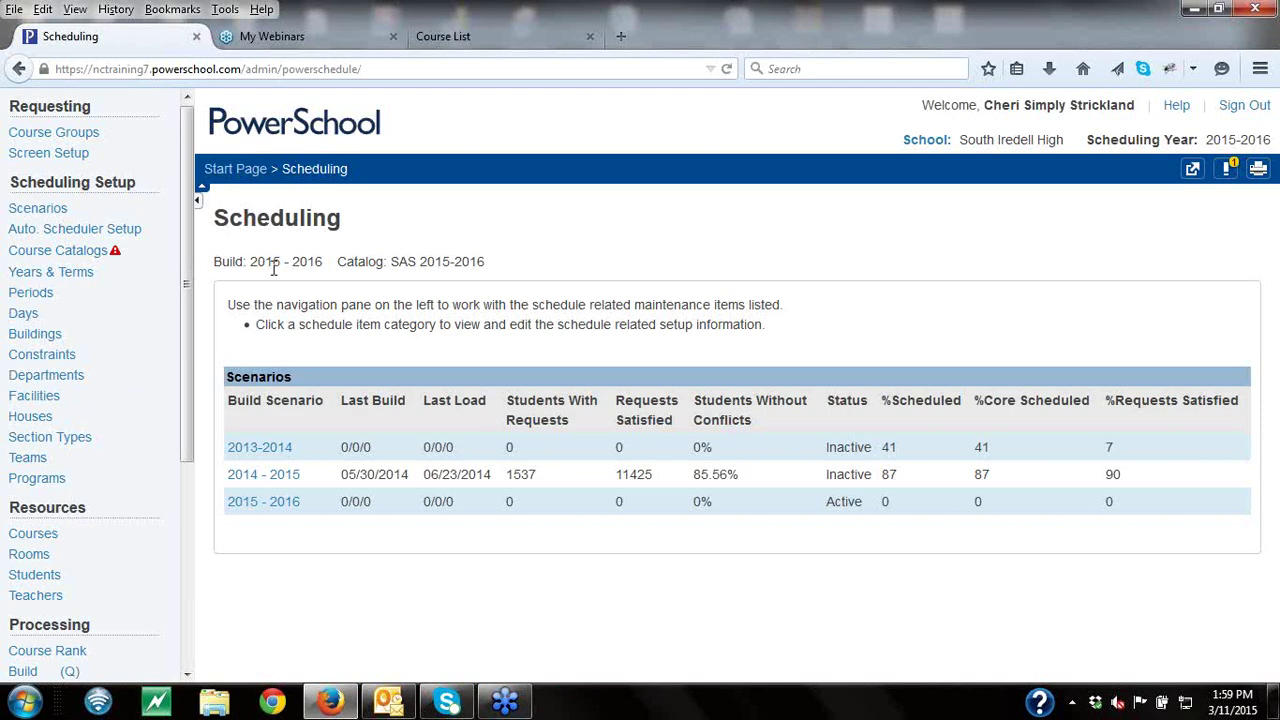
- Set the schedule year to 2015-2016 with the Set Schedule Year scheduling function and submit it
{"action": "scroll", "coordinate": [160, 480], "scroll_direction": "down", "scroll_amount": 5}
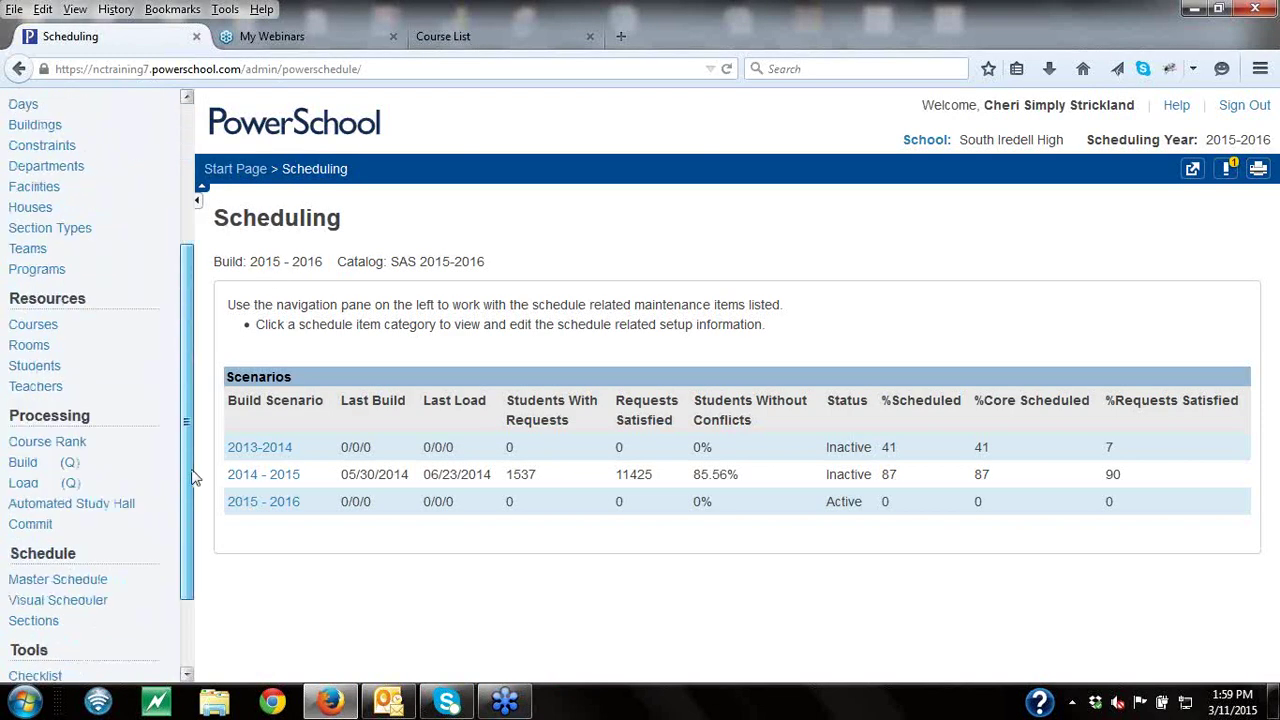
{"action": "left_click", "coordinate": [58, 619]}
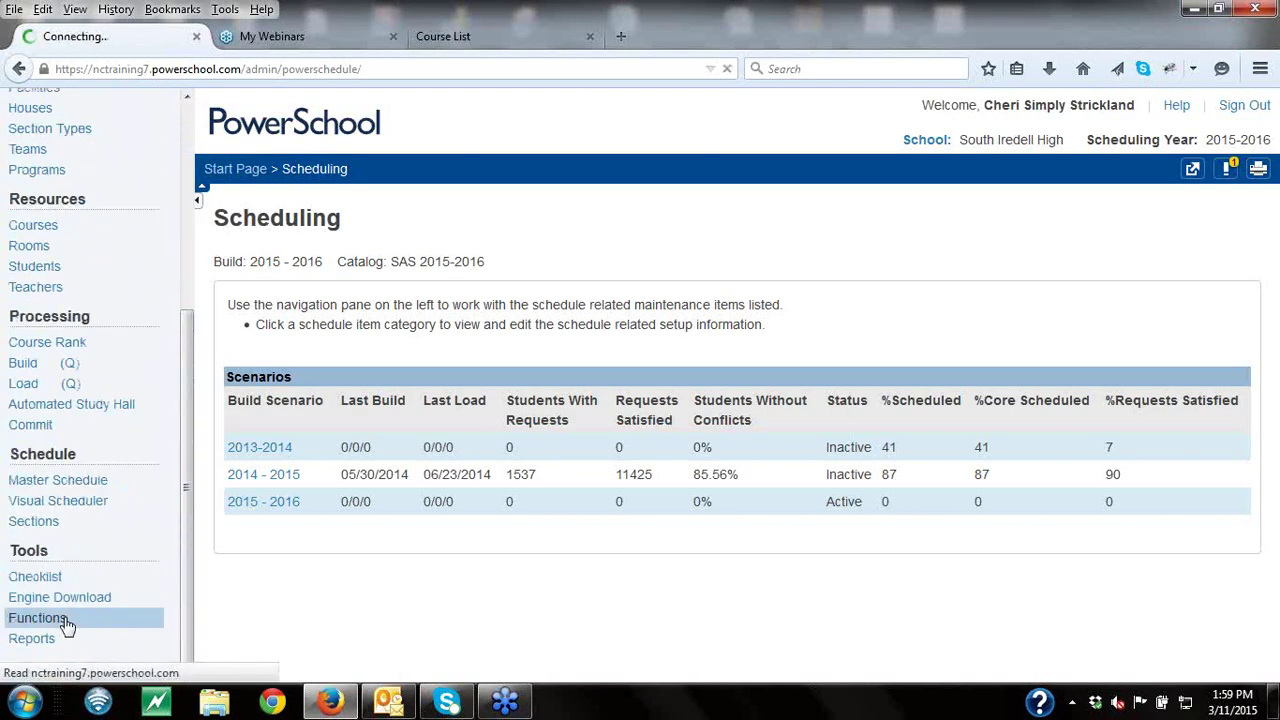
{"action": "scroll", "coordinate": [800, 480], "scroll_direction": "down", "scroll_amount": 5}
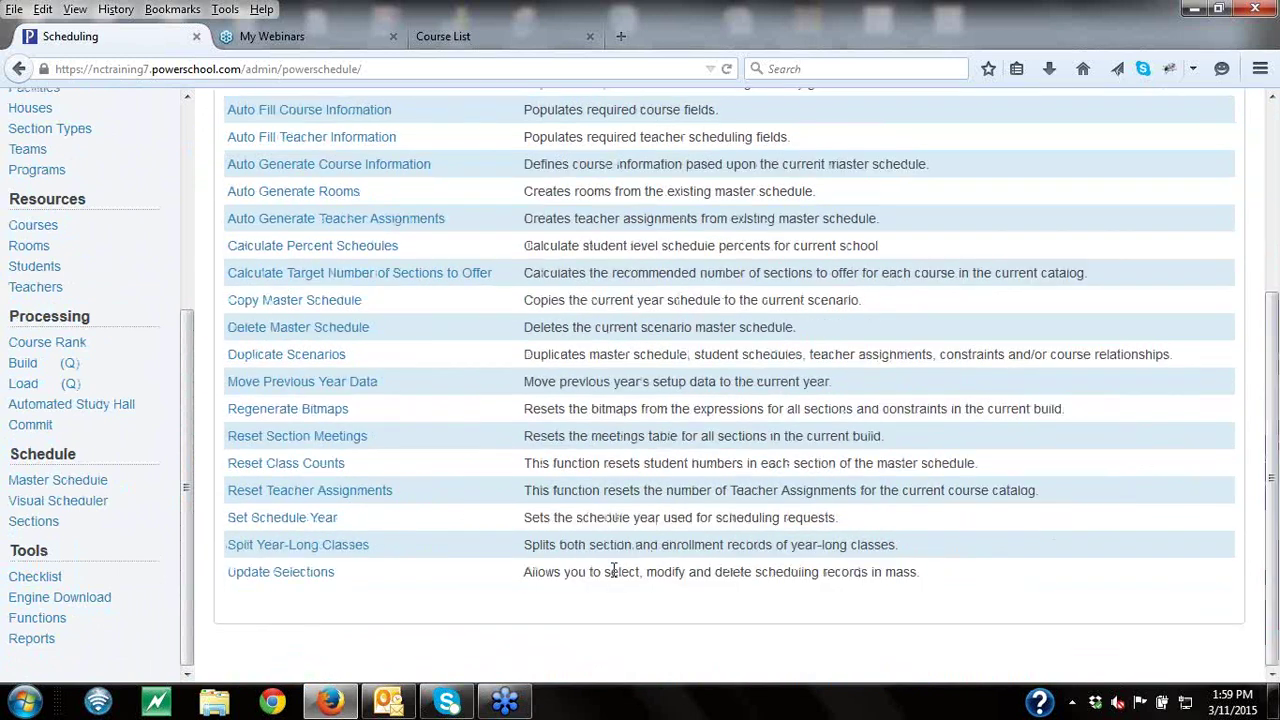
{"action": "left_click", "coordinate": [333, 518]}
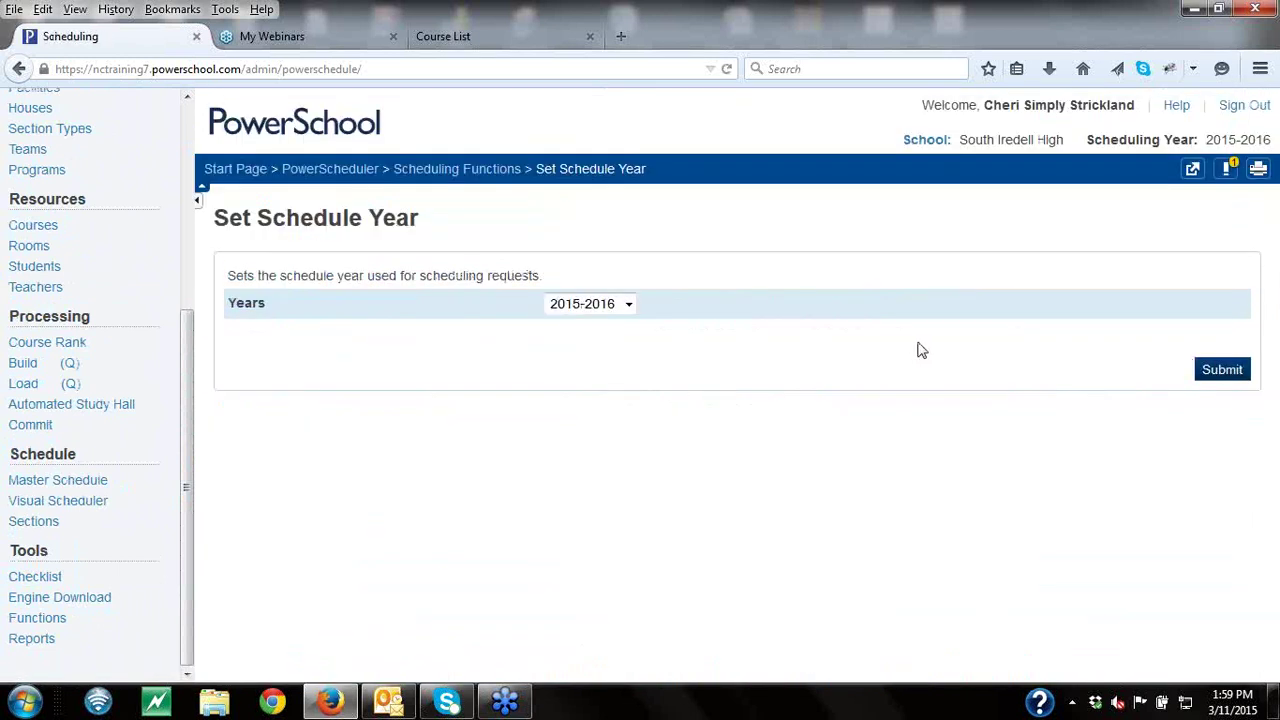
{"action": "left_click", "coordinate": [1222, 369]}
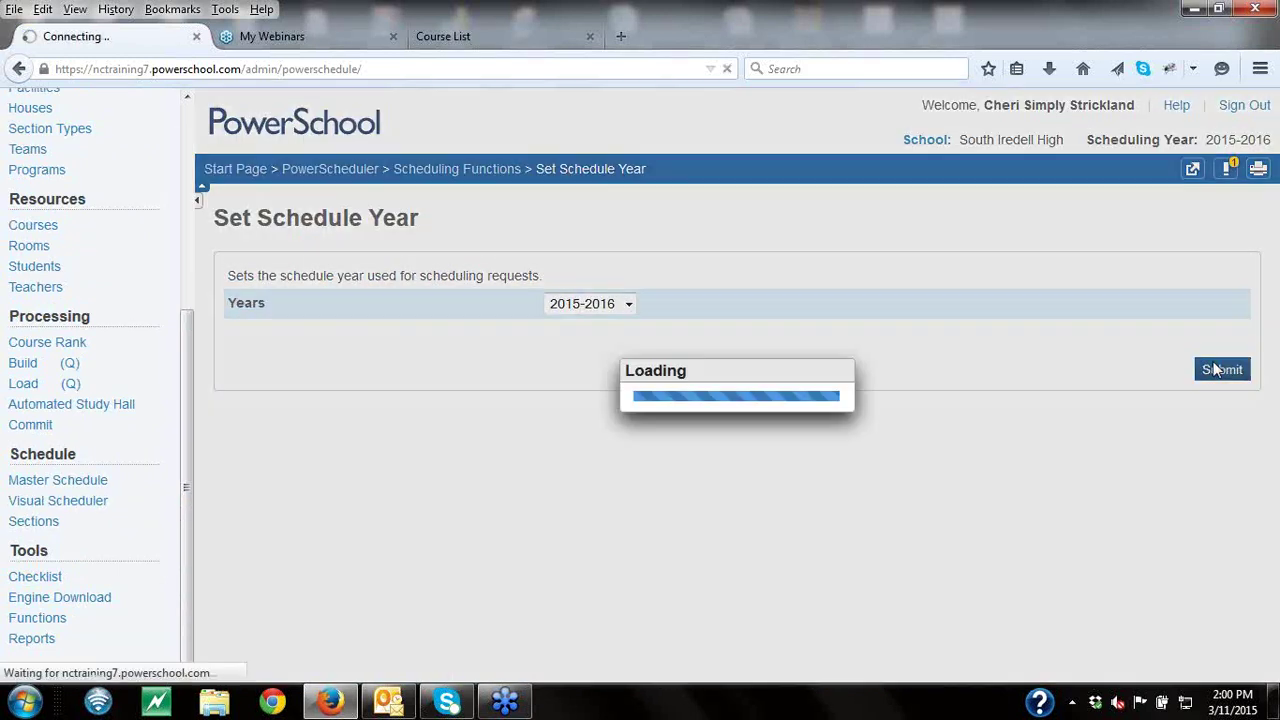
- Open the list of courses in South Iredell High's 2015-2016 course catalog and examine the courses selected for it
{"action": "left_click", "coordinate": [71, 250]}
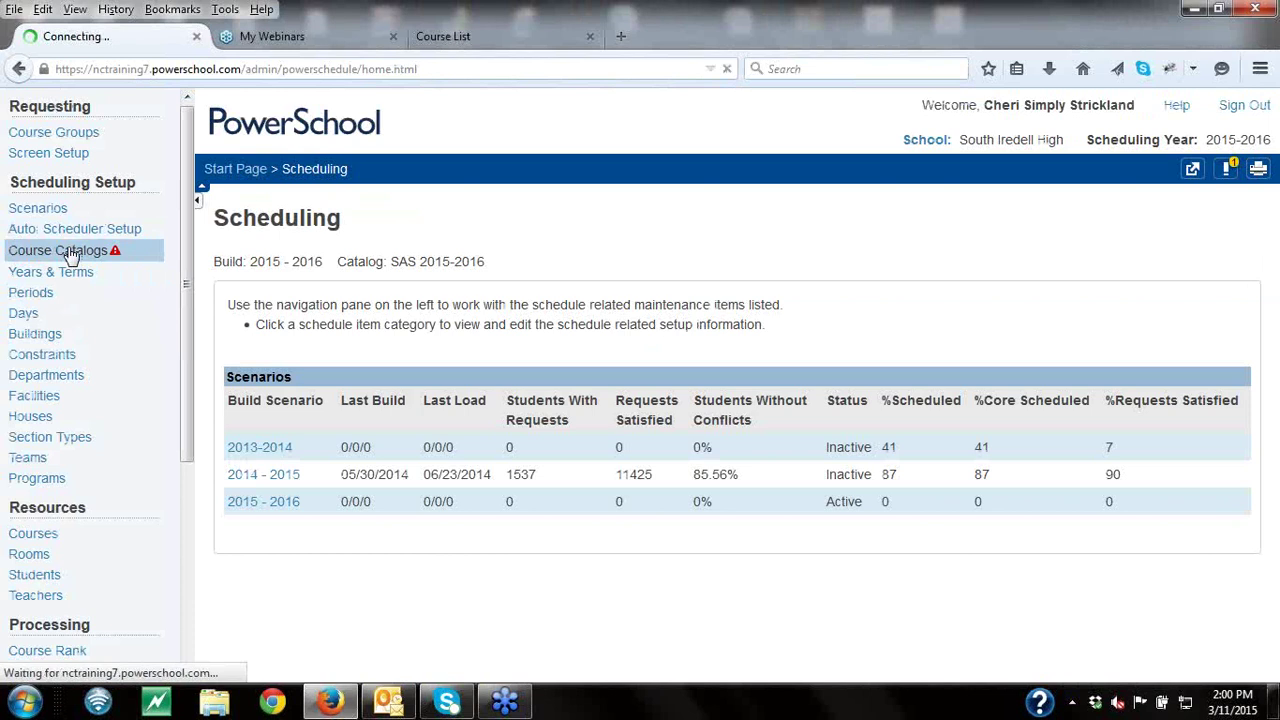
{"action": "left_click", "coordinate": [517, 434]}
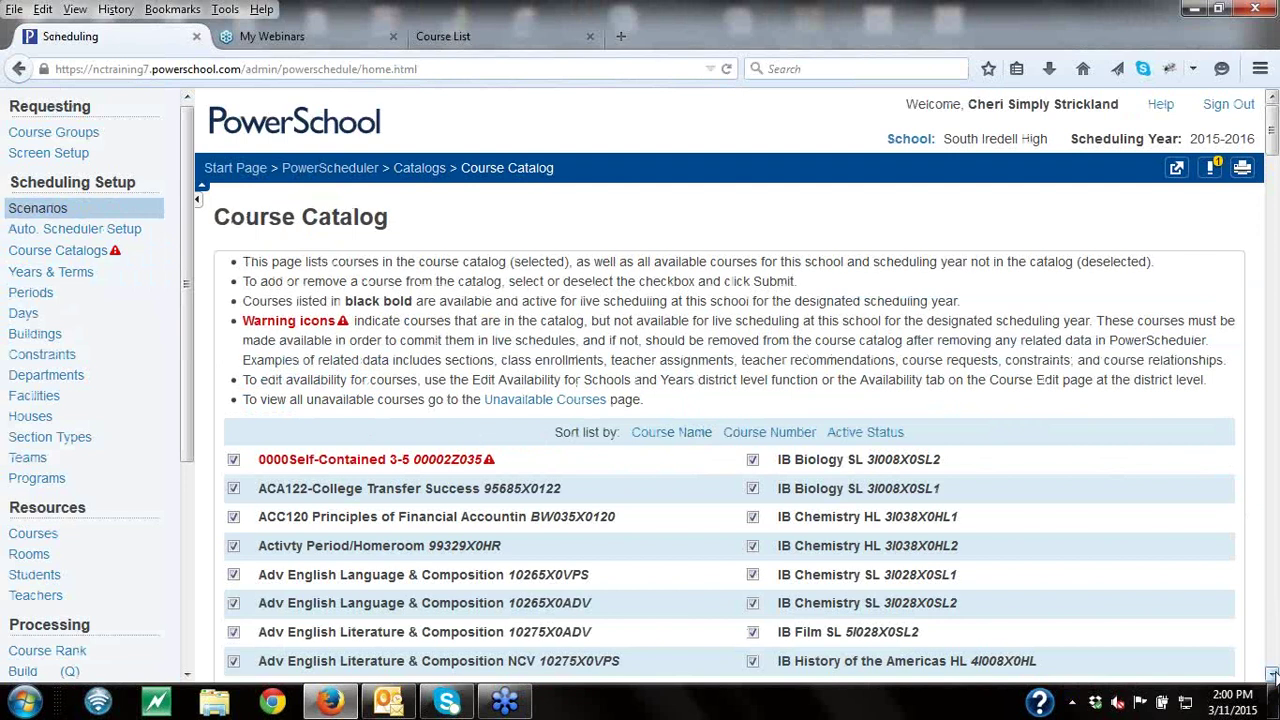
{"action": "scroll", "coordinate": [1272, 675], "scroll_direction": "down", "scroll_amount": 4}
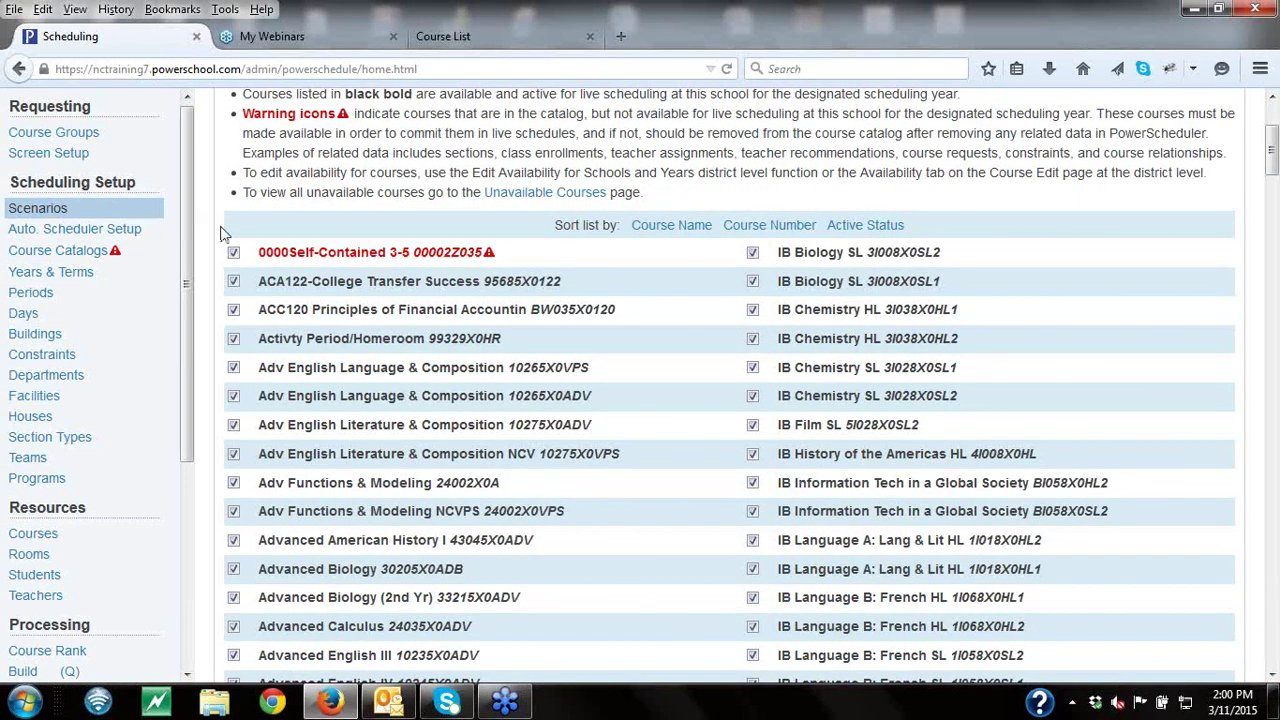